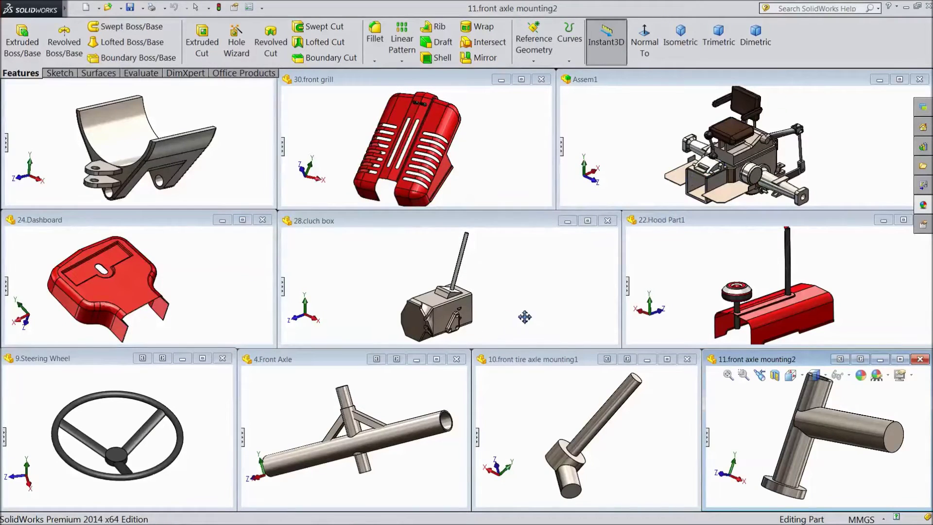
# - Maximize the Assem1 window so the tractor assembly fills the SolidWorks workspace
pyautogui.click(899, 79)
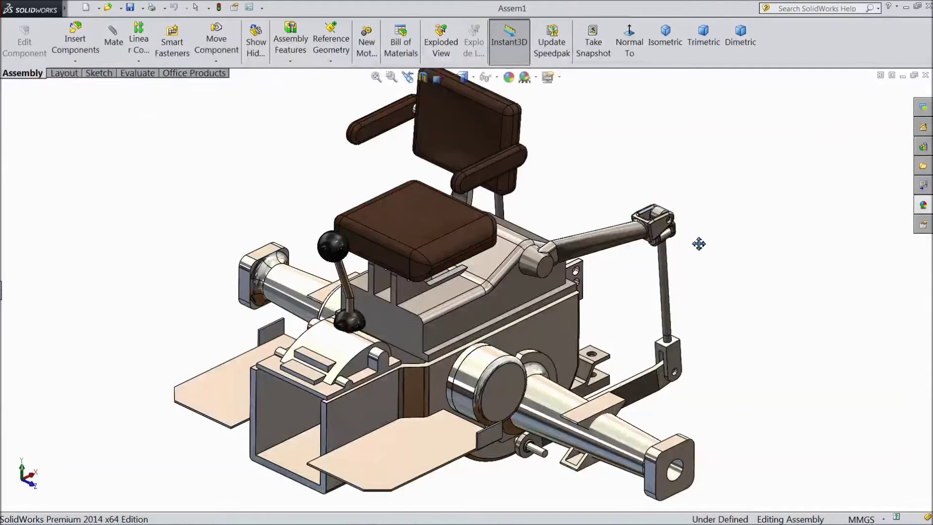
# - Expand the FeatureManager component tree and bring up the Insert Components part list
pyautogui.moveTo(711, 203); pyautogui.dragTo(701, 213)
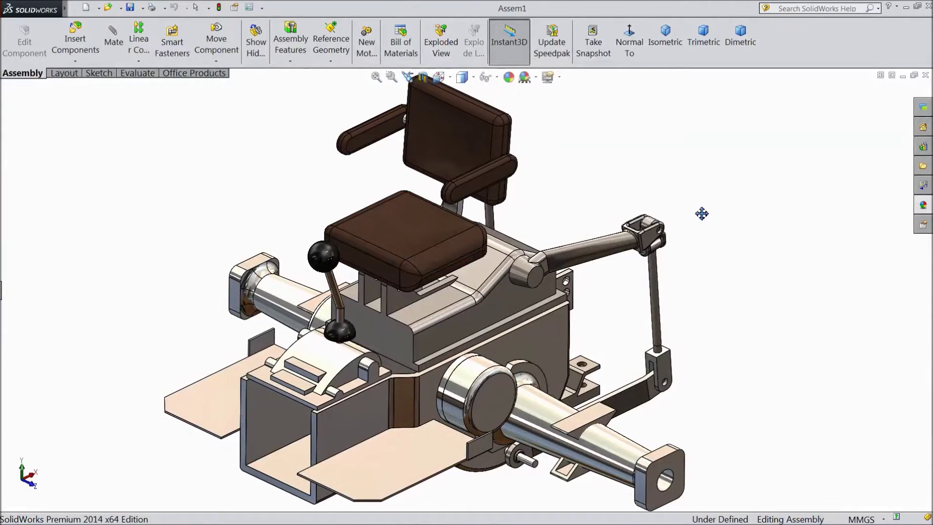
pyautogui.click(1, 291)
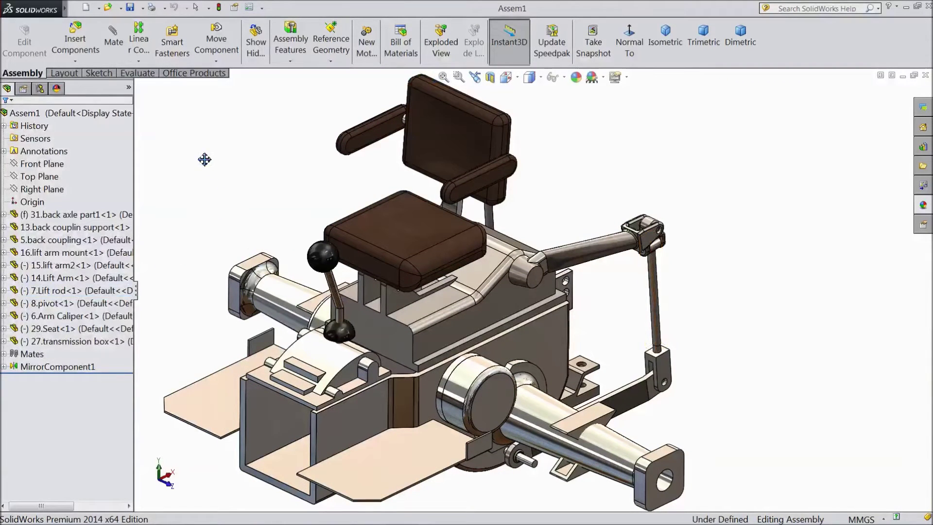
pyautogui.click(79, 48)
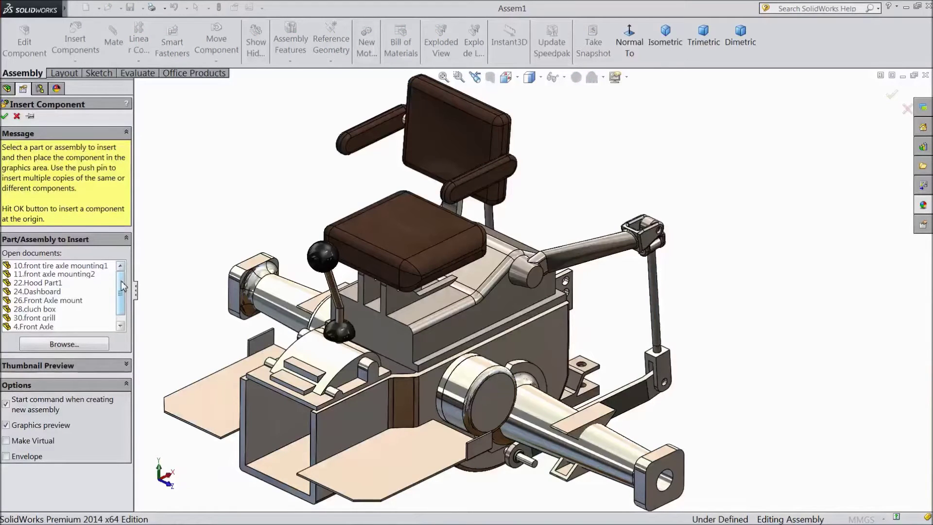
# - Insert 28.cluch box beside the chassis and 24.Dashboard near the seat
pyautogui.click(51, 311)
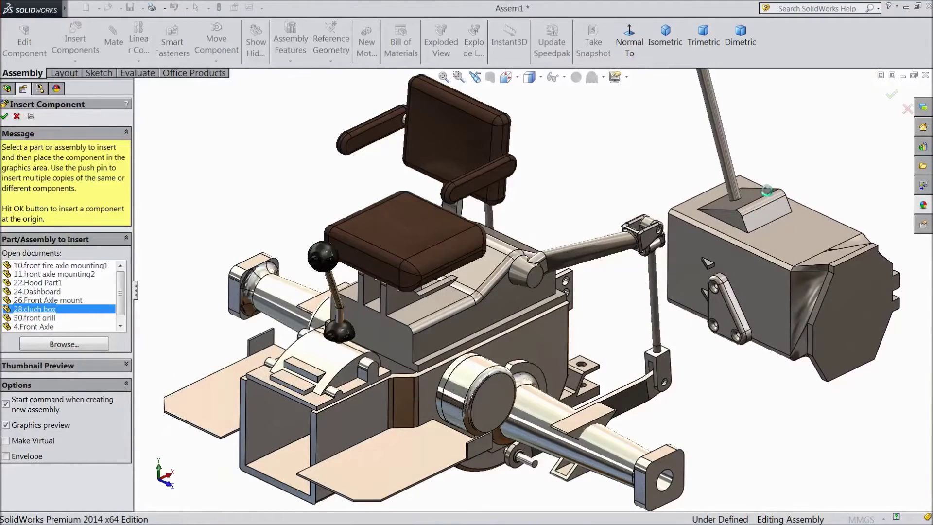
pyautogui.click(766, 191)
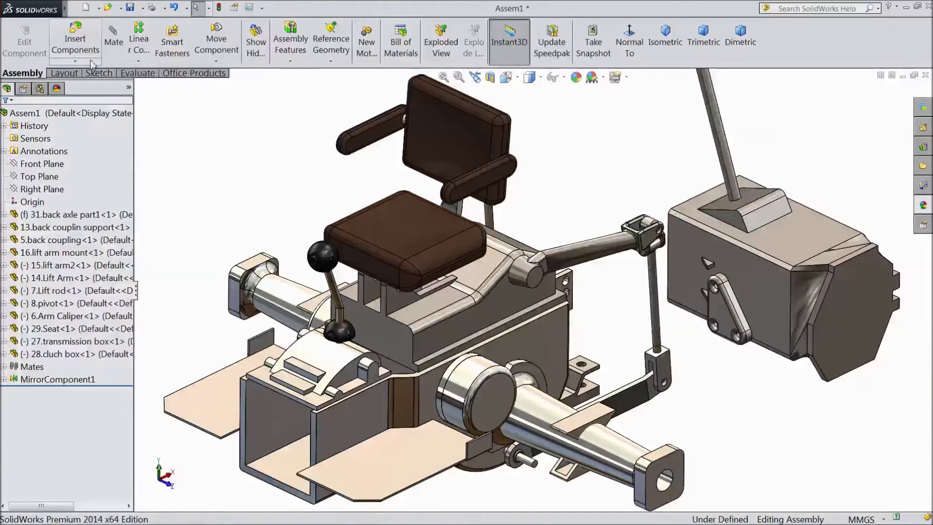
pyautogui.click(75, 44)
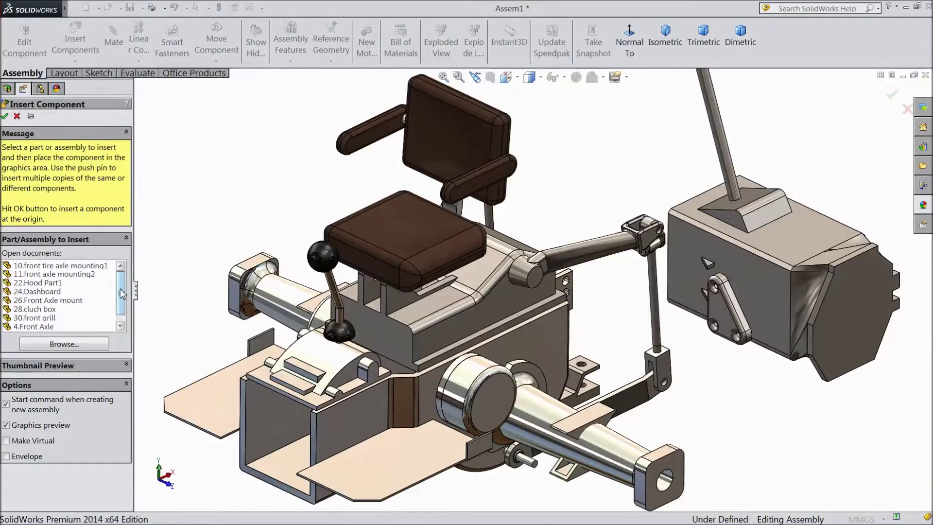
pyautogui.click(49, 292)
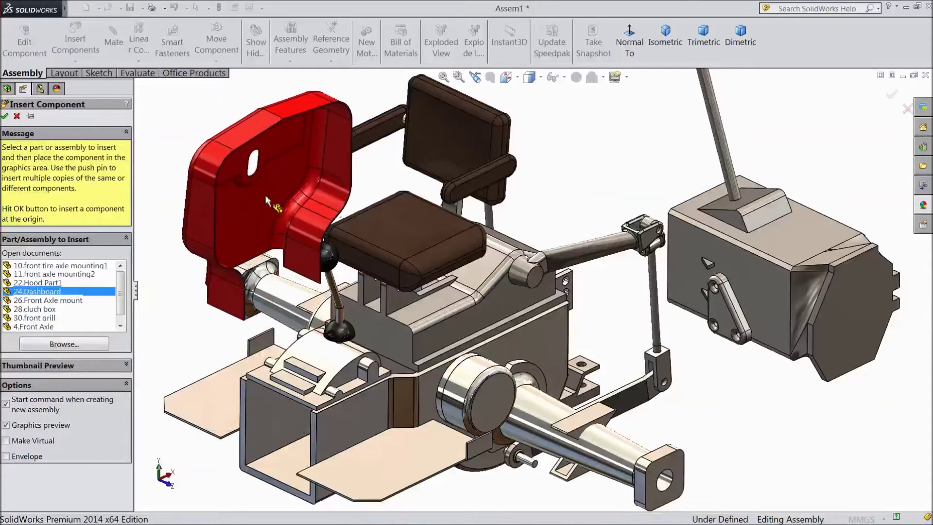
pyautogui.click(257, 178)
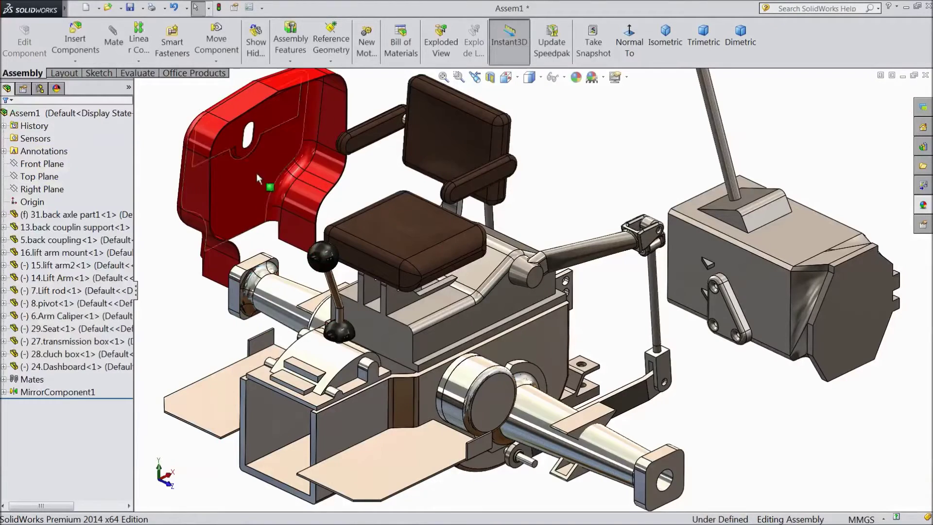
pyautogui.scroll(3, 337, 210)
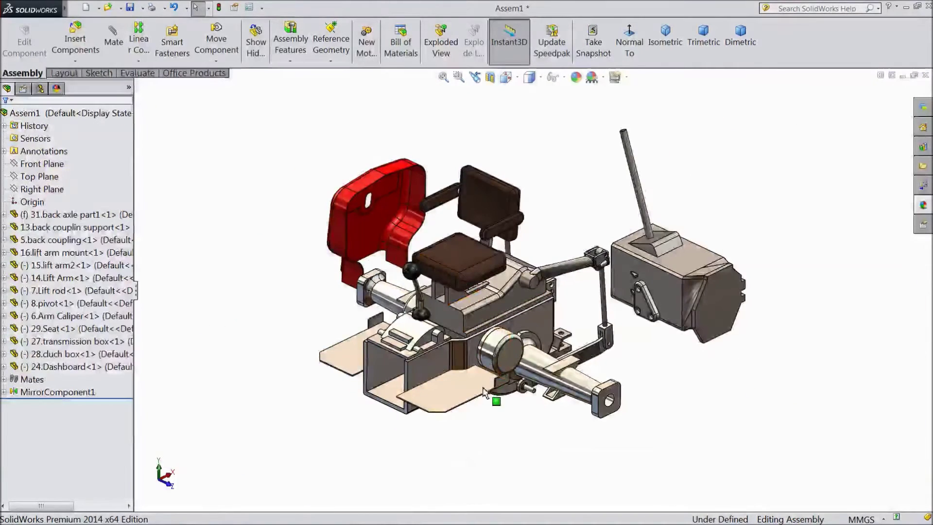
# - Drag the clutch box and red dashboard to the left, clear of the chassis
pyautogui.moveTo(632, 314); pyautogui.dragTo(178, 284)
pyautogui.moveTo(340, 234); pyautogui.dragTo(219, 384)
pyautogui.moveTo(315, 449); pyautogui.dragTo(298, 459, button='middle')
pyautogui.scroll(-2, 298, 459)
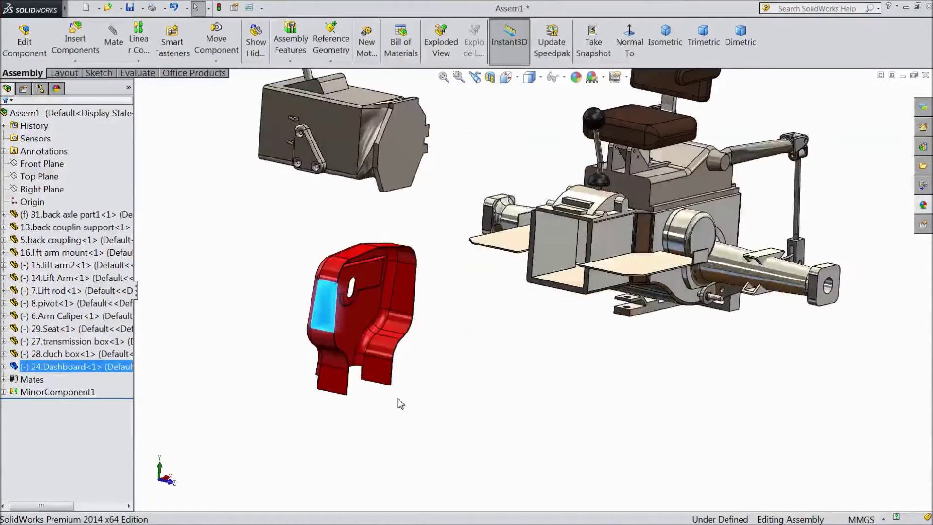
pyautogui.scroll(-2, 406, 401)
pyautogui.click(184, 170)
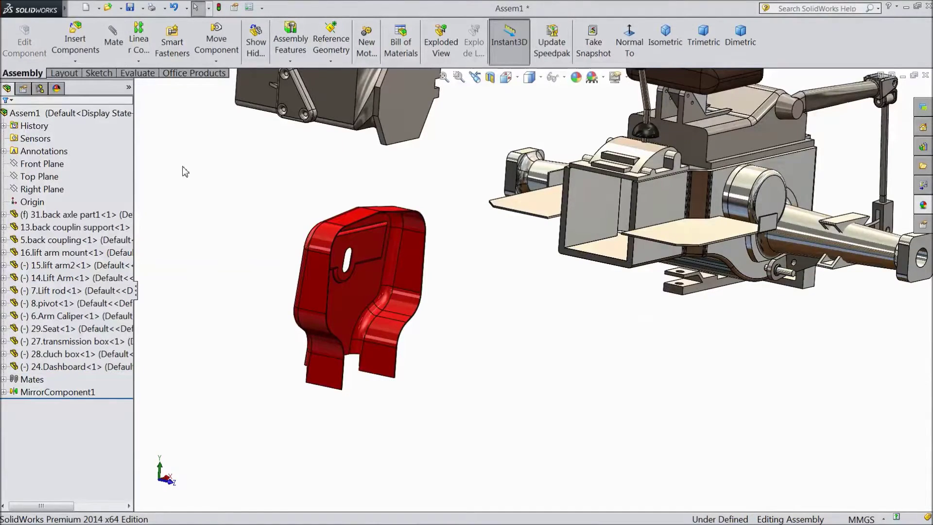
pyautogui.click(114, 44)
# - Mate the dashboard tab's thin edge face coincident with the back axle bracket face
pyautogui.moveTo(358, 418)
pyautogui.mouseDown(button='middle')
pyautogui.moveTo(375, 391)
pyautogui.moveTo(350, 413)
pyautogui.moveTo(359, 413)
pyautogui.mouseUp(button='middle')
pyautogui.scroll(-3, 370, 382)
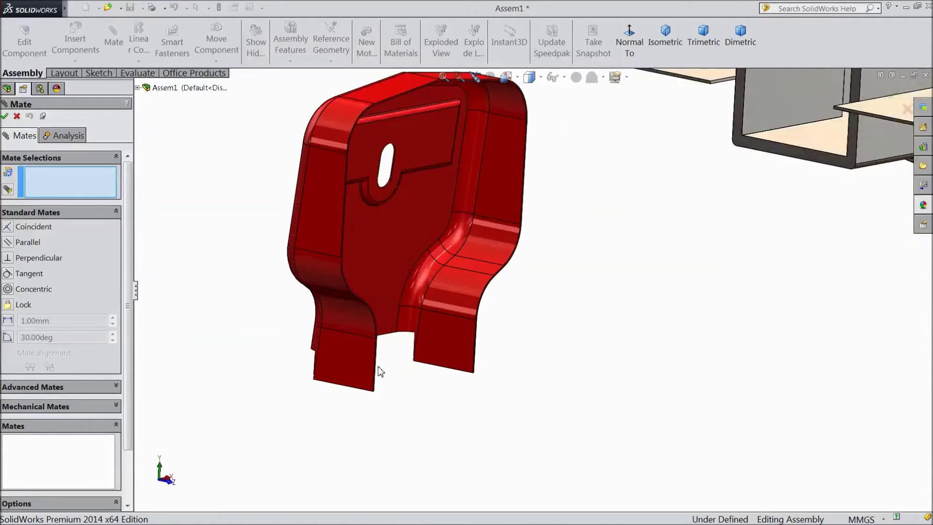
pyautogui.moveTo(395, 395); pyautogui.dragTo(530, 381, button='middle')
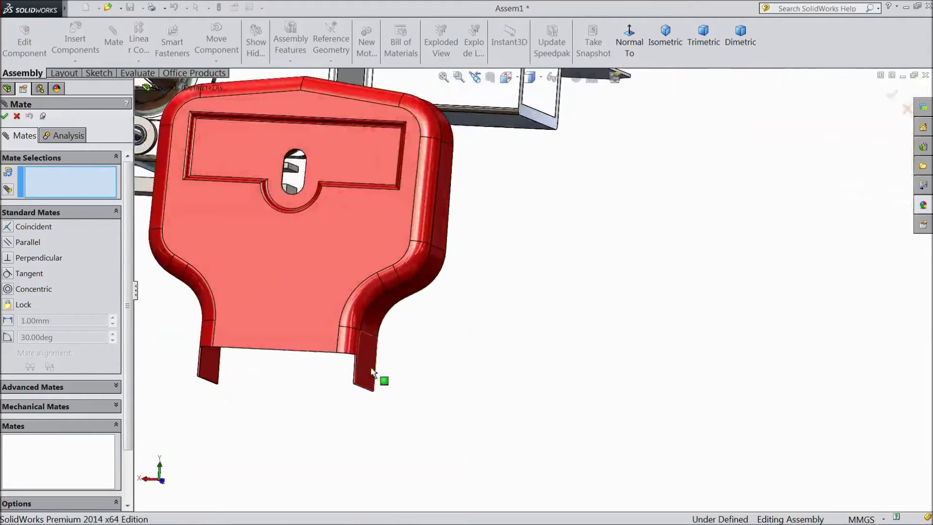
pyautogui.scroll(-6, 374, 369)
pyautogui.click(514, 361)
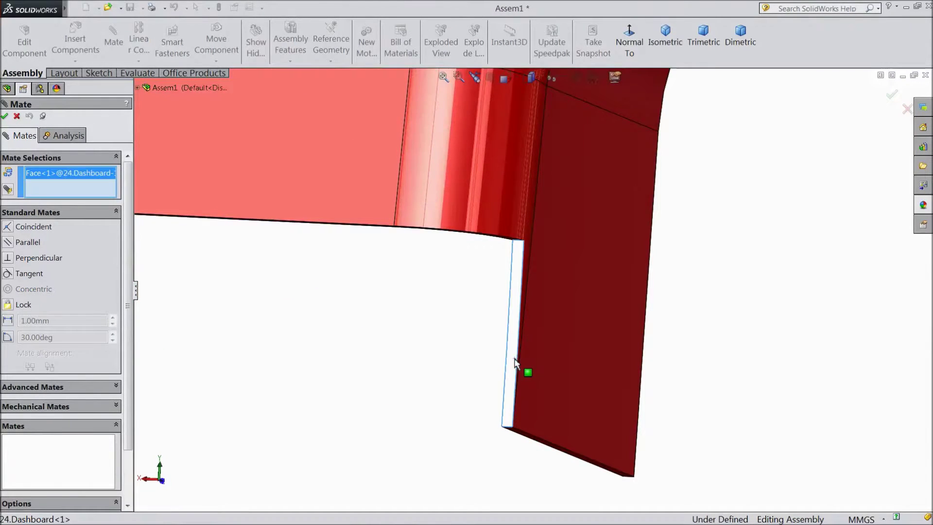
pyautogui.scroll(8, 486, 376)
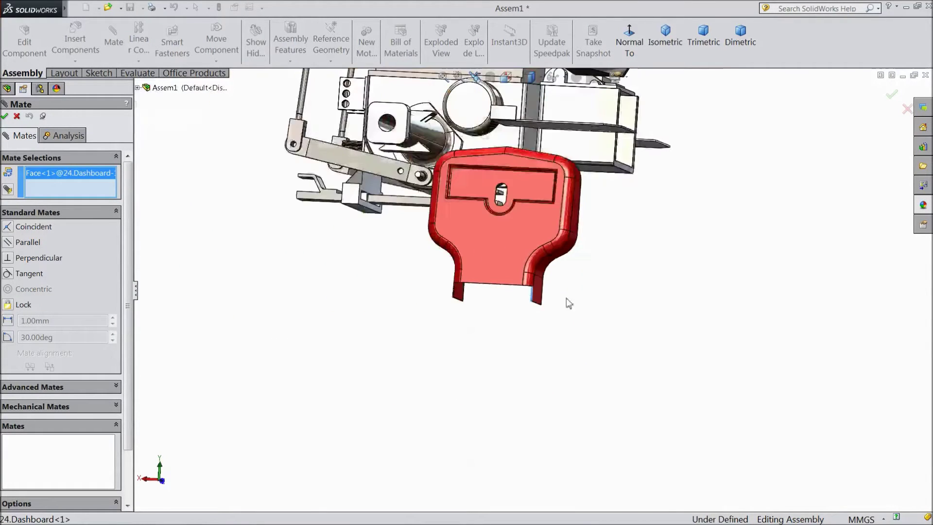
pyautogui.moveTo(620, 252); pyautogui.dragTo(621, 148, button='middle')
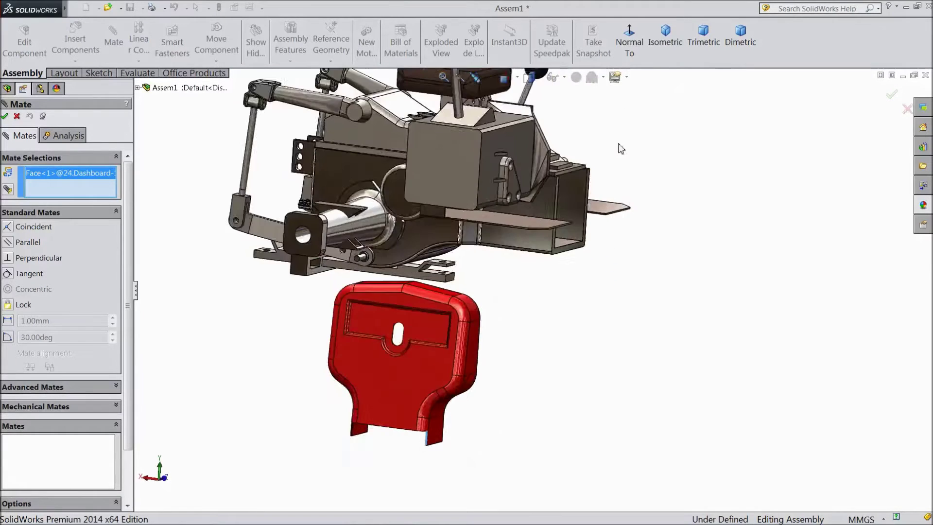
pyautogui.scroll(-5, 621, 148)
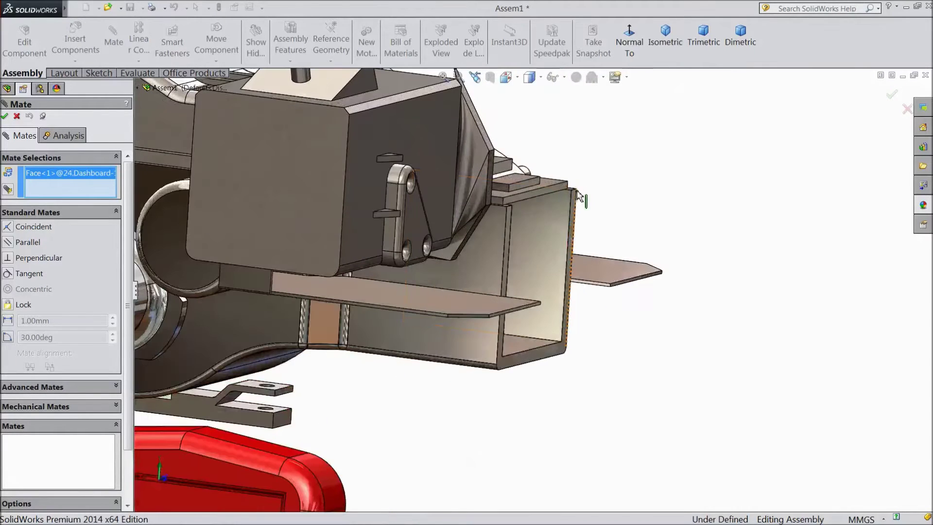
pyautogui.click(509, 224)
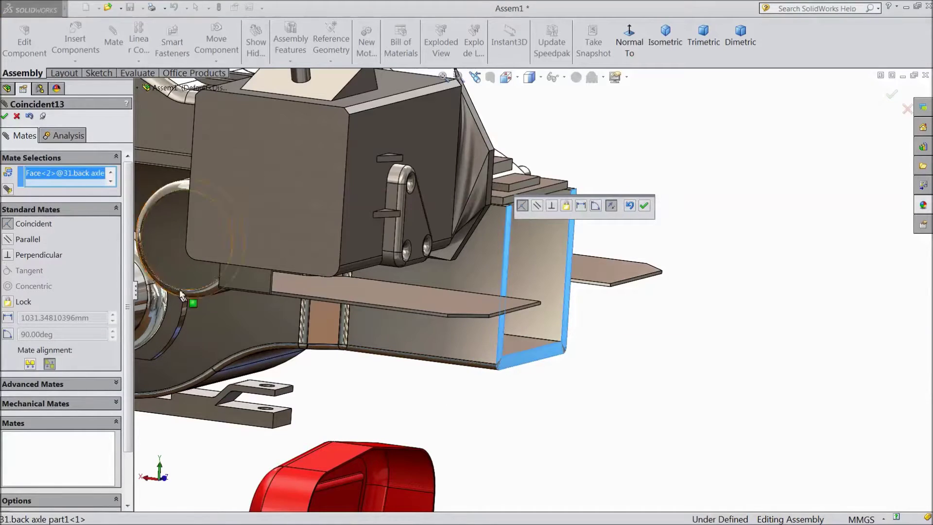
pyautogui.click(4, 116)
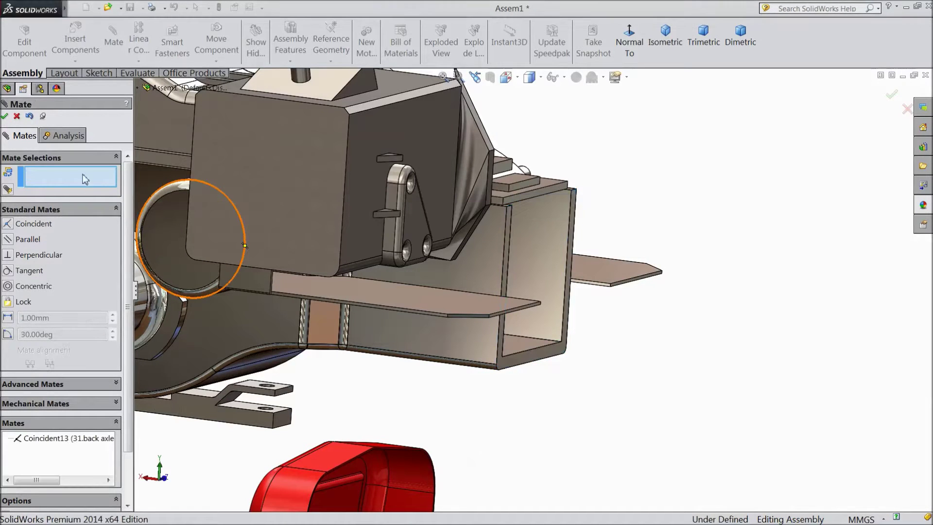
pyautogui.moveTo(383, 457); pyautogui.dragTo(751, 83)
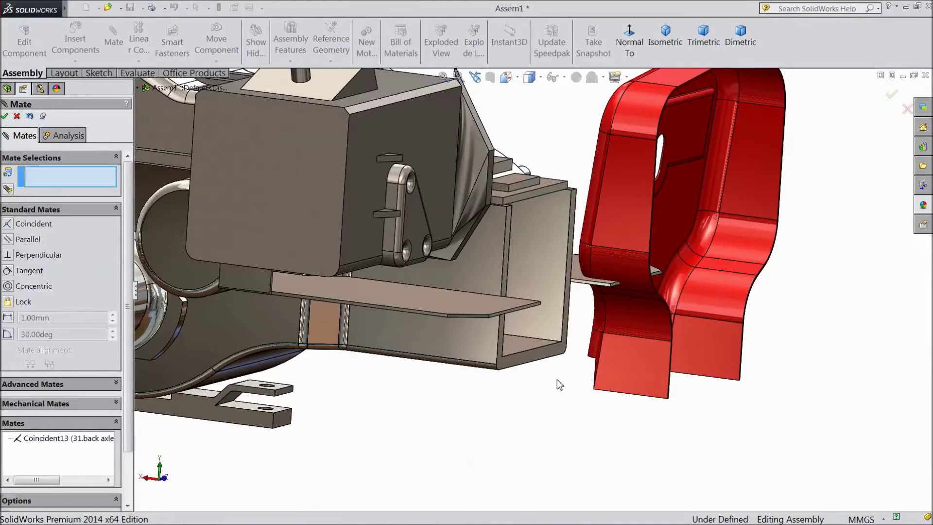
# - Add Coincident14 between another dashboard edge face and the back axle face
pyautogui.moveTo(558, 384)
pyautogui.mouseDown(button='middle')
pyautogui.moveTo(566, 374)
pyautogui.moveTo(550, 387)
pyautogui.moveTo(546, 377)
pyautogui.mouseUp(button='middle')
pyautogui.scroll(-10, 573, 311)
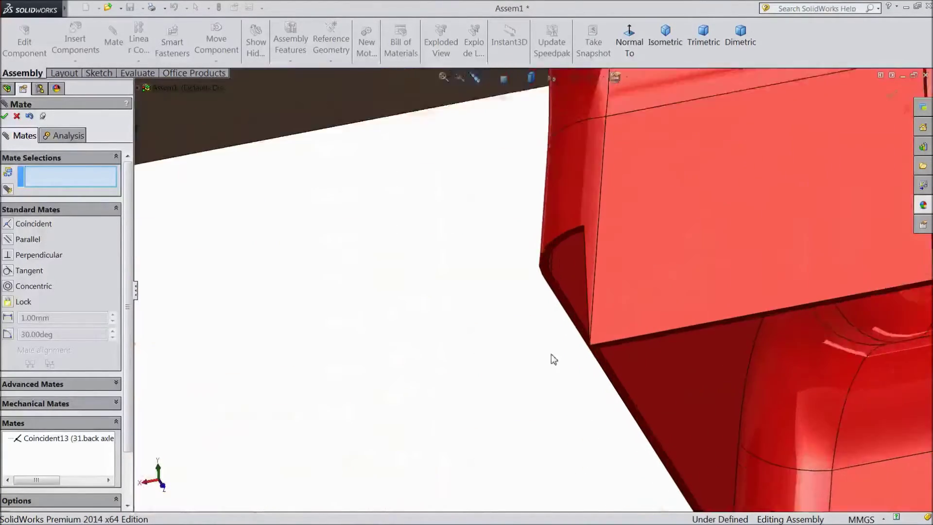
pyautogui.click(574, 309)
pyautogui.scroll(6, 534, 326)
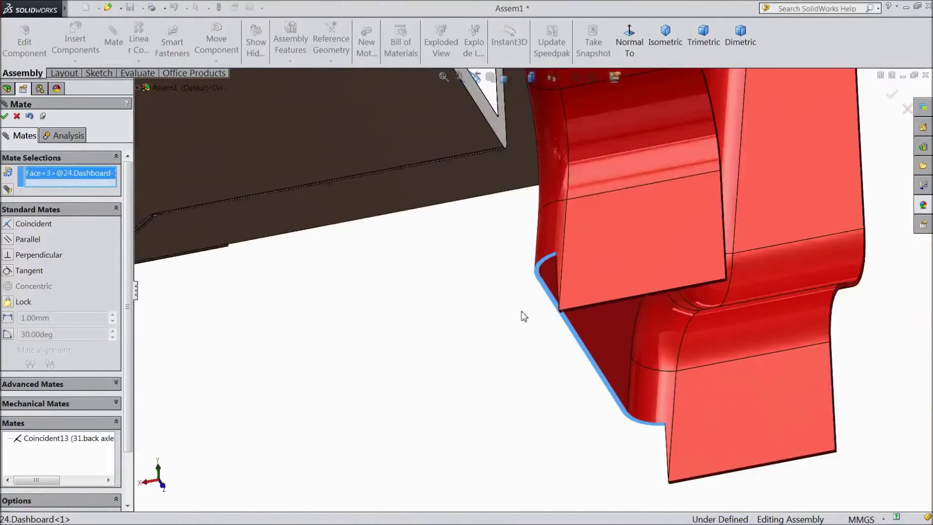
pyautogui.moveTo(493, 288); pyautogui.dragTo(483, 381, button='middle')
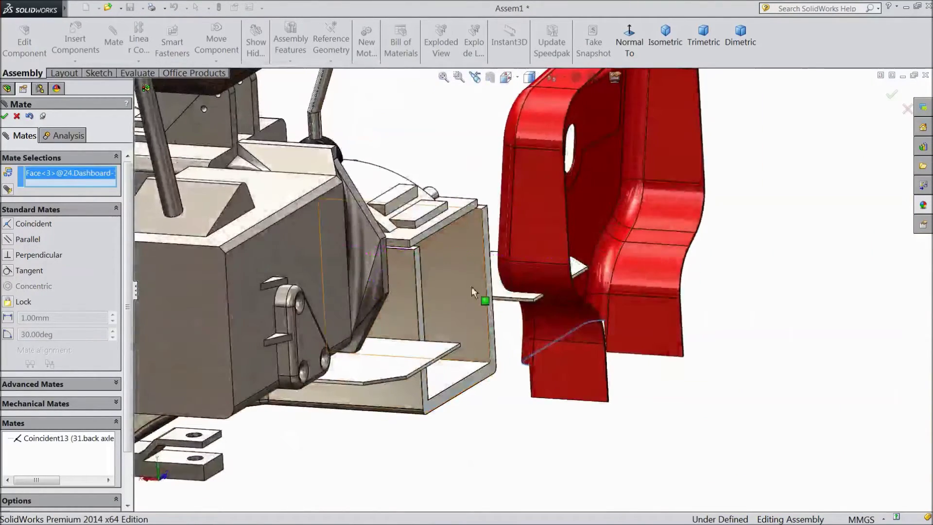
pyautogui.scroll(-5, 476, 282)
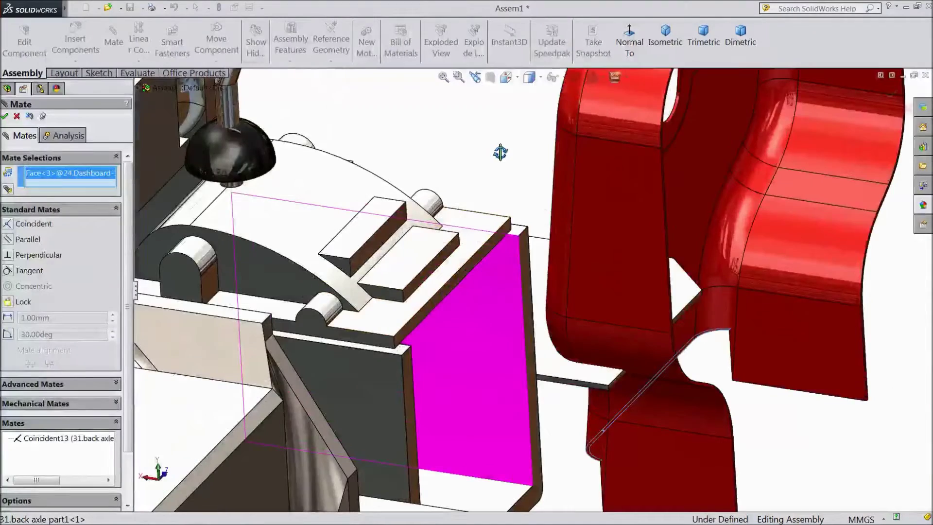
pyautogui.rightClick(500, 151)
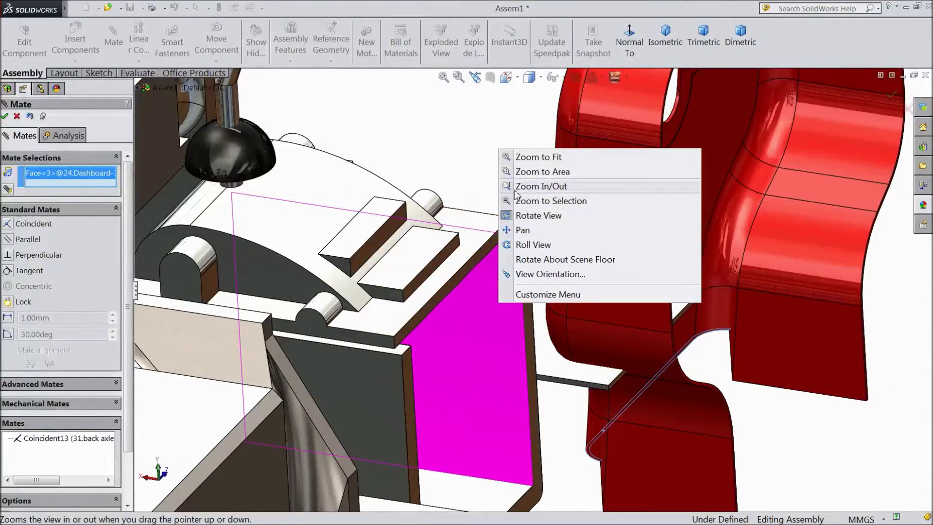
pyautogui.click(514, 157)
pyautogui.scroll(-4, 550, 223)
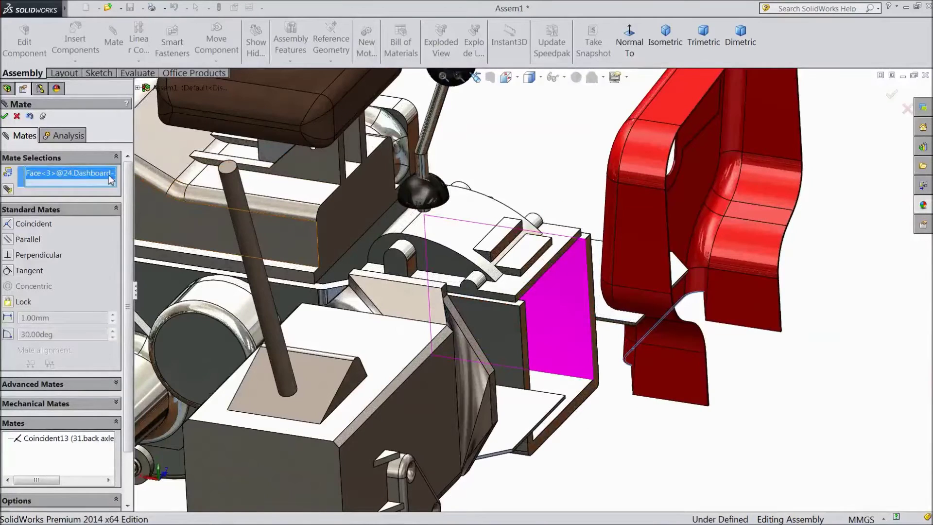
pyautogui.scroll(-3, 576, 272)
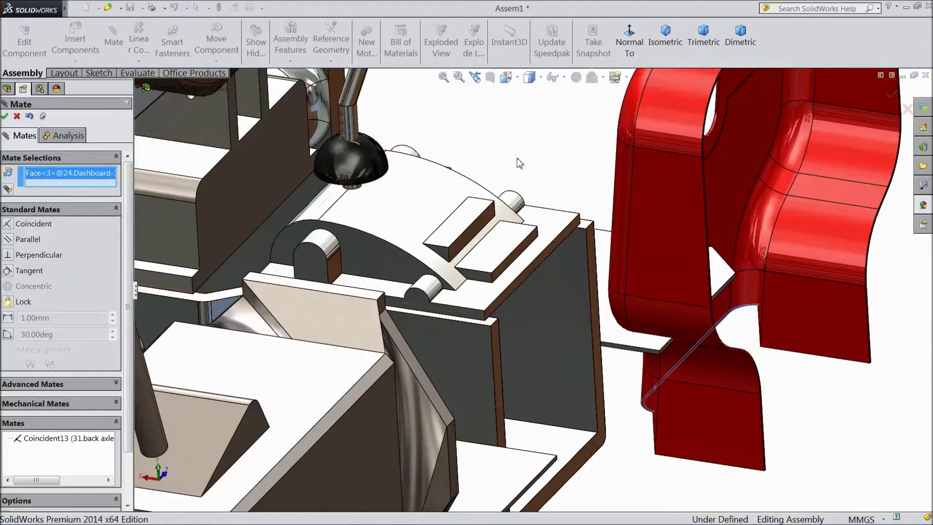
pyautogui.click(492, 324)
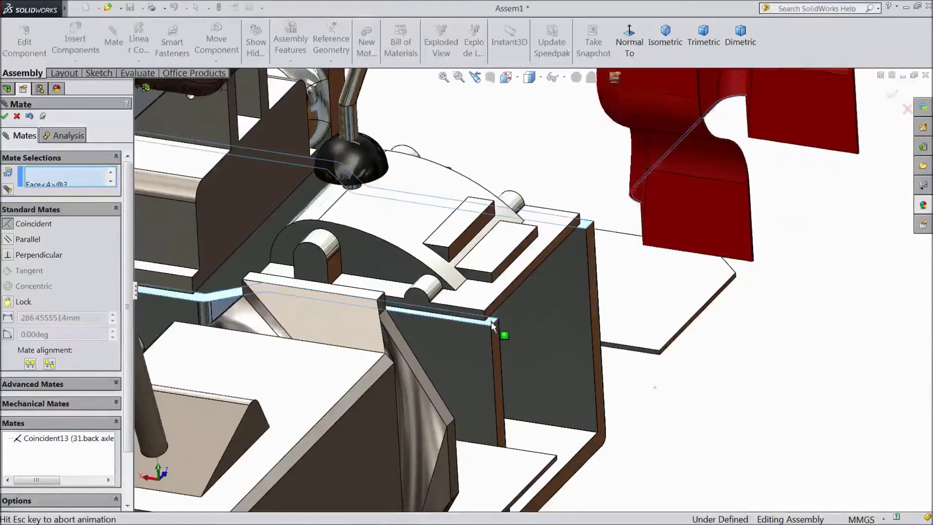
pyautogui.click(626, 337)
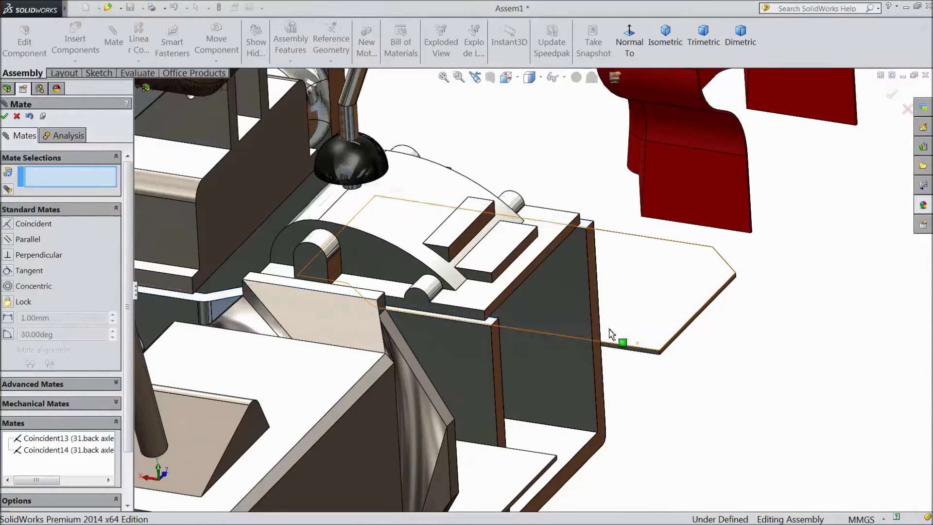
# - Start an advanced Width mate using two side faces of the red dashboard
pyautogui.moveTo(507, 280); pyautogui.dragTo(493, 281)
pyautogui.scroll(5, 518, 283)
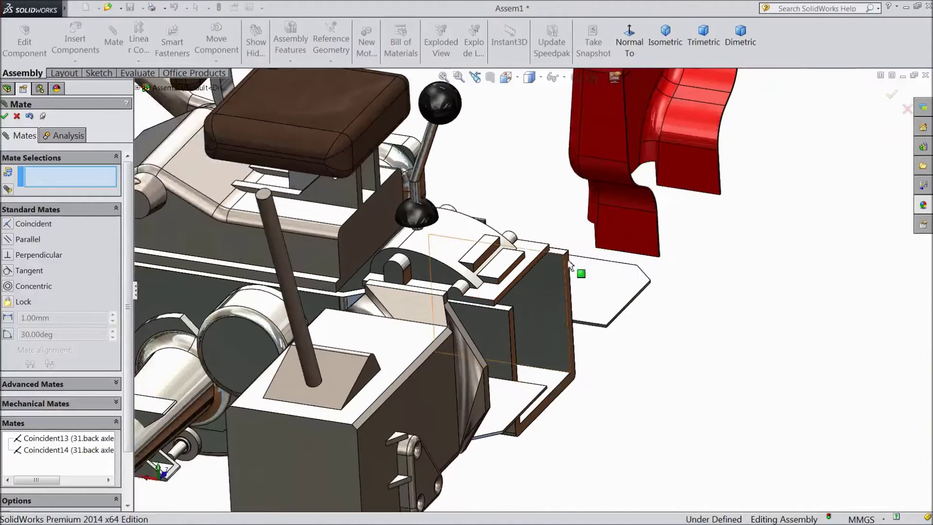
pyautogui.moveTo(615, 263); pyautogui.dragTo(560, 316)
pyautogui.click(80, 210)
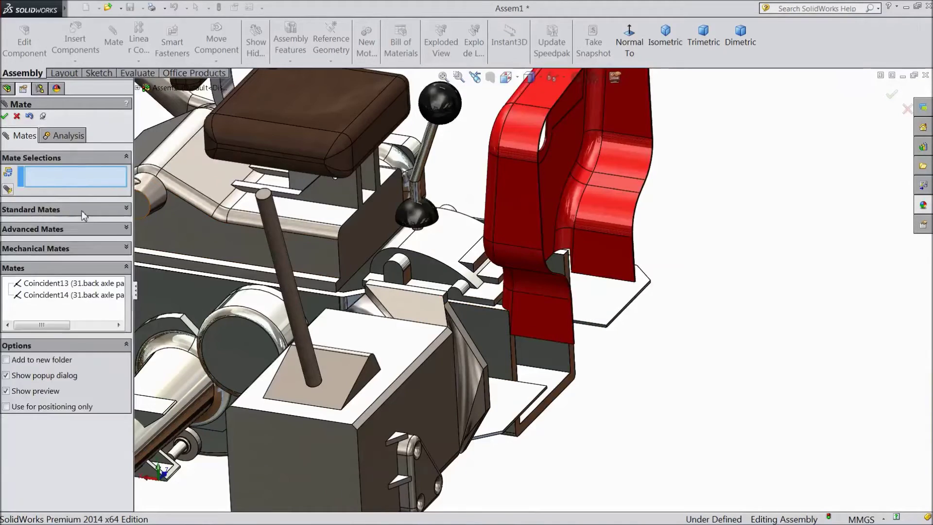
pyautogui.click(57, 221)
pyautogui.click(23, 251)
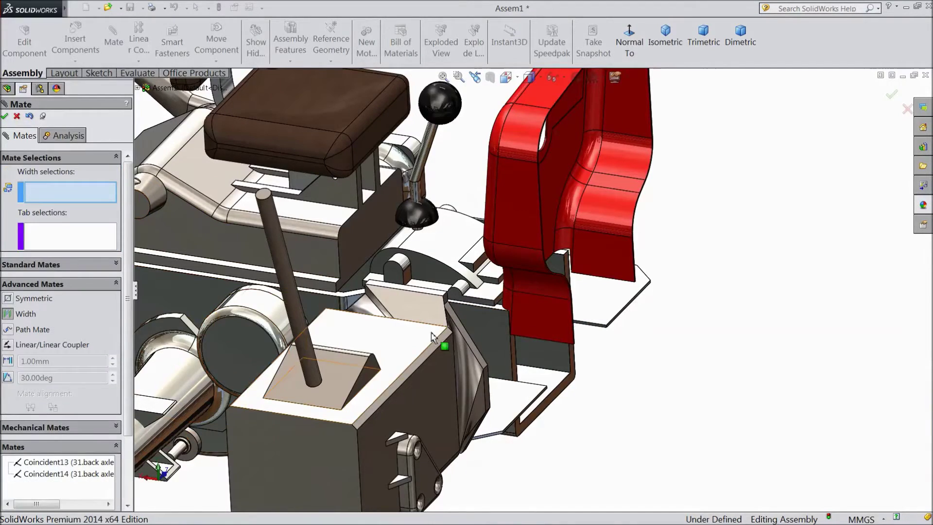
pyautogui.click(540, 323)
pyautogui.scroll(2, 616, 323)
pyautogui.moveTo(616, 324); pyautogui.dragTo(641, 291, button='middle')
pyautogui.click(639, 250)
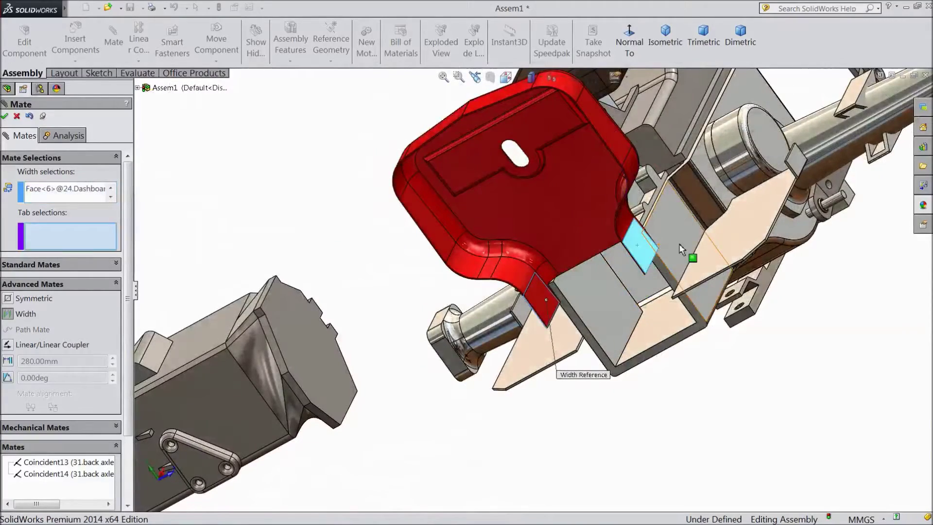
# - Pick two back axle faces as tab references to create Width6
pyautogui.click(687, 252)
pyautogui.scroll(3, 719, 391)
pyautogui.moveTo(719, 392); pyautogui.dragTo(787, 333, button='middle')
pyautogui.click(568, 292)
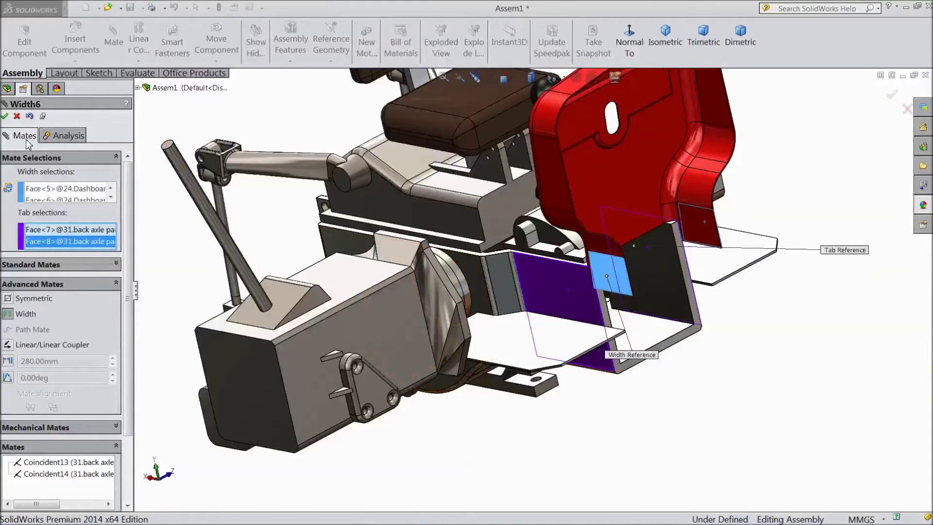
pyautogui.click(5, 117)
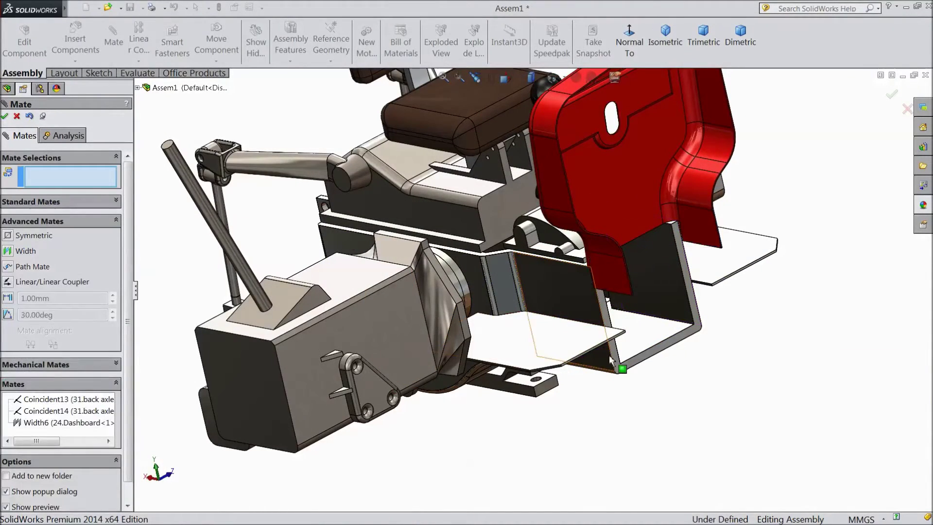
# - Make the clutch box front face parallel to the back axle bracket face (Parallel2)
pyautogui.moveTo(699, 395)
pyautogui.mouseDown(button='middle')
pyautogui.moveTo(742, 371)
pyautogui.moveTo(730, 377)
pyautogui.moveTo(743, 381)
pyautogui.moveTo(746, 414)
pyautogui.moveTo(714, 383)
pyautogui.mouseUp(button='middle')
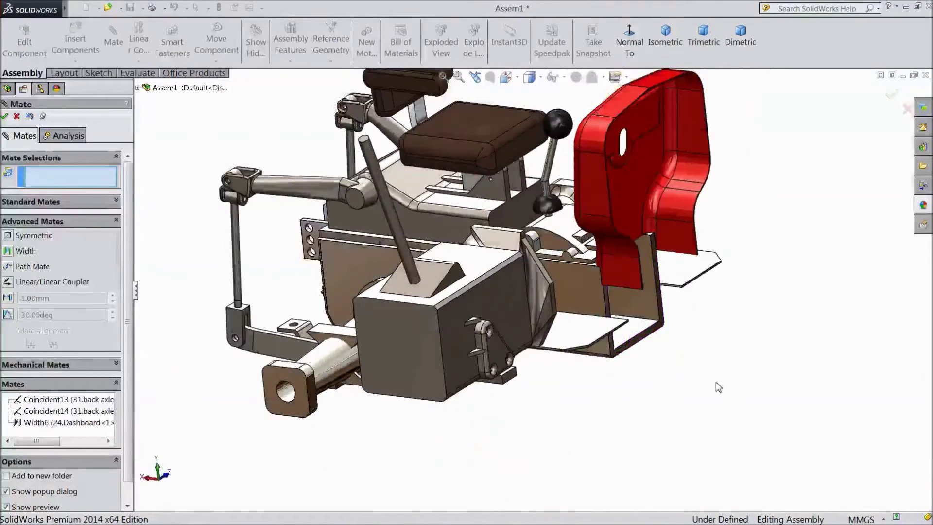
pyautogui.moveTo(429, 339); pyautogui.dragTo(736, 383)
pyautogui.click(726, 381)
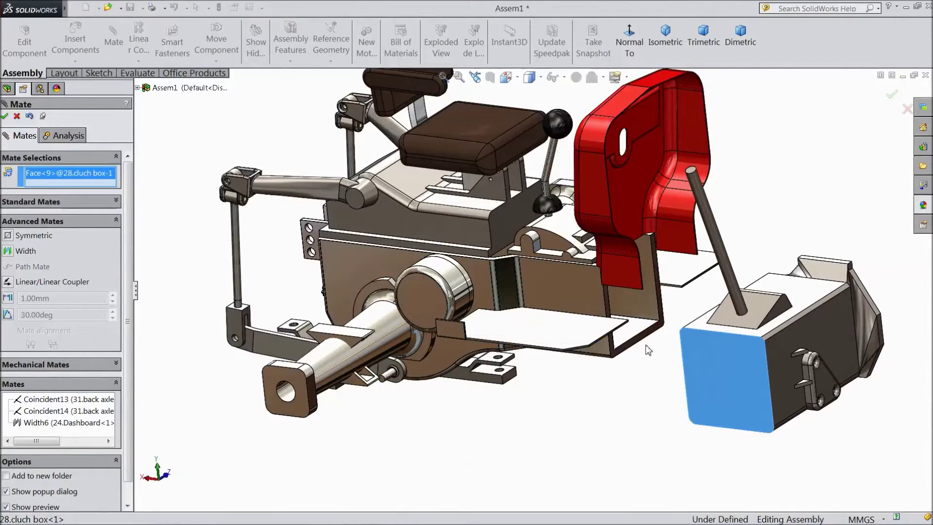
pyautogui.scroll(-2, 676, 357)
pyautogui.click(629, 329)
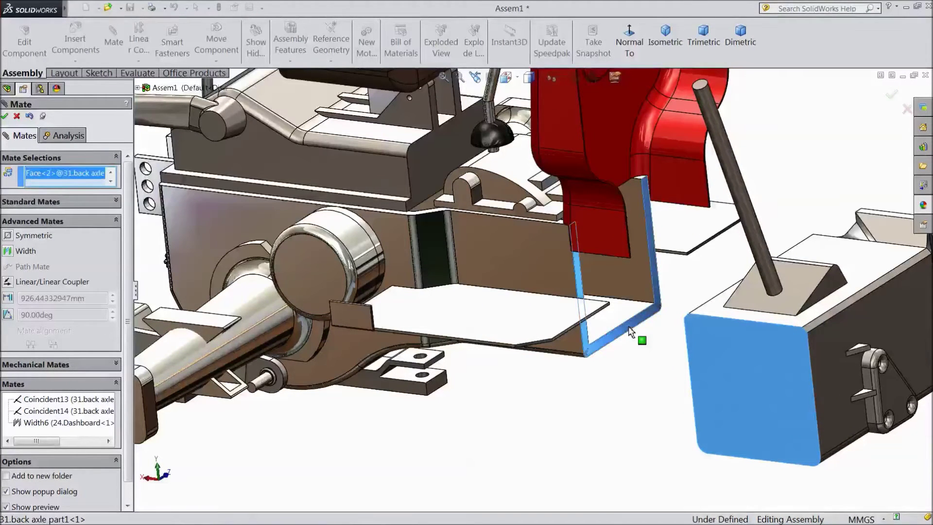
pyautogui.click(116, 202)
pyautogui.click(21, 241)
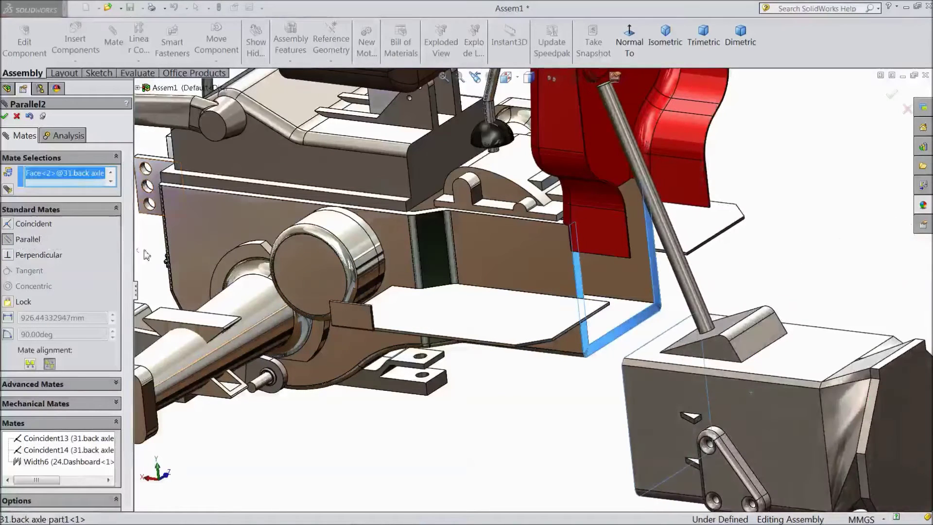
pyautogui.click(5, 117)
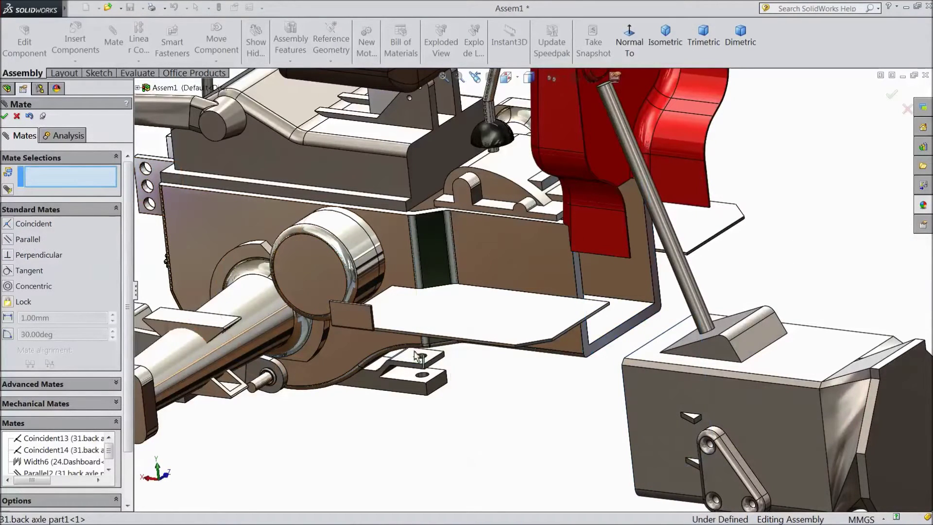
# - Centre the clutch box between two back axle faces with Width mate Width7
pyautogui.click(667, 409)
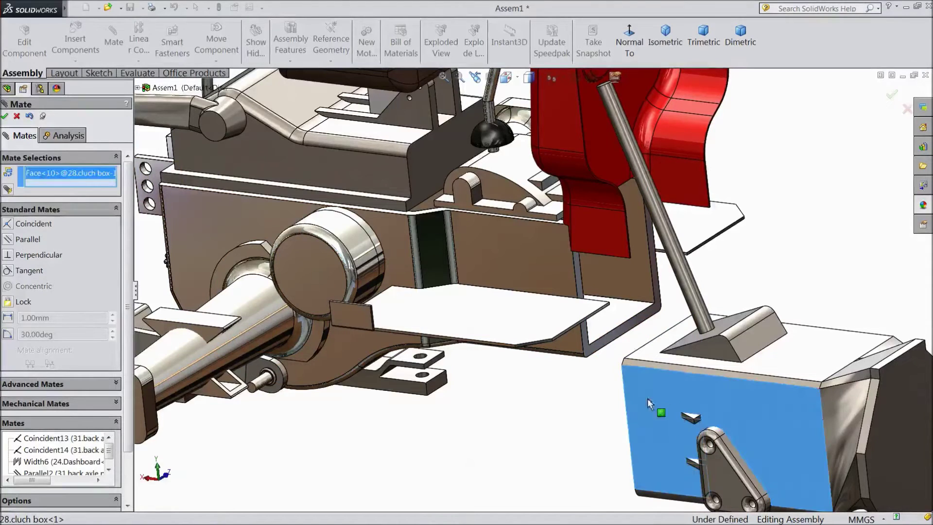
pyautogui.click(77, 210)
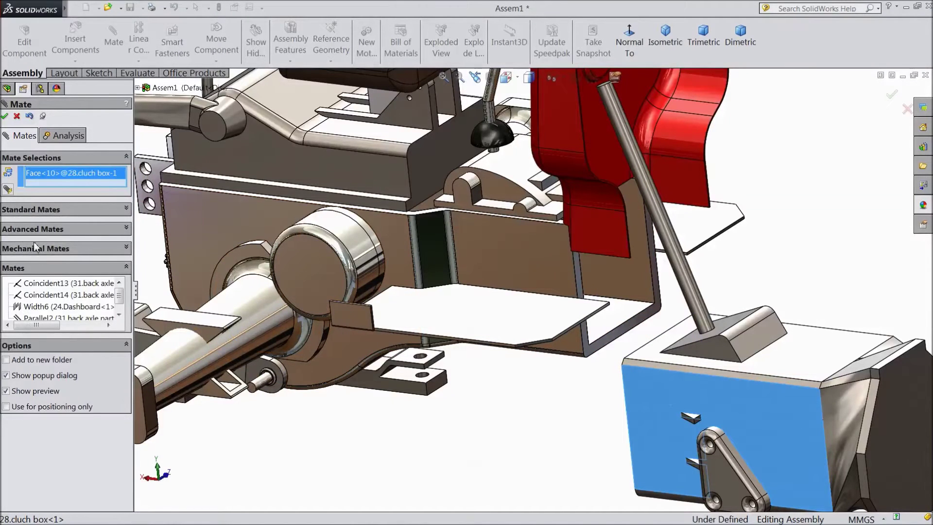
pyautogui.click(34, 226)
pyautogui.click(20, 251)
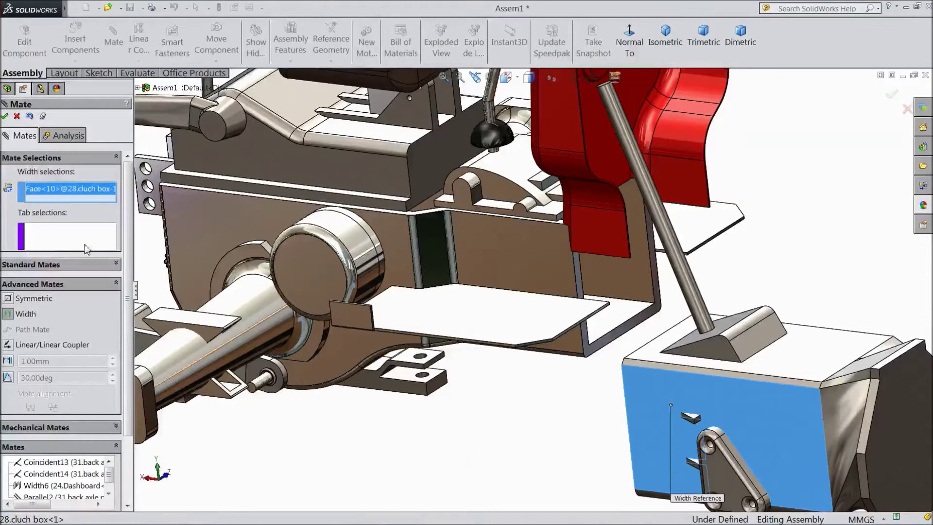
pyautogui.scroll(3, 610, 415)
pyautogui.moveTo(779, 296); pyautogui.dragTo(707, 346, button='middle')
pyautogui.moveTo(557, 362); pyautogui.dragTo(516, 371, button='middle')
pyautogui.click(330, 404)
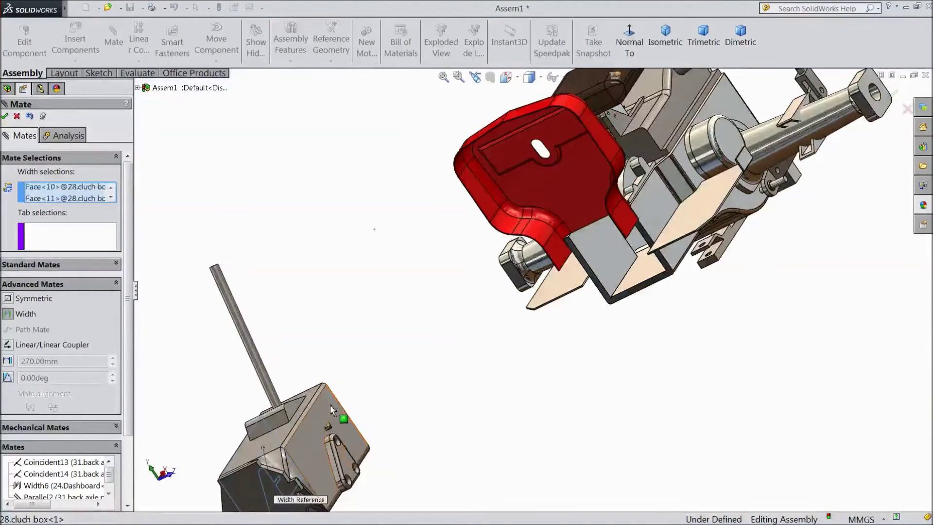
pyautogui.click(654, 209)
pyautogui.moveTo(570, 308); pyautogui.dragTo(449, 267, button='middle')
pyautogui.click(564, 269)
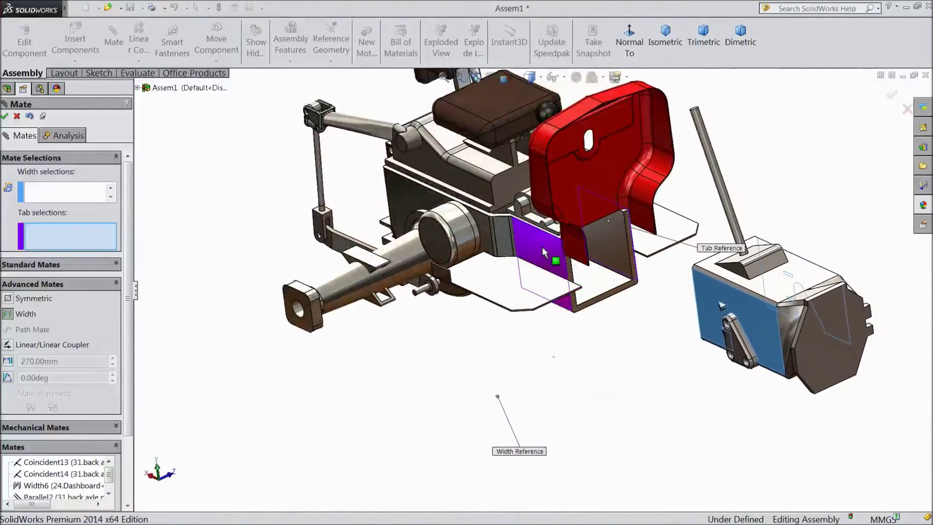
pyautogui.click(4, 116)
# - Mate the clutch box front face coincident with the back axle's U-shaped end face (Coincident16)
pyautogui.scroll(-5, 597, 304)
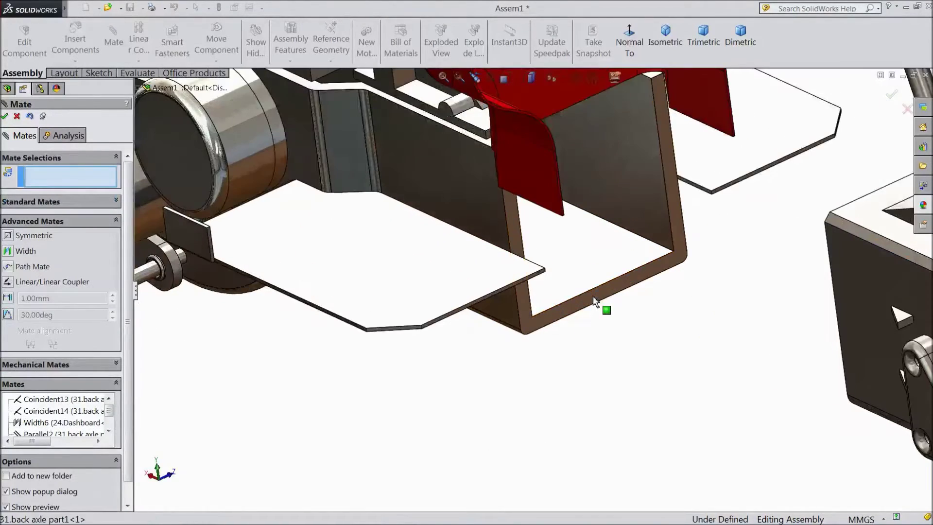
pyautogui.click(594, 297)
pyautogui.moveTo(647, 347); pyautogui.dragTo(692, 360, button='middle')
pyautogui.scroll(5, 691, 361)
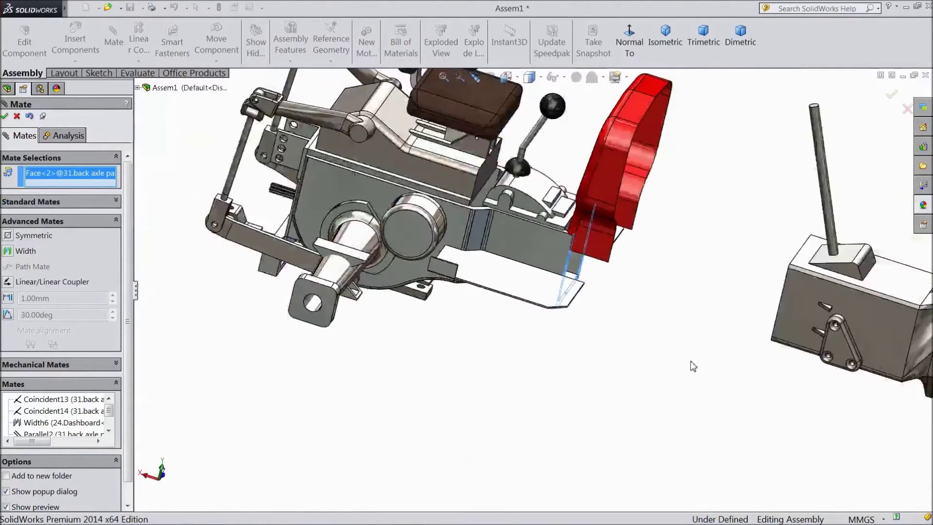
pyautogui.hotkey('ctrl', 'shift', 'z')
pyautogui.click(616, 336)
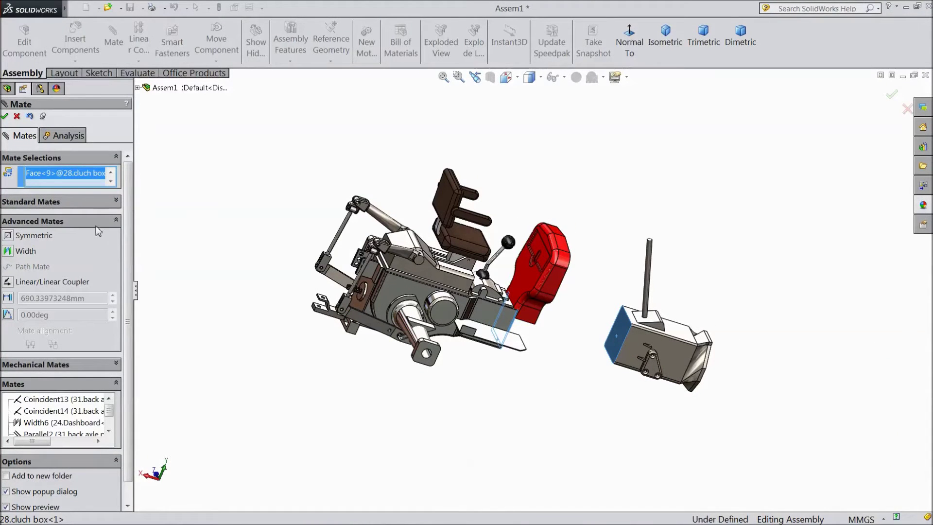
pyautogui.click(58, 200)
pyautogui.click(25, 225)
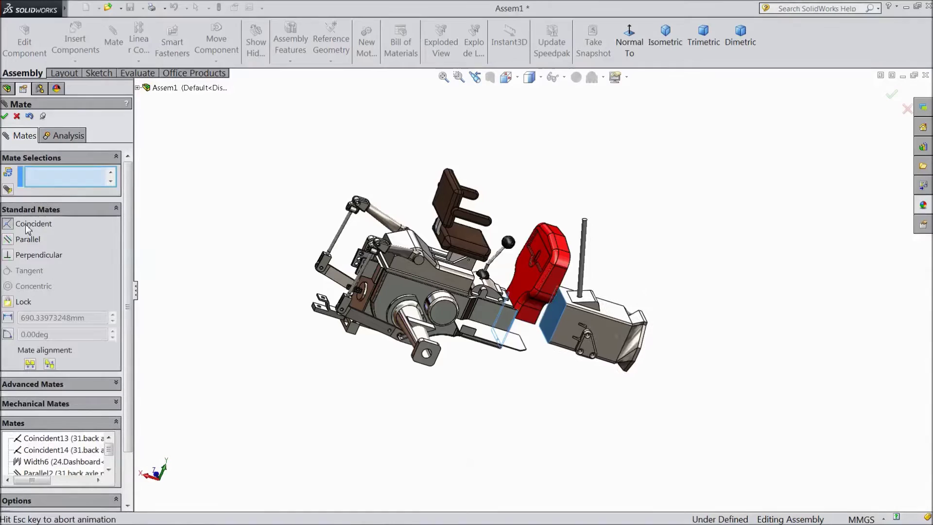
pyautogui.click(5, 116)
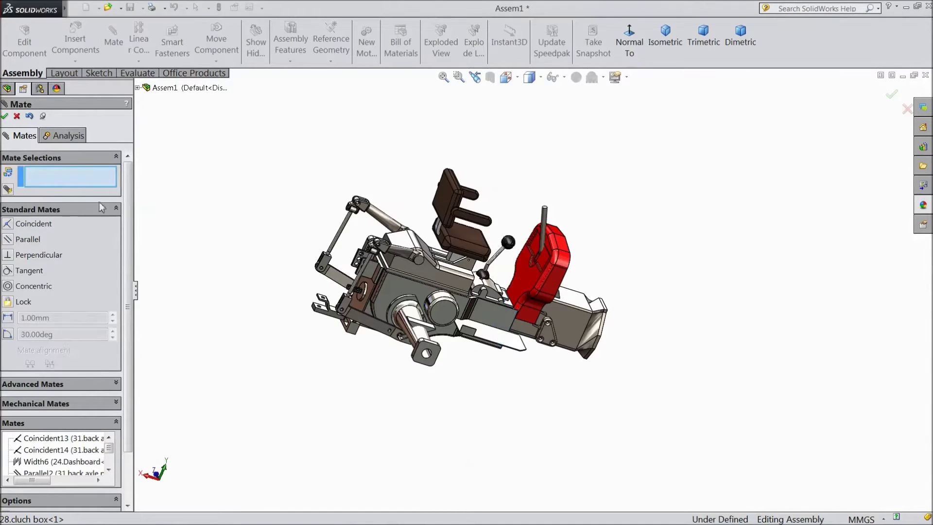
# - Add another Coincident mate between a clutch box side face and the adjacent face
pyautogui.rightClick(406, 402)
pyautogui.click(365, 381)
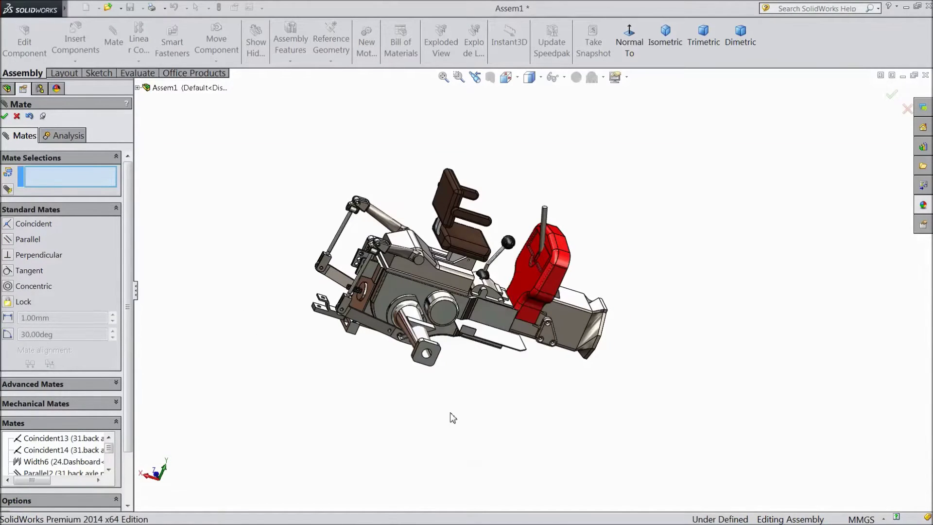
pyautogui.rightClick(450, 412)
pyautogui.click(433, 411)
pyautogui.moveTo(493, 433); pyautogui.dragTo(491, 294, button='middle')
pyautogui.scroll(-8, 473, 360)
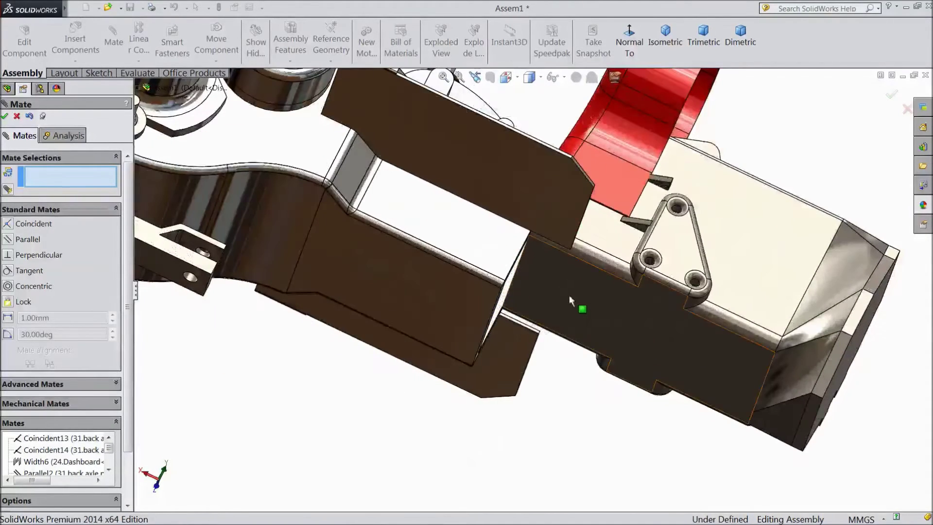
pyautogui.click(567, 297)
pyautogui.click(456, 311)
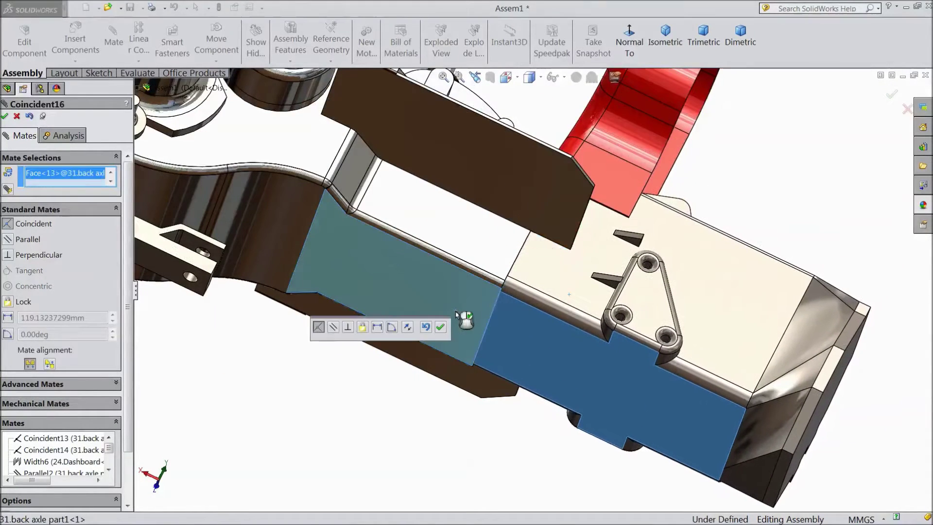
pyautogui.click(440, 327)
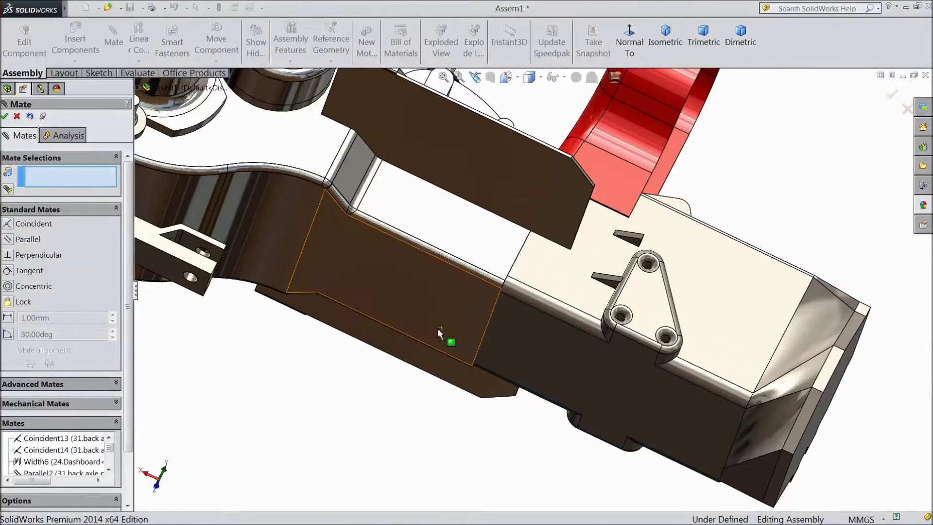
pyautogui.click(5, 117)
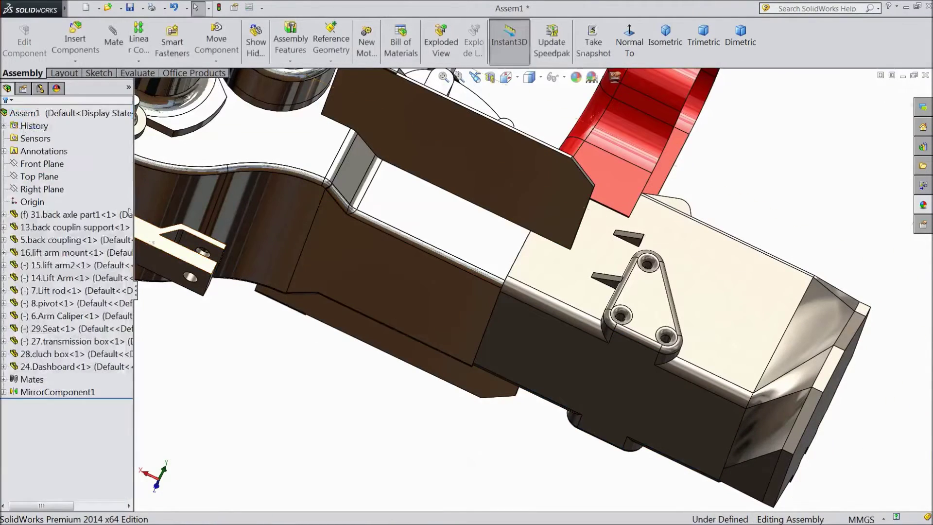
pyautogui.scroll(6, 300, 335)
pyautogui.moveTo(287, 342); pyautogui.dragTo(220, 407, button='middle')
pyautogui.rightClick(244, 326)
pyautogui.click(272, 396)
pyautogui.moveTo(223, 289); pyautogui.dragTo(188, 282)
pyautogui.press('Escape')
pyautogui.moveTo(574, 240); pyautogui.dragTo(610, 297, button='middle')
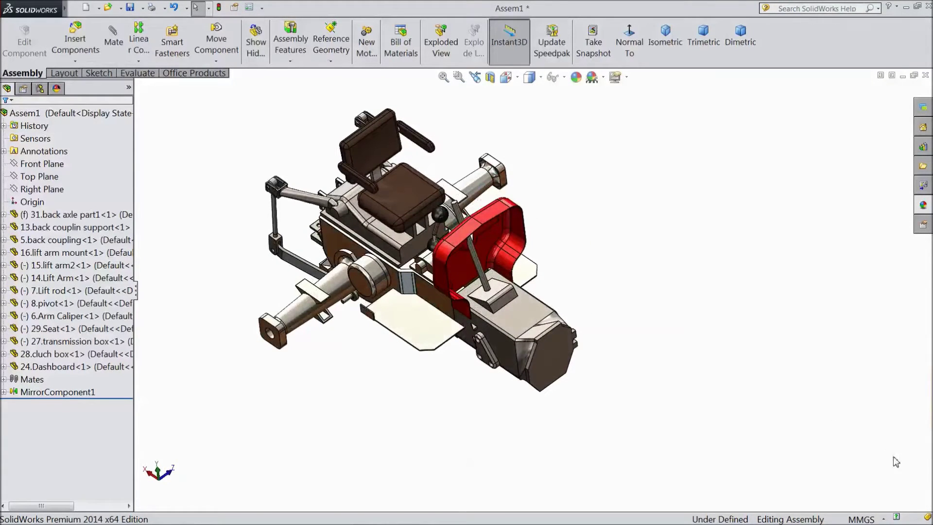
pyautogui.scroll(-5, 412, 179)
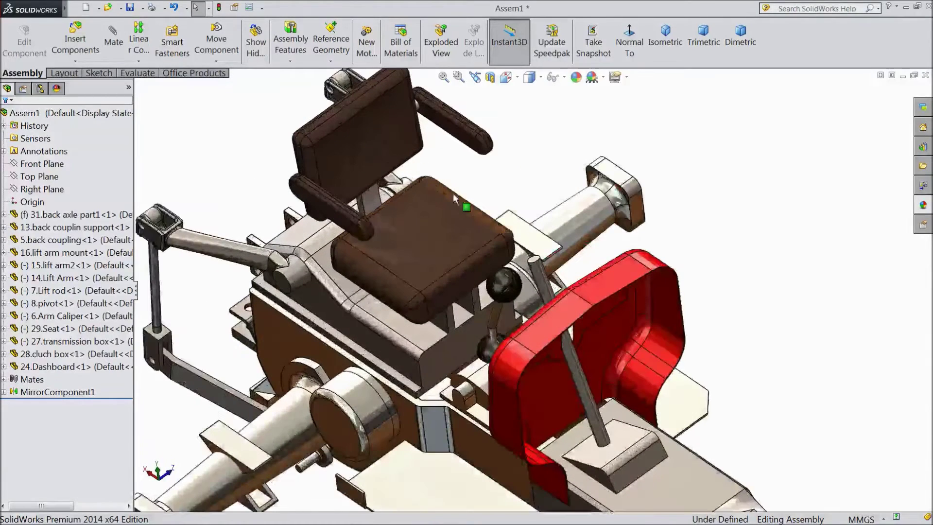
# - Insert 9.Steering Wheel from the open documents and place it beside the tractor
pyautogui.click(86, 44)
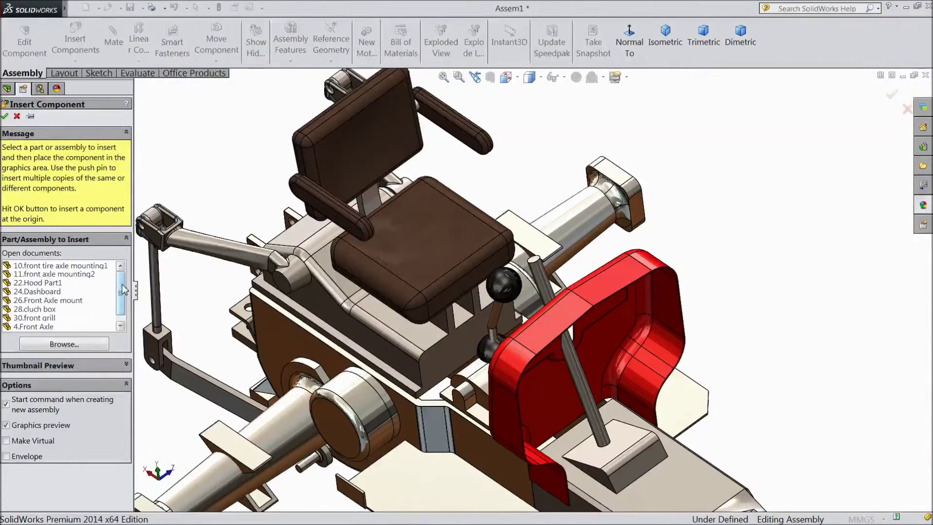
pyautogui.moveTo(123, 290); pyautogui.dragTo(118, 311)
pyautogui.click(48, 326)
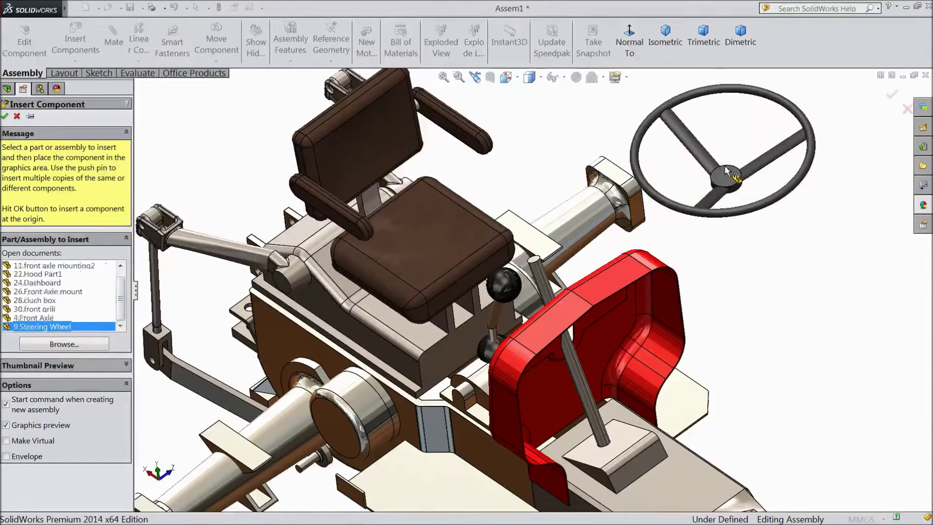
pyautogui.click(726, 171)
pyautogui.scroll(-4, 548, 255)
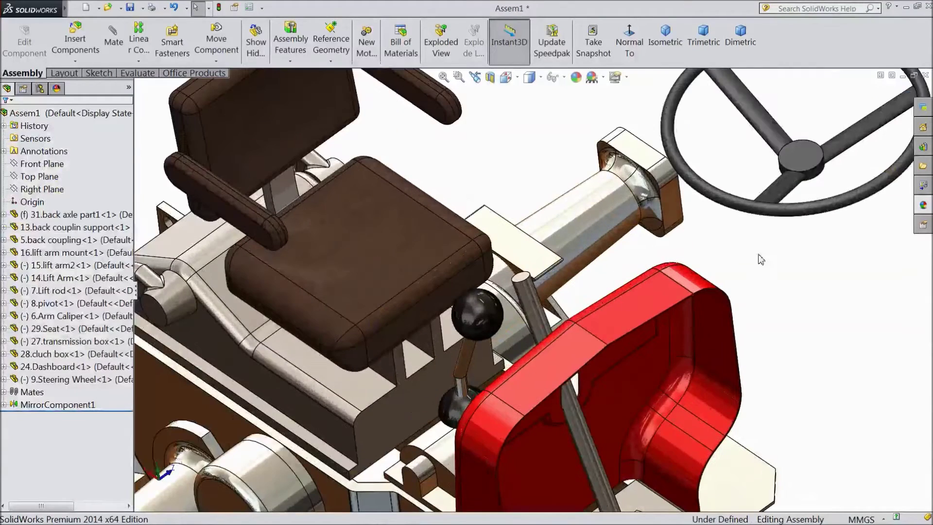
pyautogui.click(815, 180)
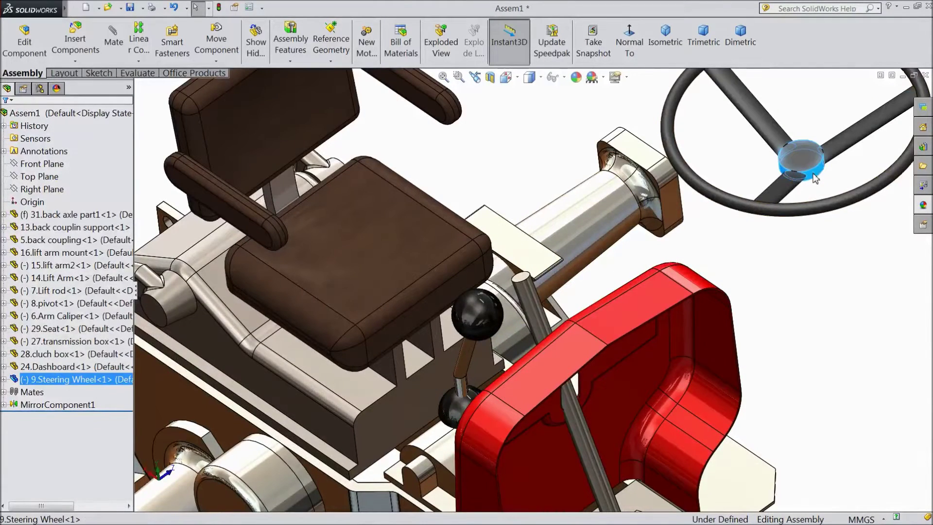
# - Add Concentric9 centring the steering wheel hub on the steering shaft, then slide the wheel above the seat
pyautogui.click(896, 119)
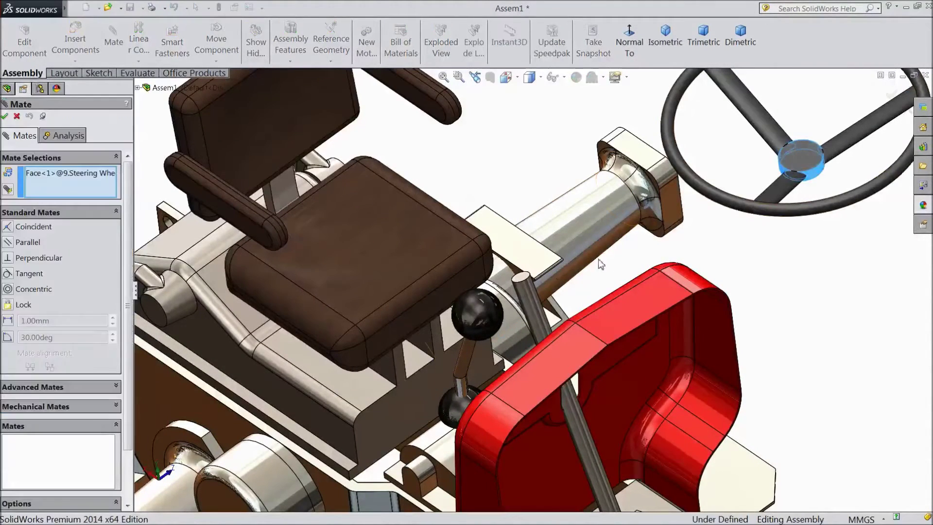
pyautogui.click(527, 292)
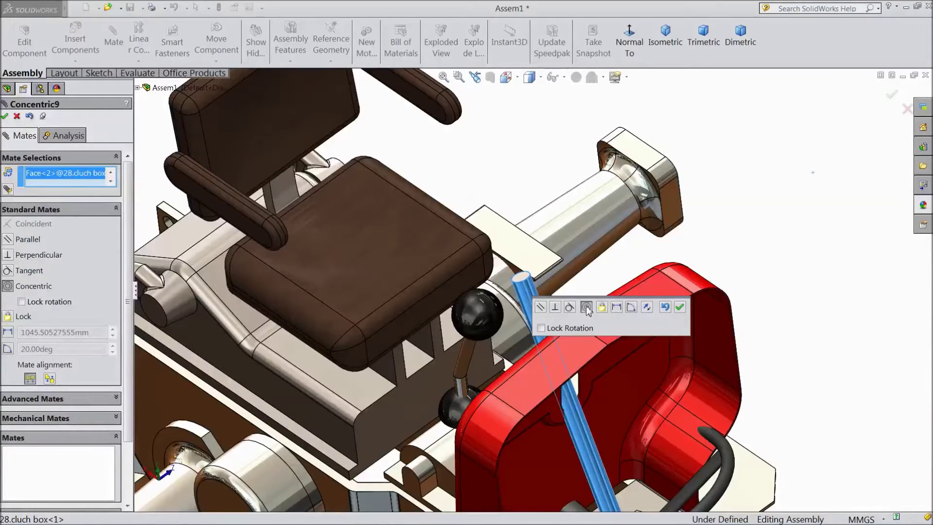
pyautogui.click(679, 307)
pyautogui.scroll(3, 680, 313)
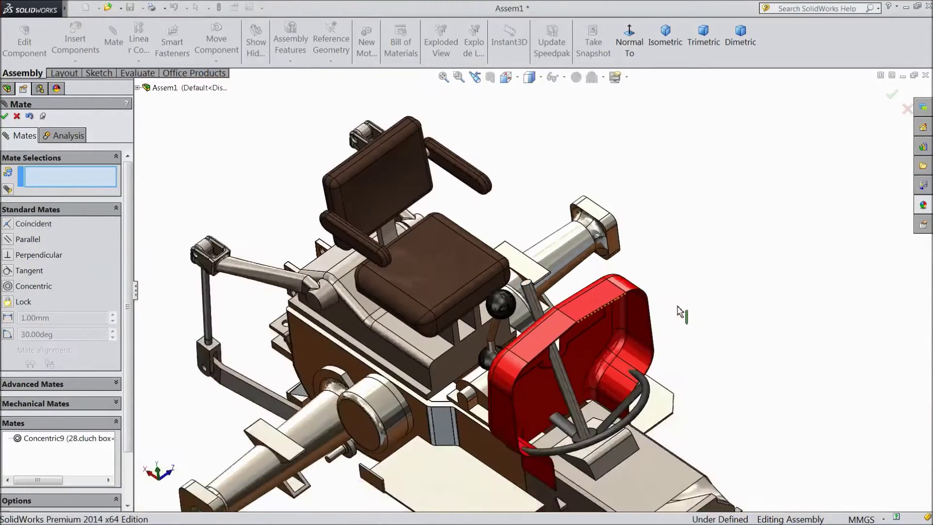
pyautogui.moveTo(620, 429); pyautogui.dragTo(532, 230)
# - Seat the wheel hub against the steering shaft's end face with Coincident17
pyautogui.moveTo(695, 264); pyautogui.dragTo(704, 258, button='middle')
pyautogui.scroll(-5, 537, 282)
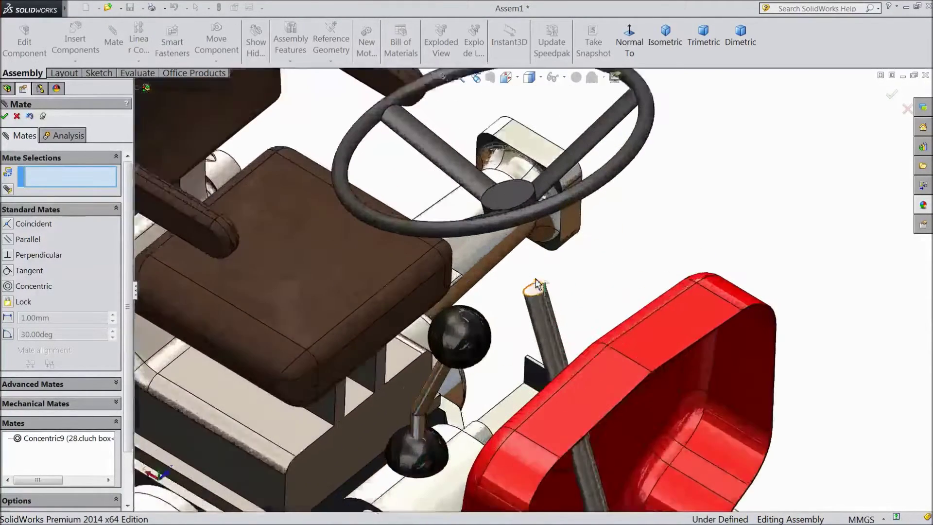
pyautogui.click(536, 298)
pyautogui.scroll(2, 585, 270)
pyautogui.moveTo(584, 273); pyautogui.dragTo(544, 151, button='middle')
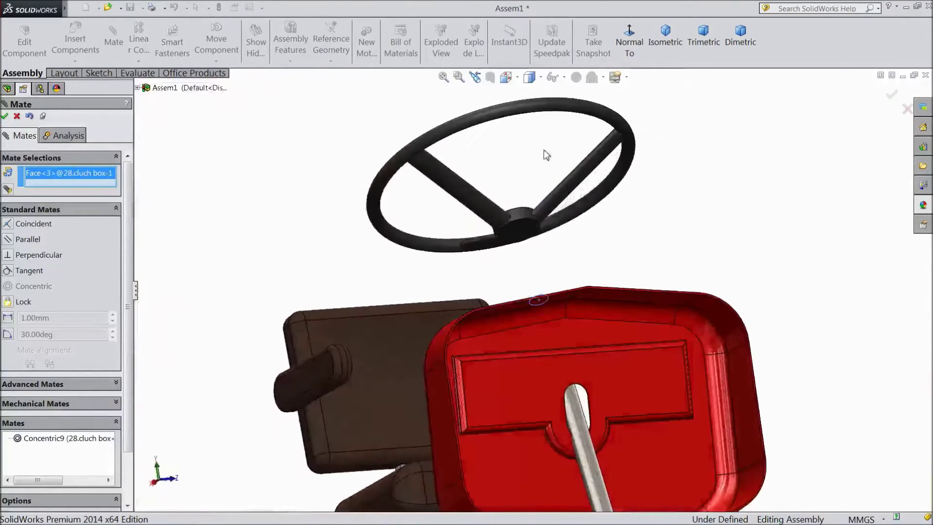
pyautogui.click(519, 224)
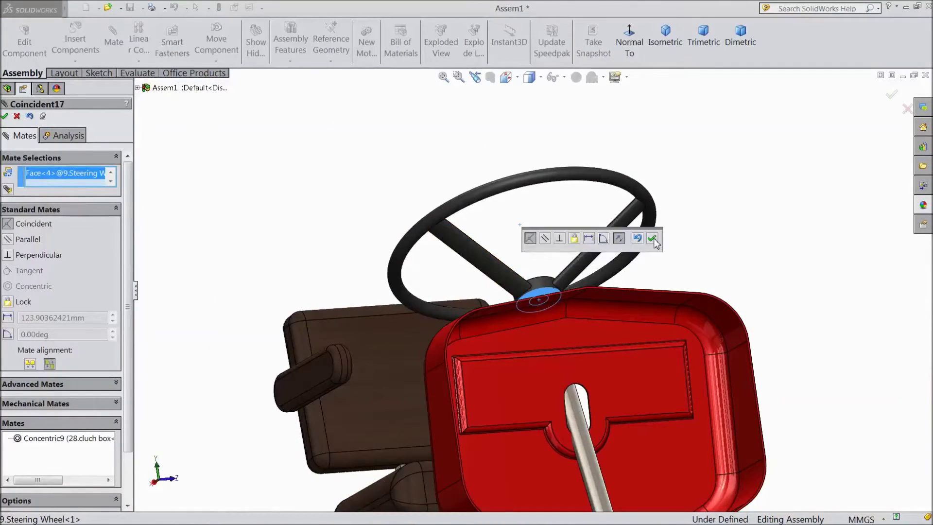
pyautogui.click(652, 238)
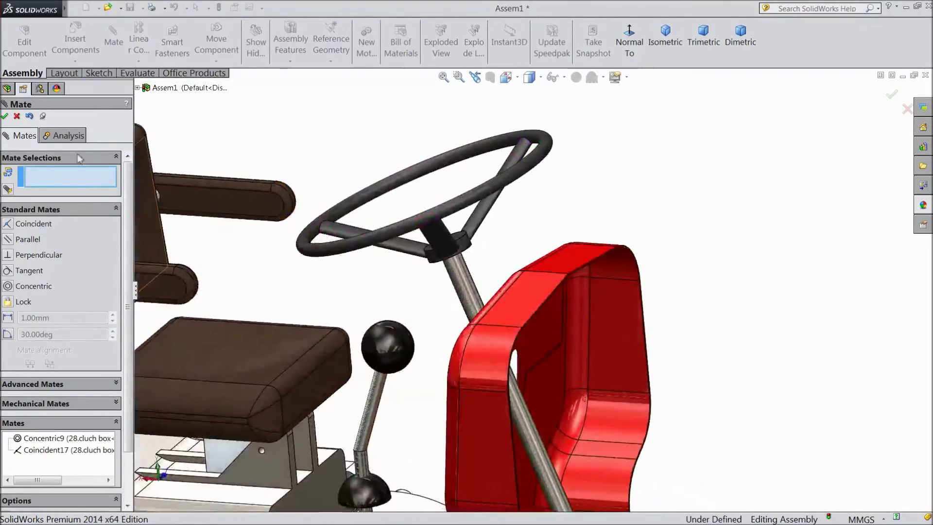
pyautogui.click(11, 118)
pyautogui.scroll(3, 470, 254)
pyautogui.moveTo(454, 181); pyautogui.dragTo(548, 246, button='middle')
pyautogui.moveTo(512, 273); pyautogui.dragTo(531, 341, button='middle')
# - Show the open parts available to insert, such as 30.front grill and 4.Front Axle
pyautogui.scroll(-1, 531, 341)
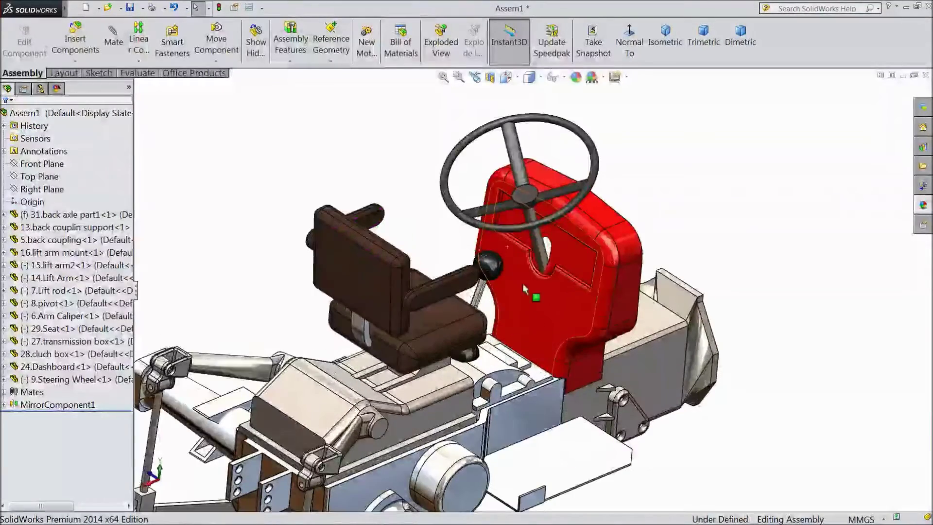
pyautogui.scroll(3, 562, 322)
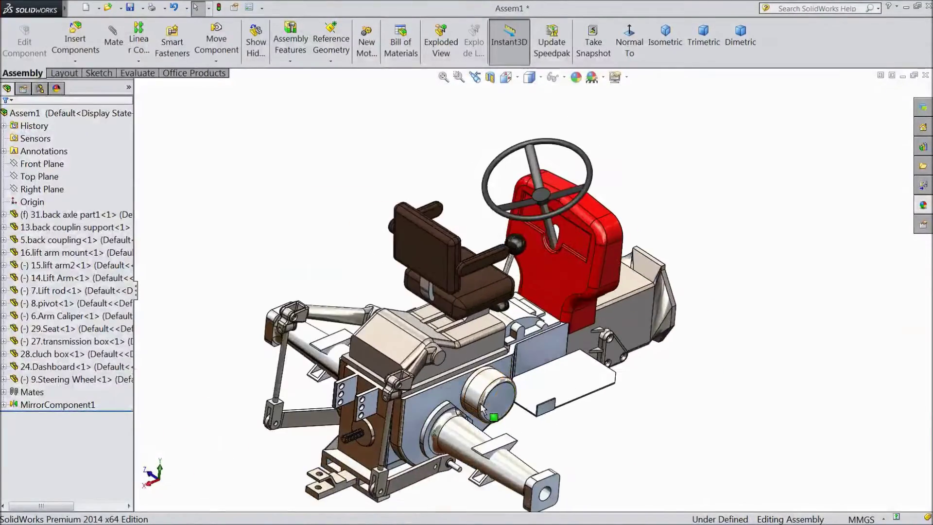
pyautogui.scroll(-2, 493, 381)
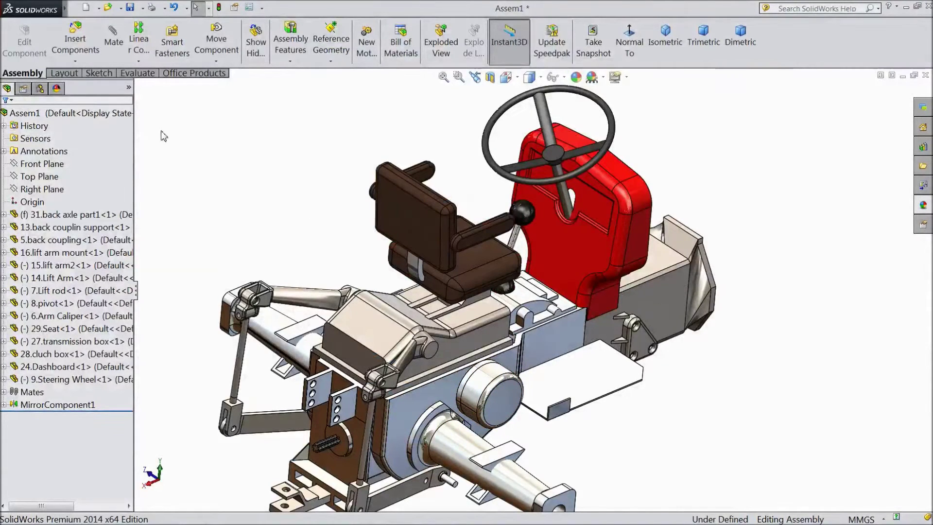
pyautogui.click(86, 52)
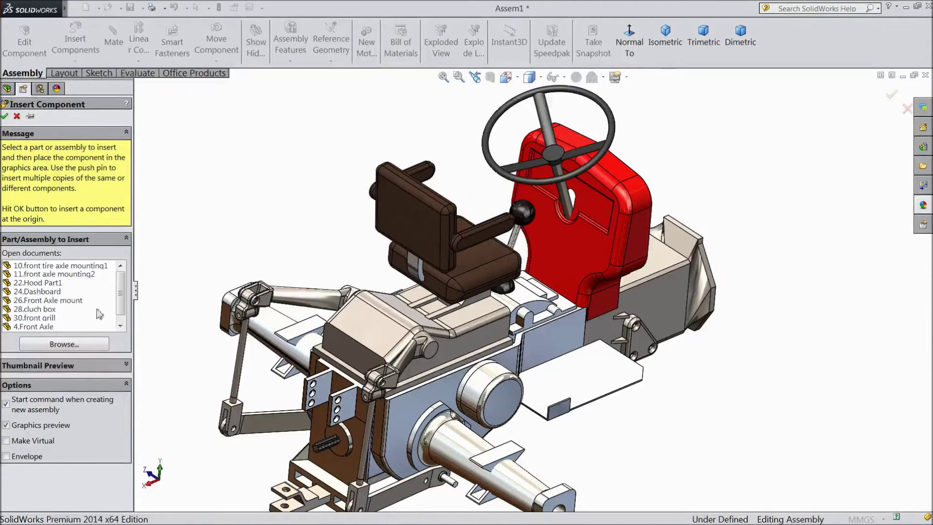
# - Insert 22.Hood Part1 and place it in front of the tractor
pyautogui.moveTo(123, 290); pyautogui.dragTo(123, 303)
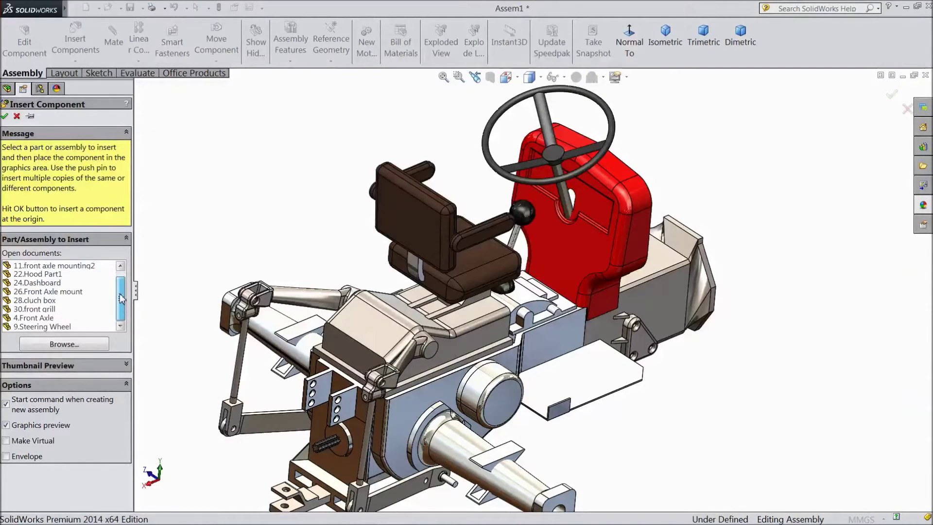
pyautogui.click(51, 274)
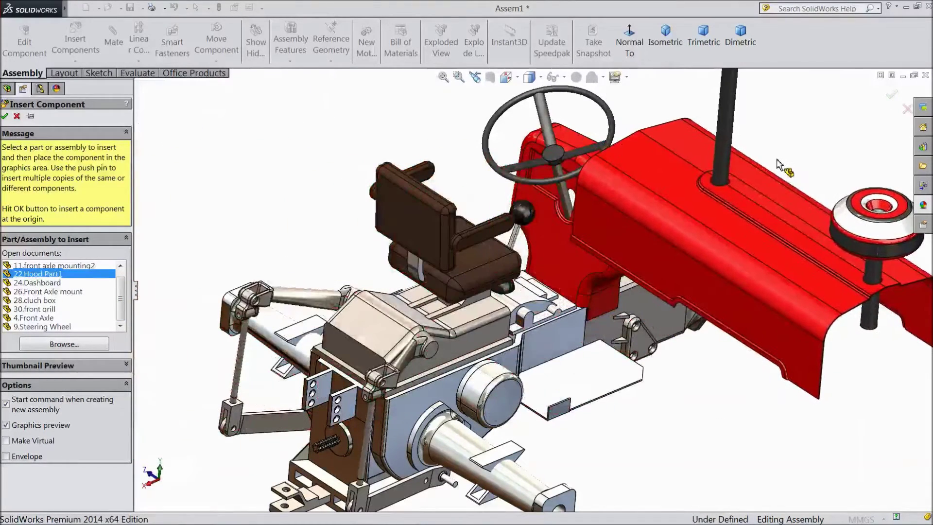
pyautogui.click(777, 165)
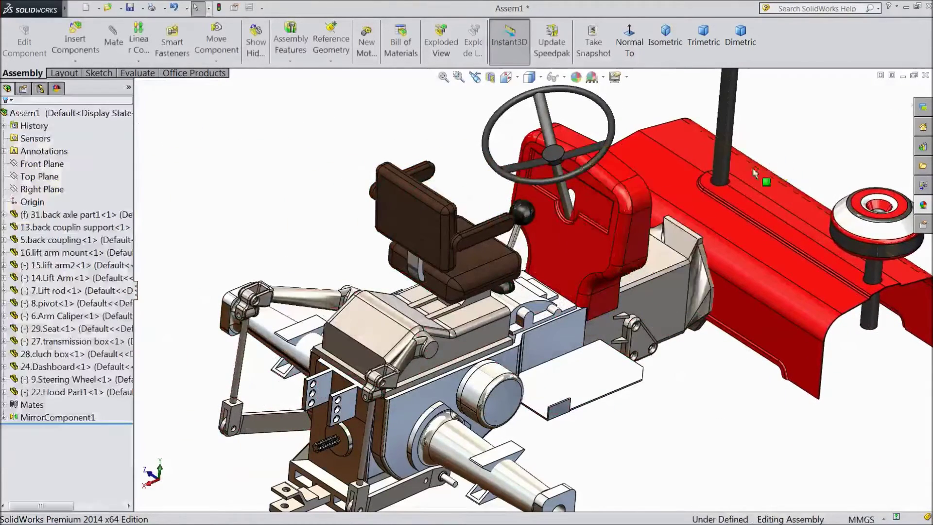
# - Insert 30.front grill behind the seat and zoom to fit the whole tractor
pyautogui.click(86, 41)
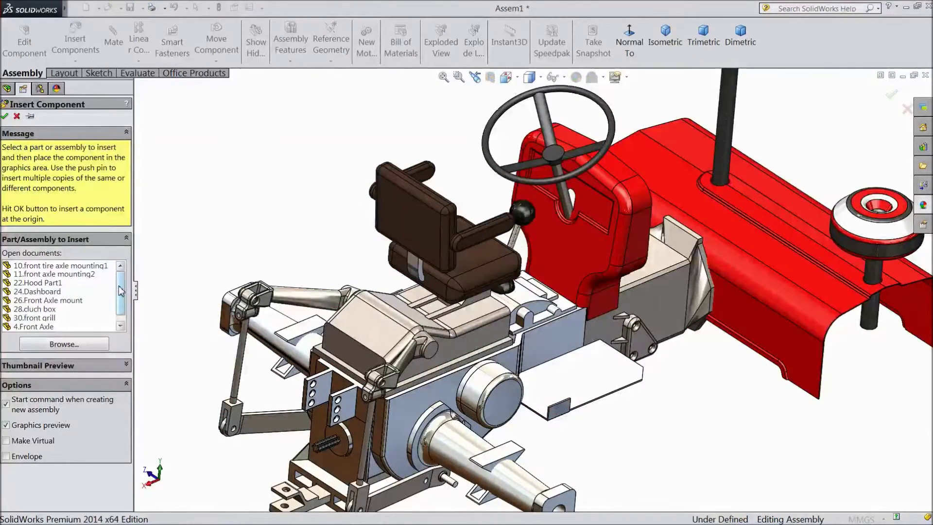
pyautogui.click(44, 317)
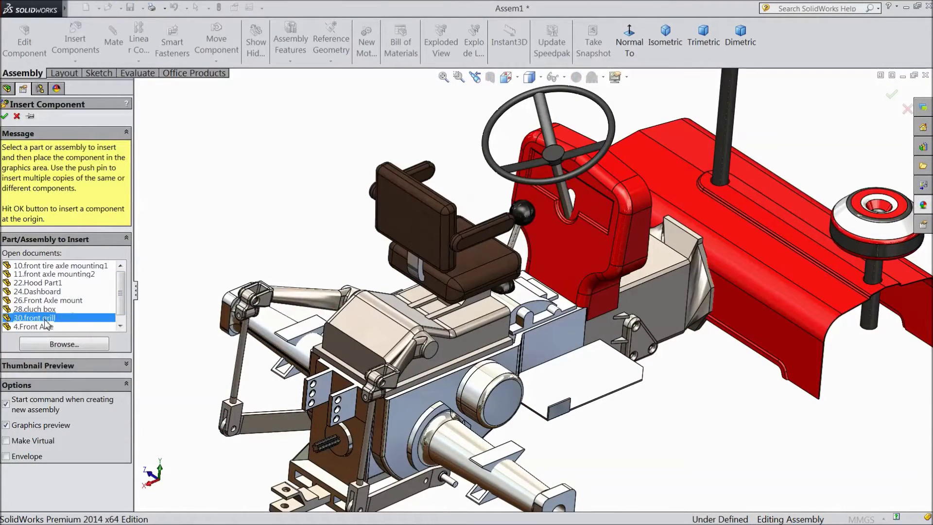
pyautogui.click(307, 171)
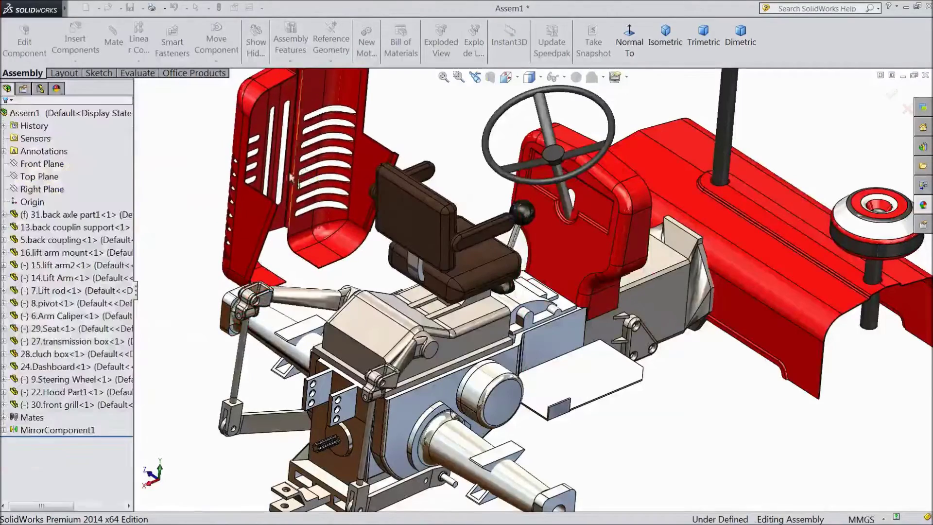
pyautogui.press('f')
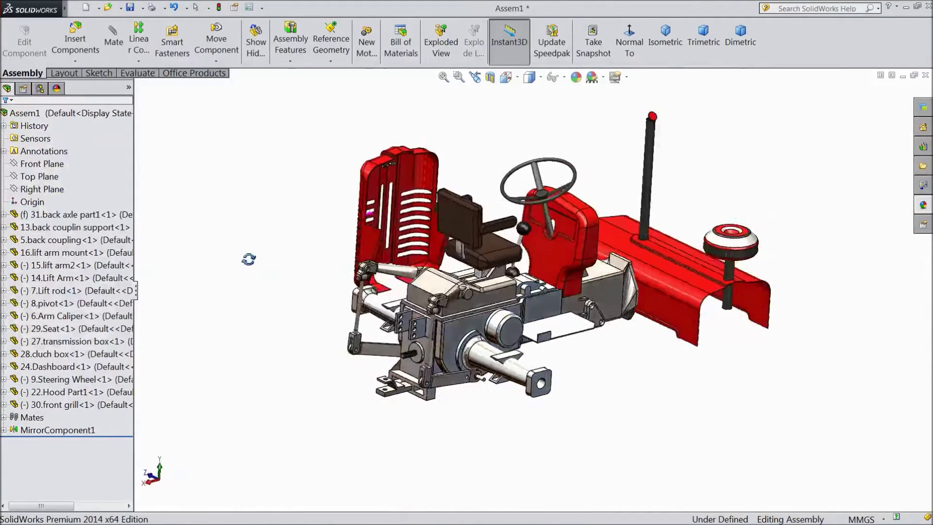
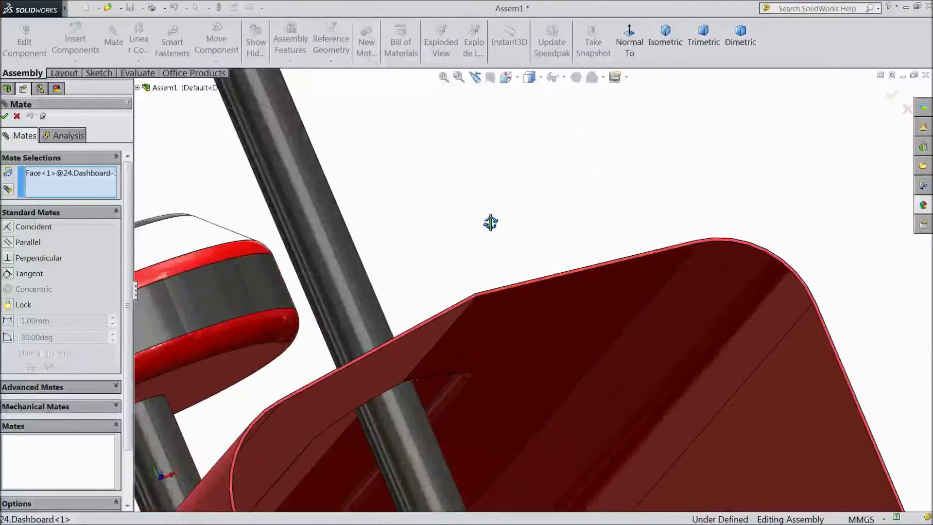
pyautogui.scroll(-3, 541, 293)
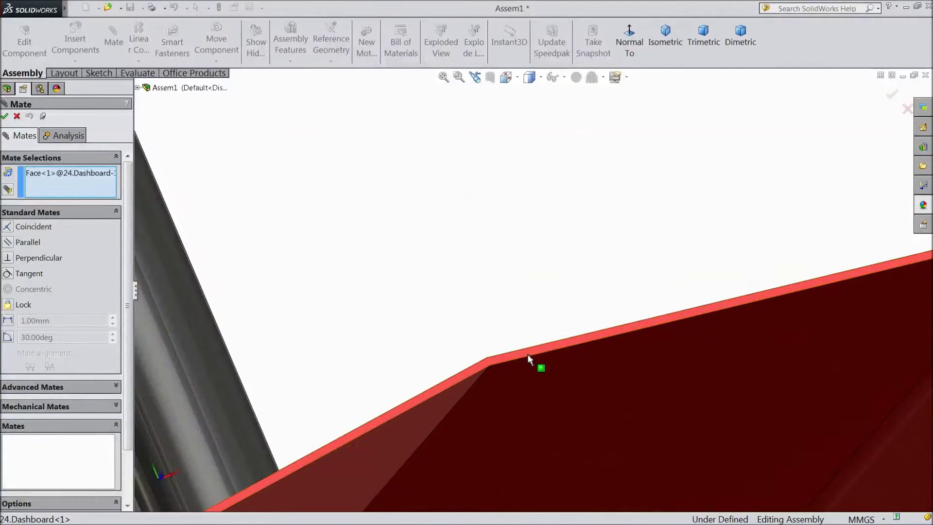
# - Make the hood face coincident with the dashboard face
pyautogui.click(527, 355)
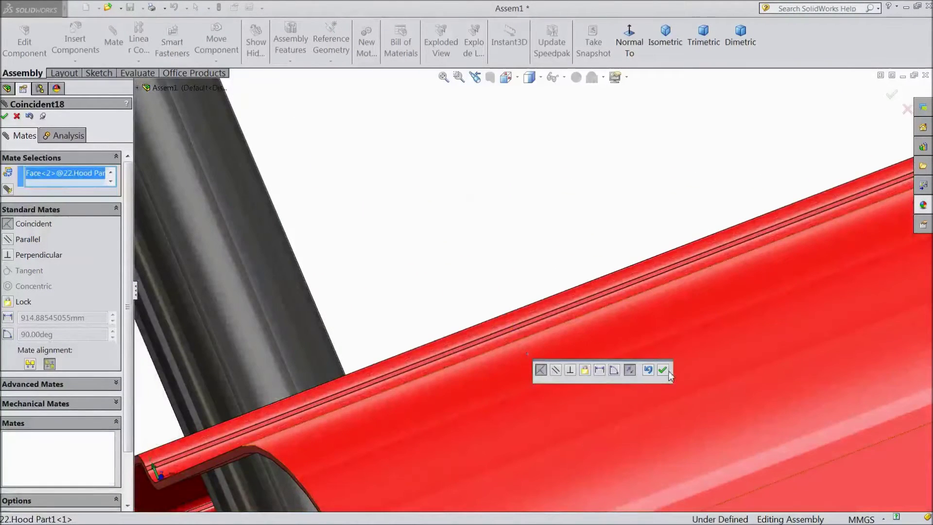
pyautogui.click(663, 370)
pyautogui.scroll(5, 587, 313)
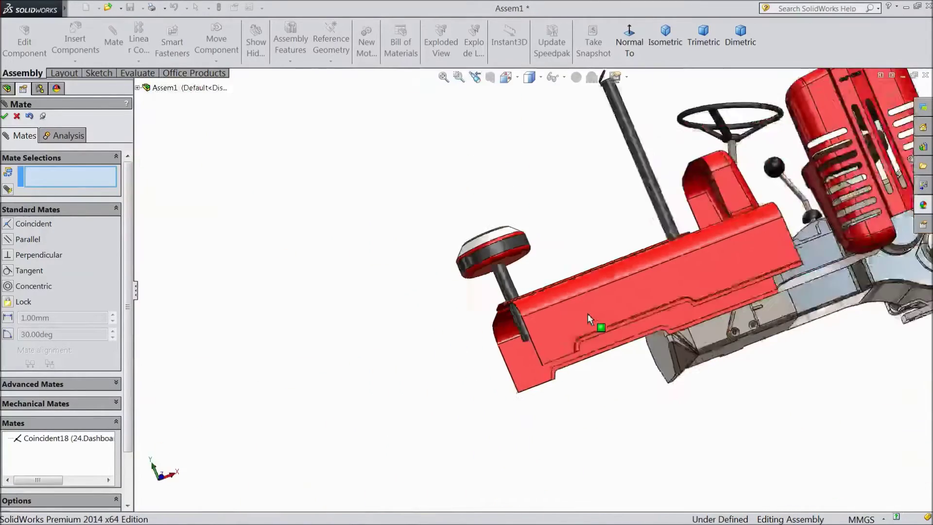
pyautogui.moveTo(443, 307); pyautogui.dragTo(521, 294, button='middle')
pyautogui.scroll(3, 387, 262)
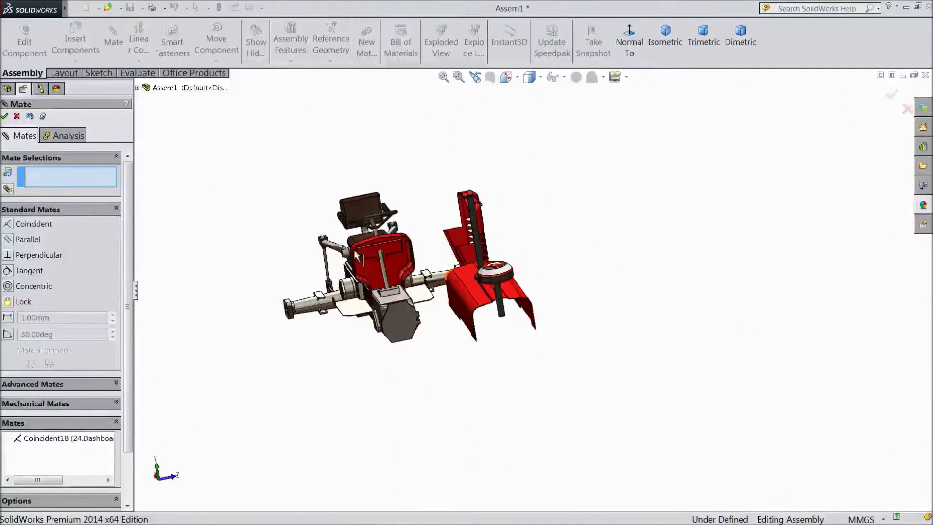
pyautogui.scroll(-3, 364, 254)
# - Drag the hood onto the dashboard and make their faces concentric
pyautogui.moveTo(558, 334); pyautogui.dragTo(366, 289)
pyautogui.moveTo(214, 269); pyautogui.dragTo(287, 290, button='middle')
pyautogui.scroll(2, 566, 304)
pyautogui.scroll(-6, 555, 286)
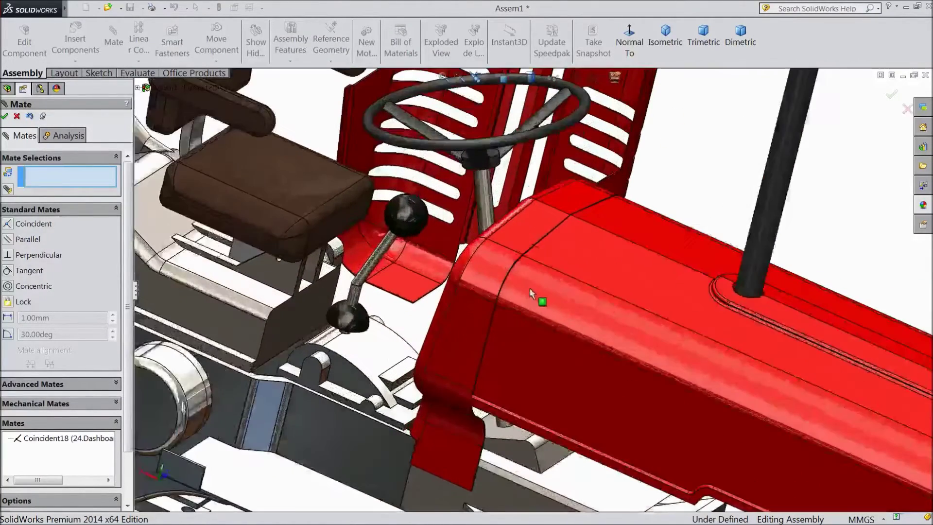
pyautogui.click(527, 289)
pyautogui.click(523, 286)
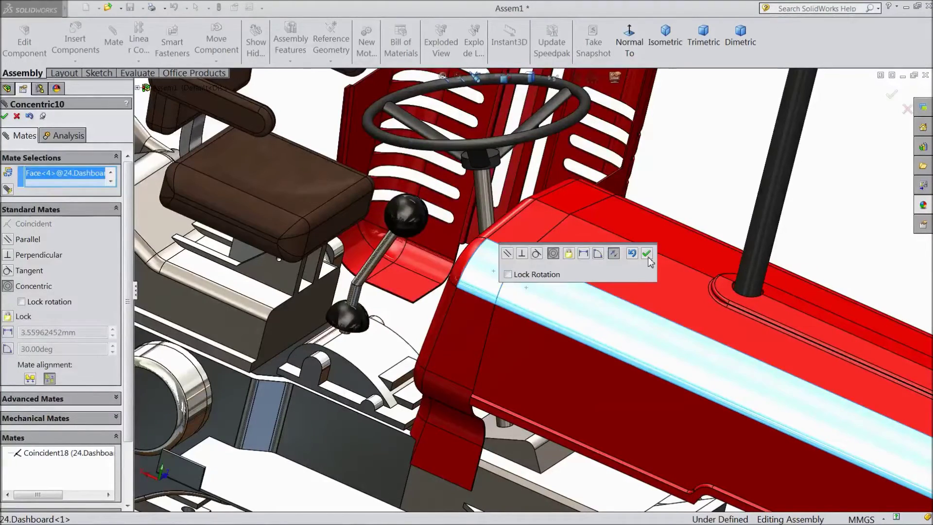
pyautogui.click(646, 254)
pyautogui.scroll(5, 625, 262)
pyautogui.moveTo(626, 274); pyautogui.dragTo(657, 218, button='middle')
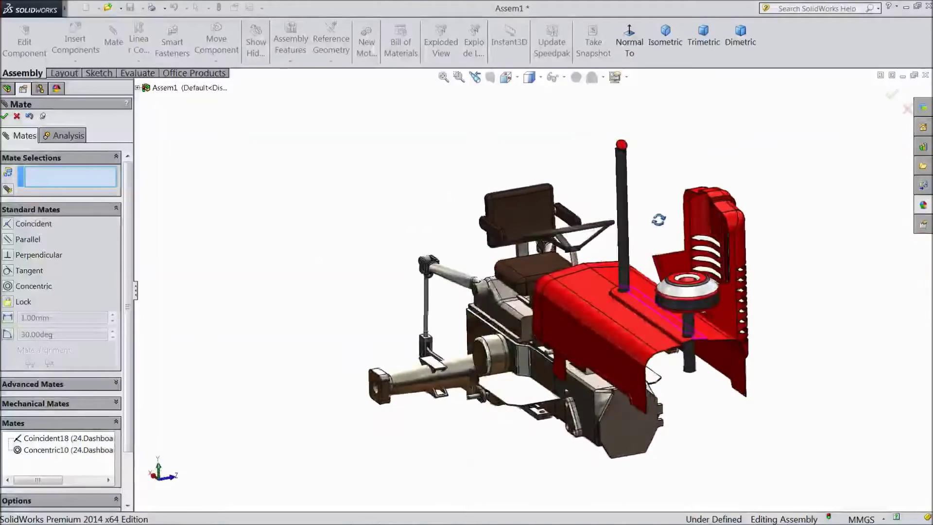
# - Make the hood's lower edge face coincident with a front grill face
pyautogui.scroll(-5, 713, 280)
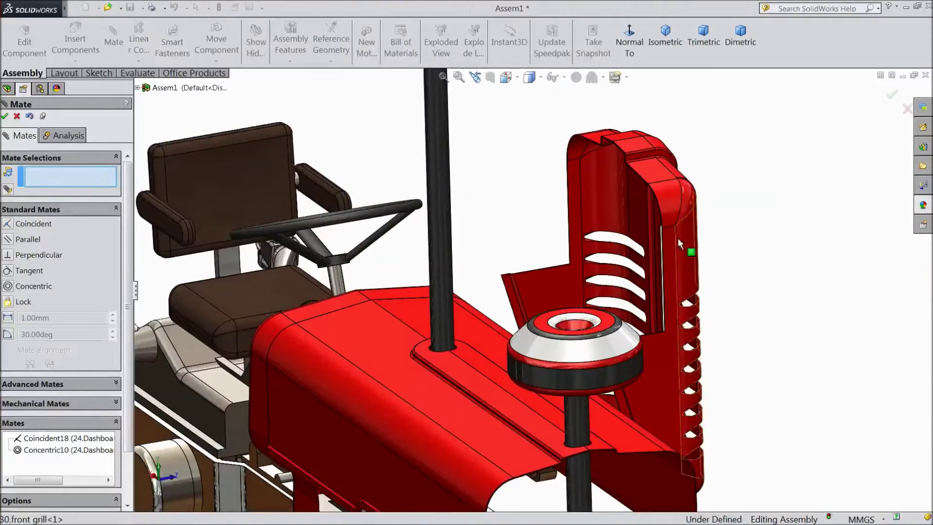
pyautogui.scroll(-2, 678, 237)
pyautogui.scroll(2, 597, 407)
pyautogui.scroll(-6, 587, 415)
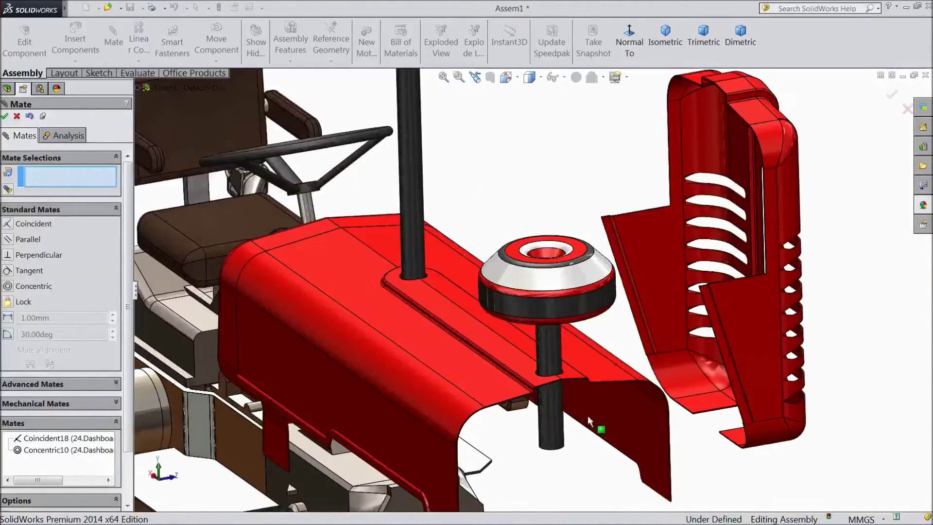
pyautogui.scroll(-4, 605, 392)
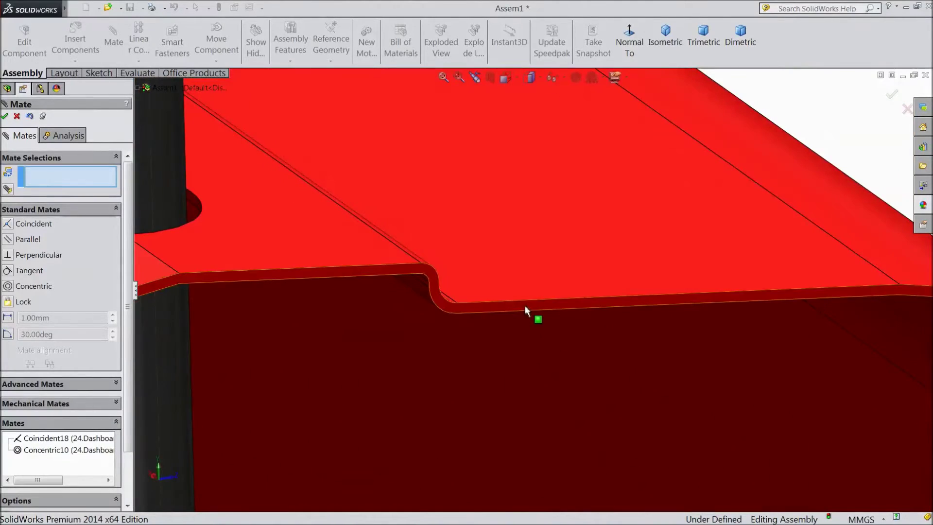
pyautogui.click(525, 309)
pyautogui.scroll(10, 523, 304)
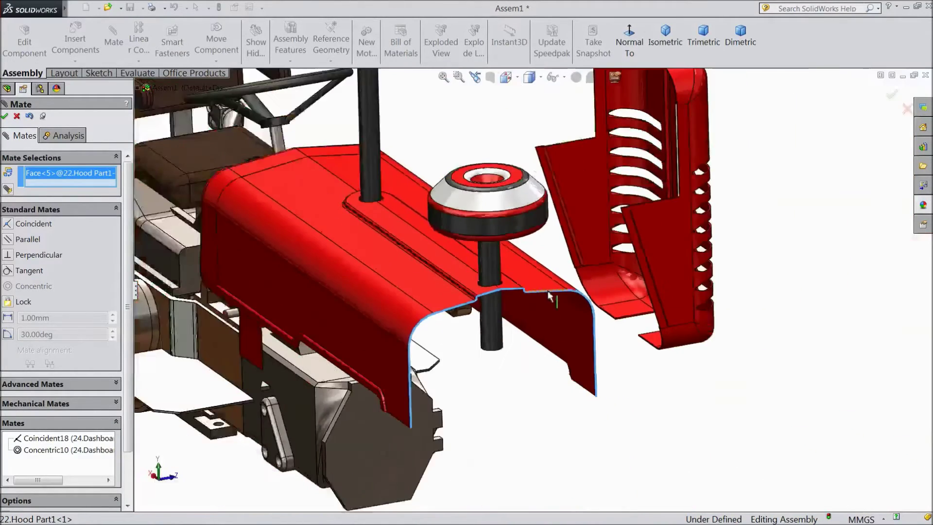
pyautogui.scroll(2, 633, 181)
pyautogui.scroll(-9, 602, 178)
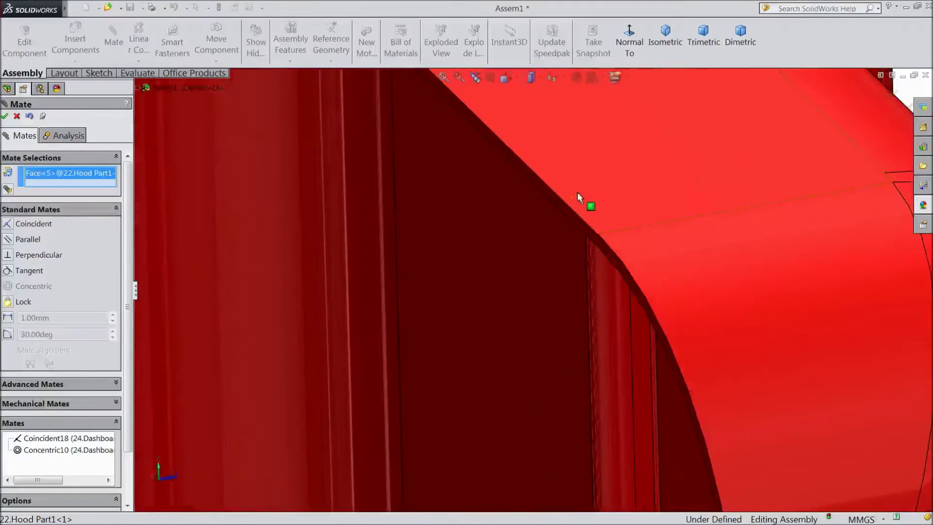
pyautogui.click(572, 215)
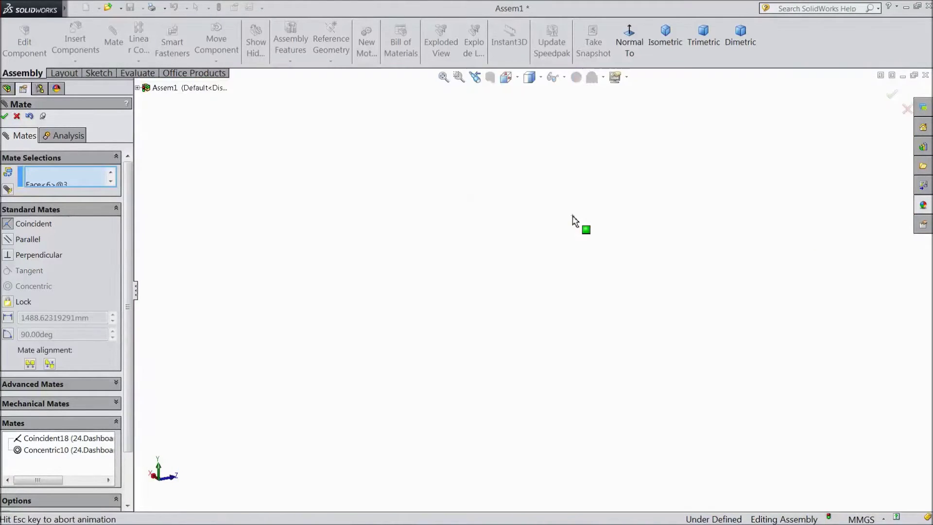
pyautogui.scroll(8, 558, 246)
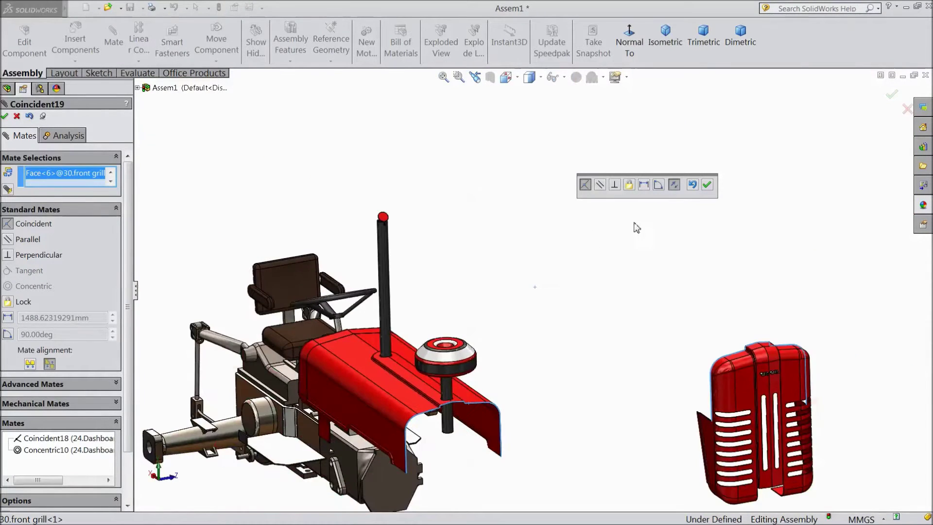
pyautogui.click(706, 185)
# - Drag the front grill onto the tractor's front
pyautogui.moveTo(705, 396); pyautogui.dragTo(436, 447)
pyautogui.scroll(3, 452, 437)
pyautogui.scroll(-2, 499, 389)
pyautogui.scroll(-8, 498, 389)
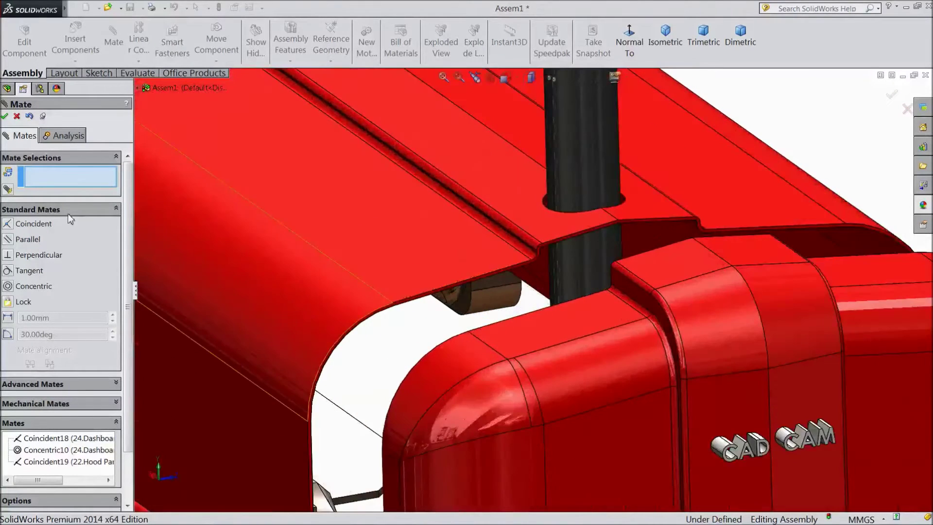
# - Choose a Width mate and select the two hood notch faces as width references
pyautogui.click(69, 210)
pyautogui.click(63, 221)
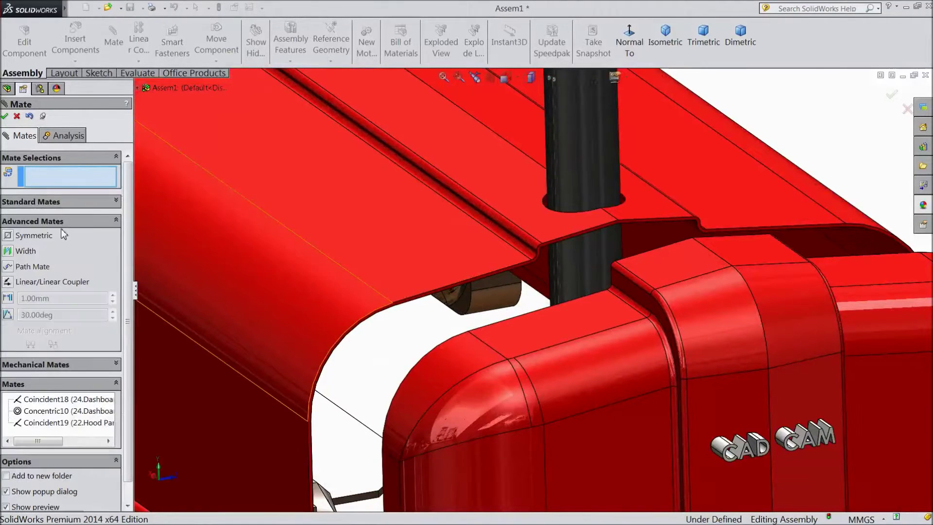
pyautogui.click(22, 255)
pyautogui.scroll(-2, 531, 253)
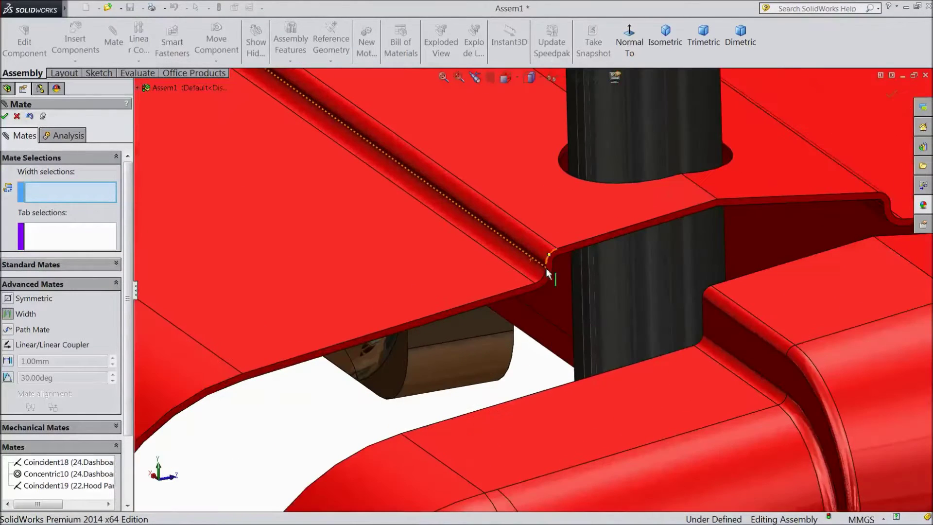
pyautogui.scroll(-4, 544, 269)
pyautogui.scroll(-1, 539, 276)
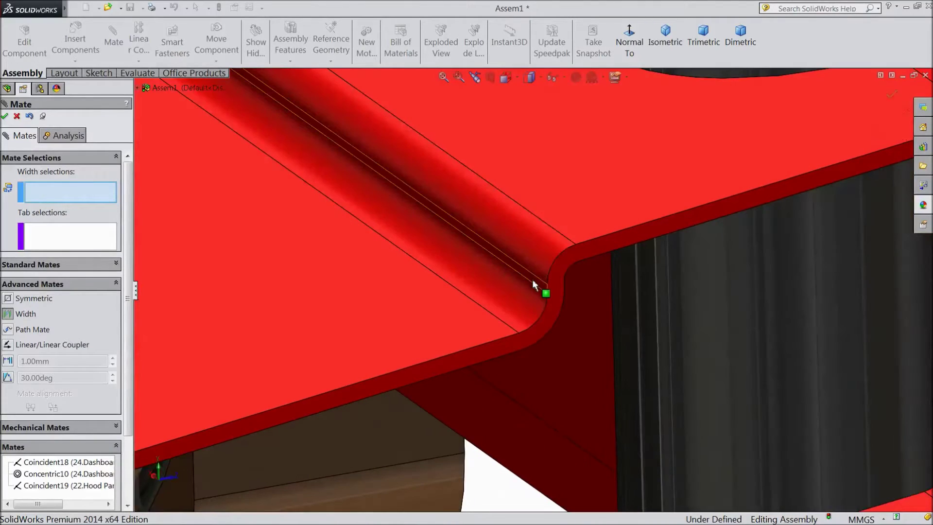
pyautogui.click(533, 280)
pyautogui.scroll(4, 533, 282)
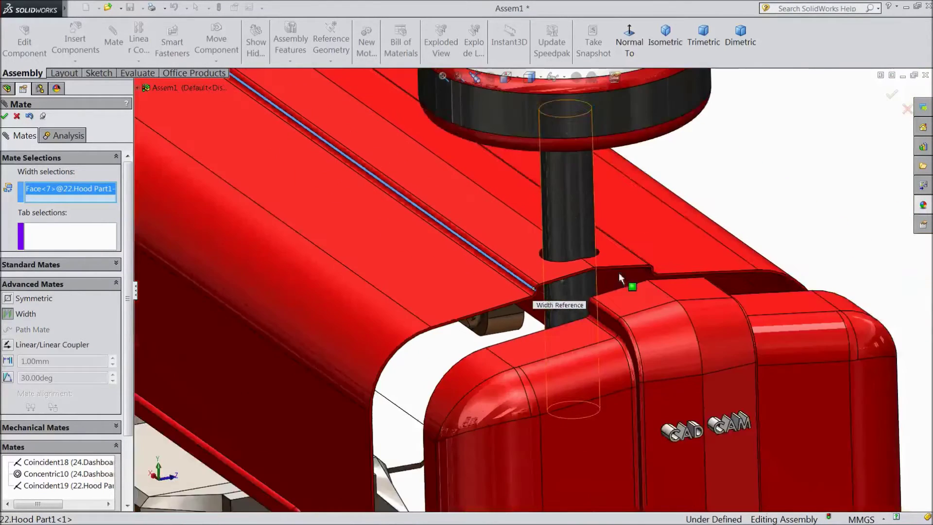
pyautogui.scroll(5, 619, 272)
pyautogui.rightClick(765, 242)
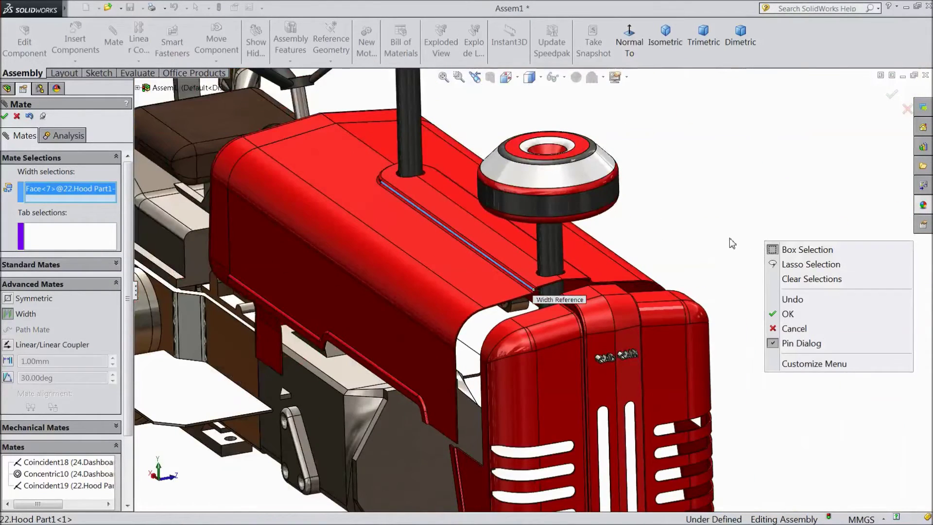
pyautogui.click(705, 230)
pyautogui.moveTo(727, 229); pyautogui.dragTo(674, 247, button='middle')
pyautogui.scroll(-10, 268, 313)
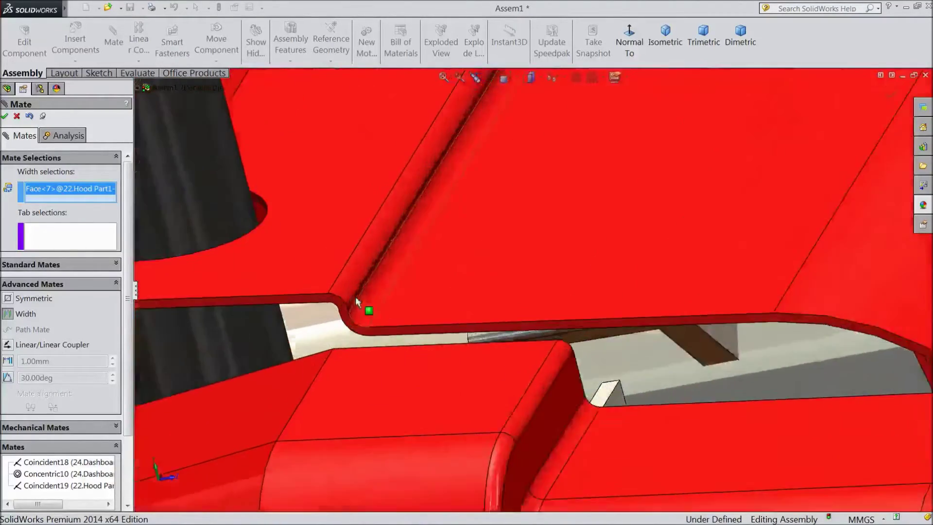
pyautogui.scroll(-2, 479, 291)
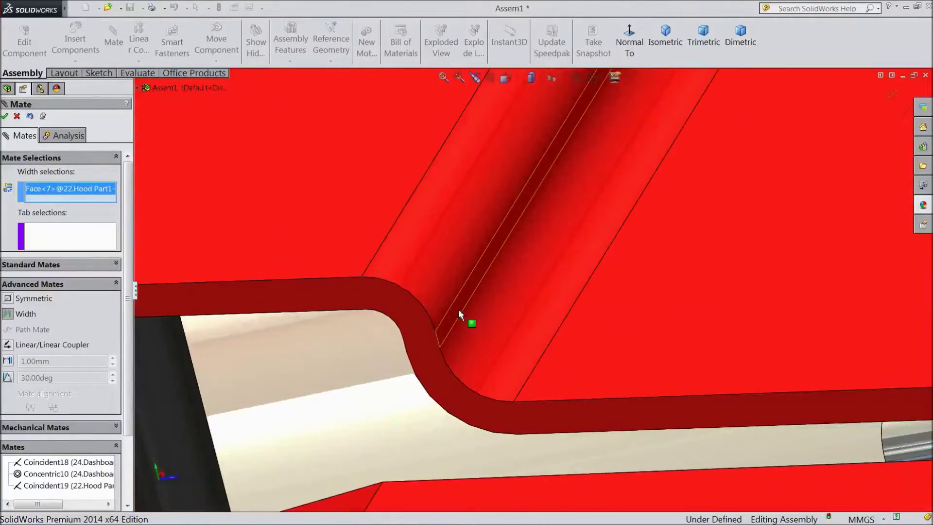
pyautogui.click(459, 309)
# - Add two front grill faces as tab references and accept Width8
pyautogui.scroll(6, 454, 313)
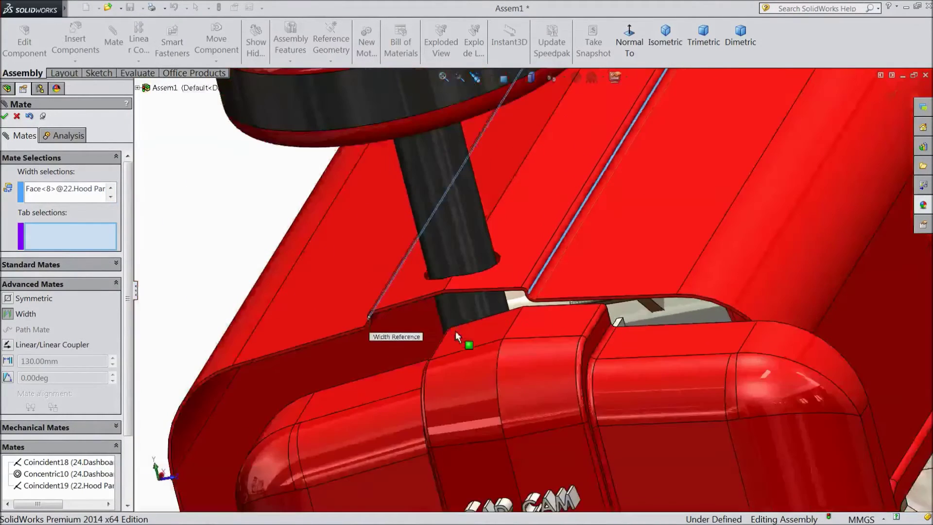
pyautogui.scroll(-3, 584, 328)
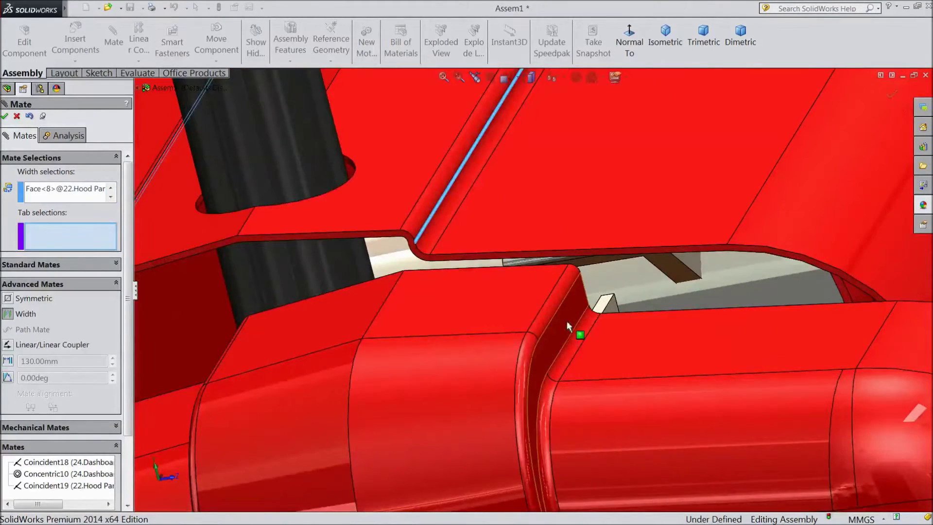
pyautogui.click(566, 320)
pyautogui.scroll(6, 563, 322)
pyautogui.moveTo(311, 312); pyautogui.dragTo(404, 301, button='middle')
pyautogui.scroll(-5, 461, 315)
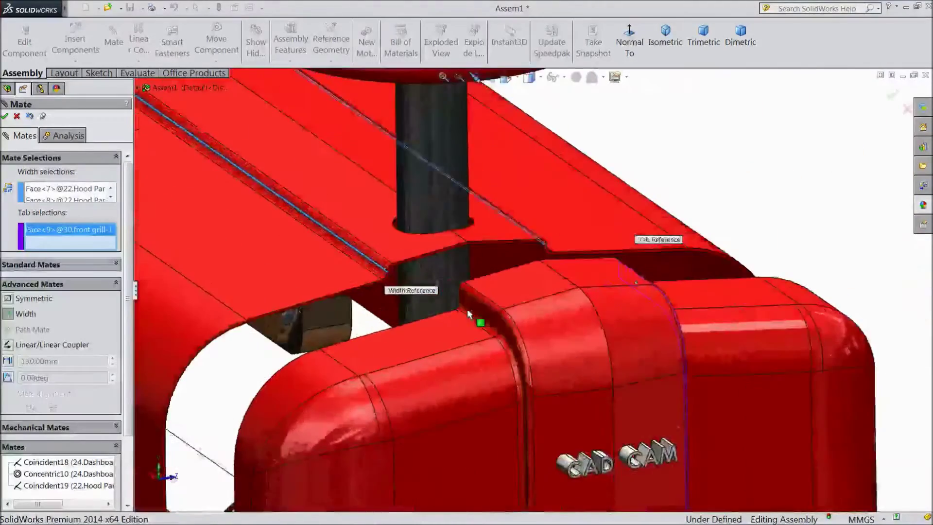
pyautogui.scroll(-2, 463, 313)
pyautogui.click(493, 306)
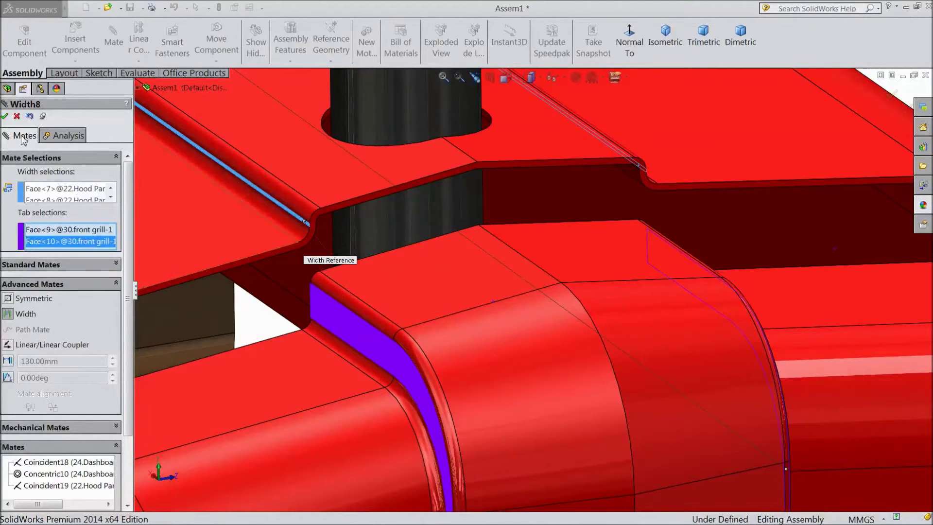
pyautogui.click(4, 117)
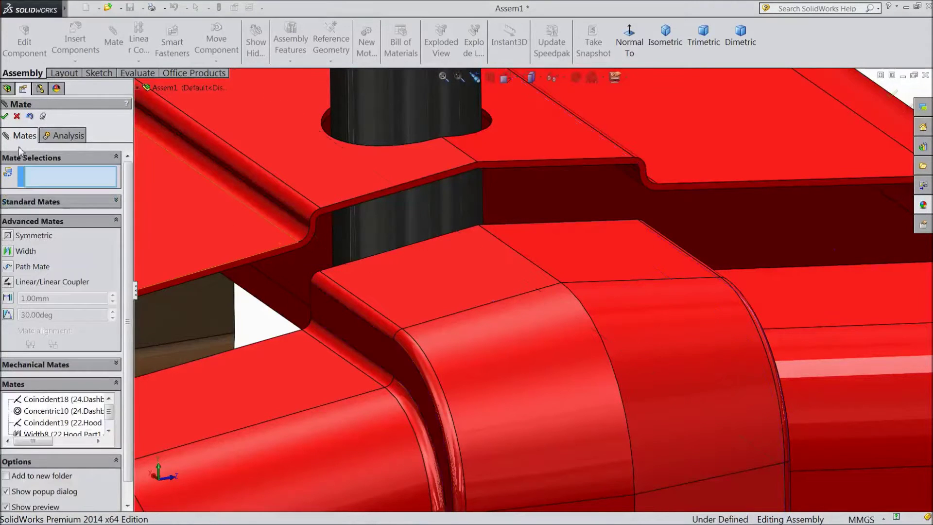
# - Pick a hood edge face and a grill edge face, then clear them when the mate fails
pyautogui.click(100, 227)
pyautogui.scroll(4, 244, 275)
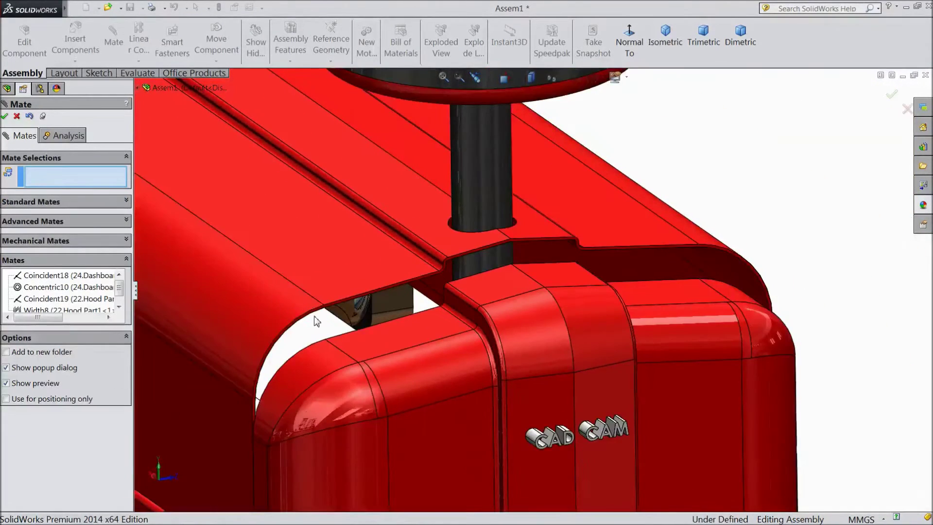
pyautogui.scroll(-5, 317, 321)
pyautogui.click(370, 310)
pyautogui.scroll(6, 368, 311)
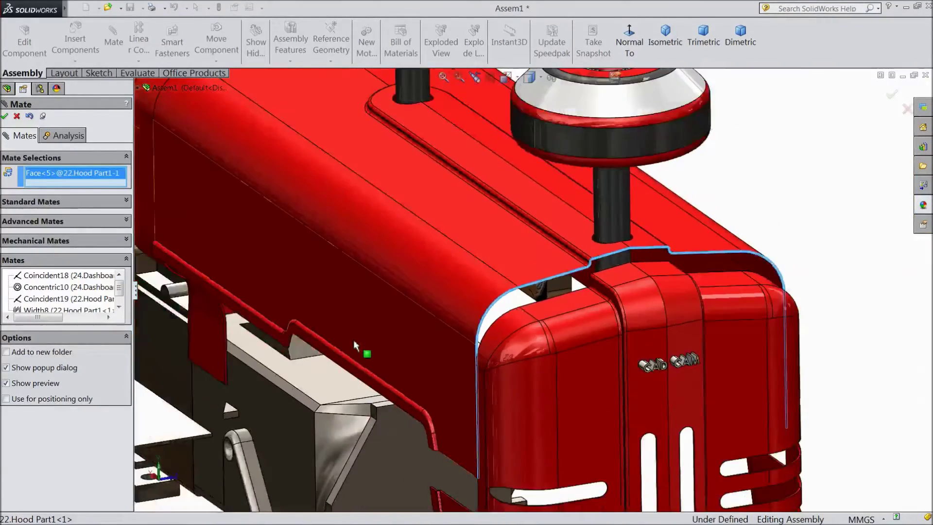
pyautogui.moveTo(354, 339); pyautogui.dragTo(464, 329, button='middle')
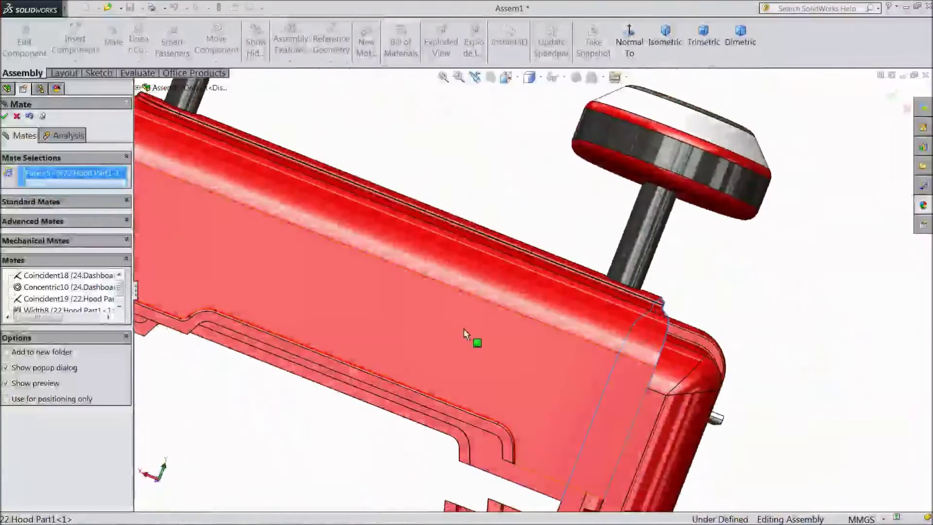
pyautogui.scroll(3, 546, 416)
pyautogui.scroll(-6, 558, 435)
pyautogui.moveTo(590, 369); pyautogui.dragTo(660, 374, button='middle')
pyautogui.scroll(-5, 612, 330)
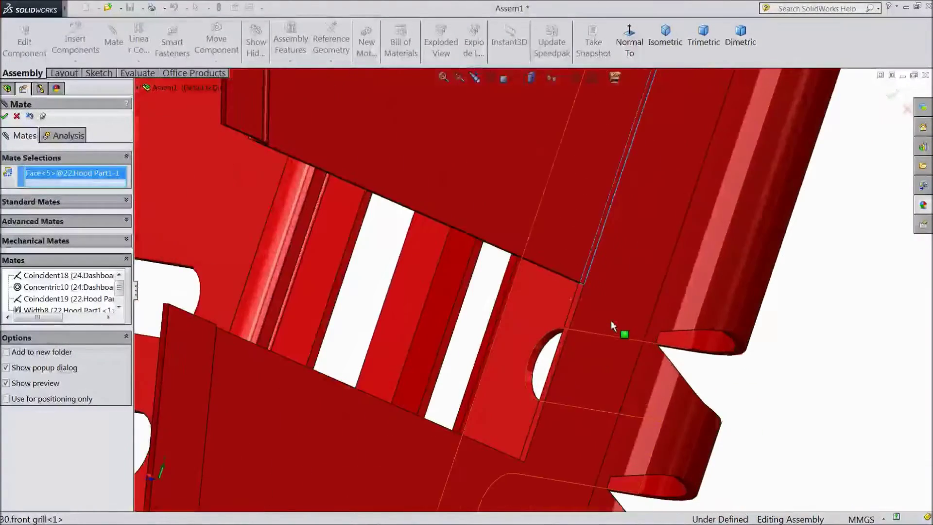
pyautogui.click(574, 308)
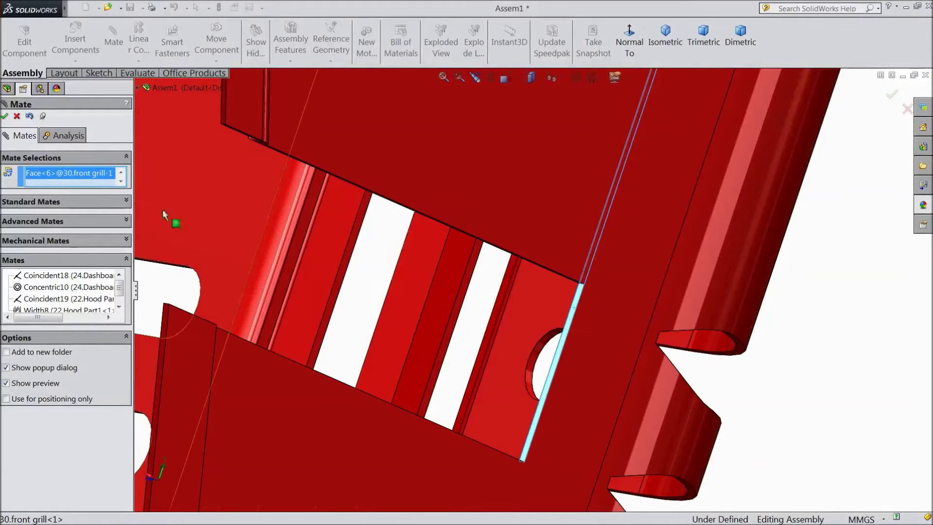
pyautogui.click(5, 115)
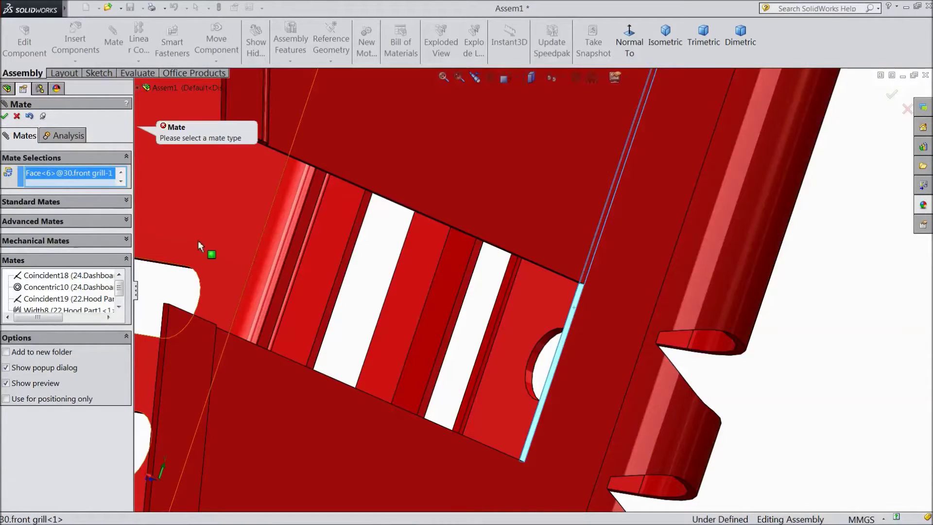
pyautogui.rightClick(81, 179)
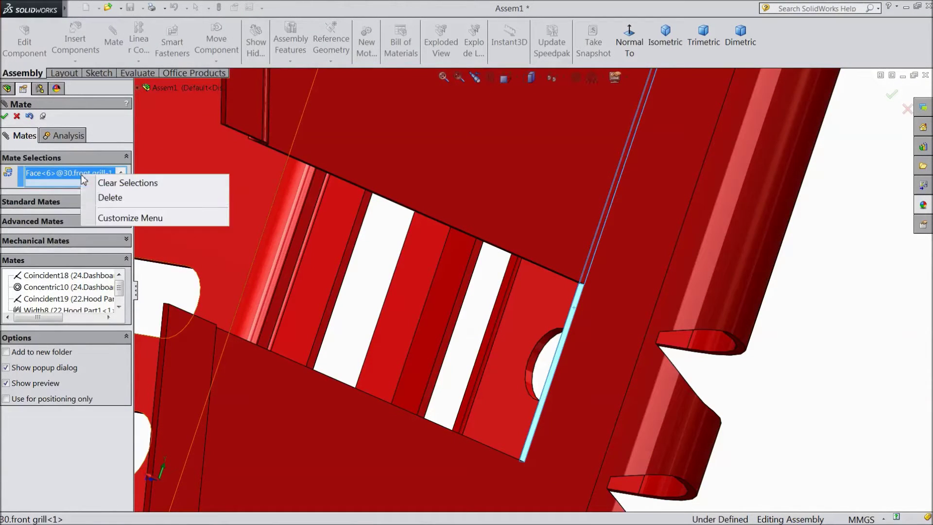
pyautogui.click(112, 184)
# - Make the hood's top face concentric with the matching front grill face
pyautogui.scroll(5, 465, 287)
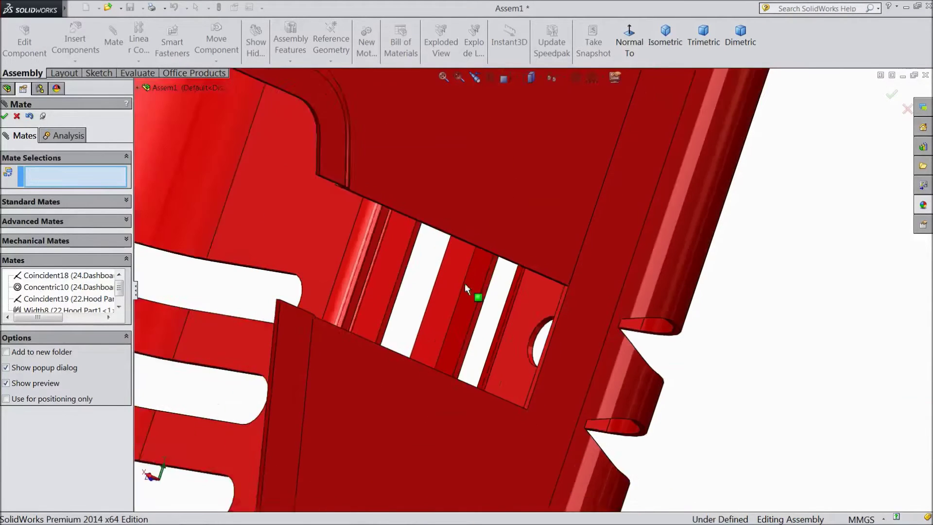
pyautogui.scroll(2, 465, 301)
pyautogui.rightClick(627, 246)
pyautogui.moveTo(661, 194); pyautogui.dragTo(477, 138, button='middle')
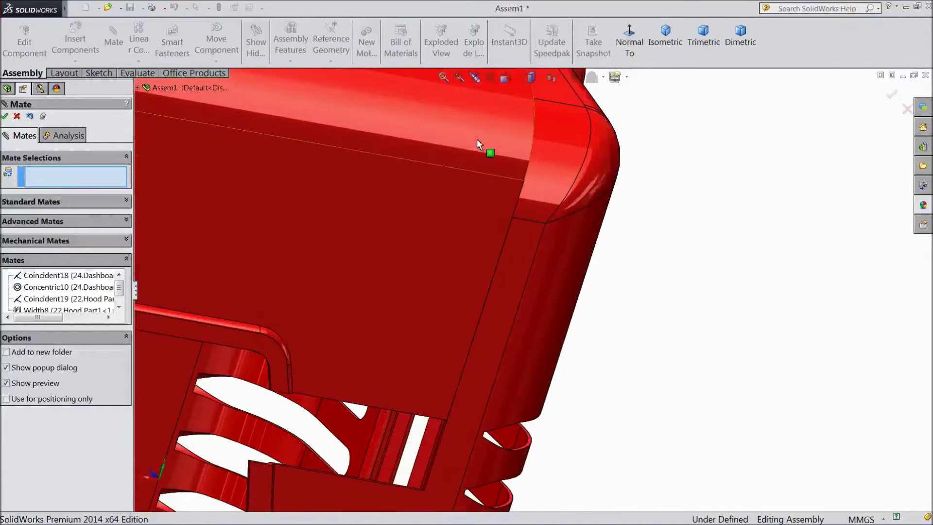
pyautogui.click(478, 141)
pyautogui.click(556, 147)
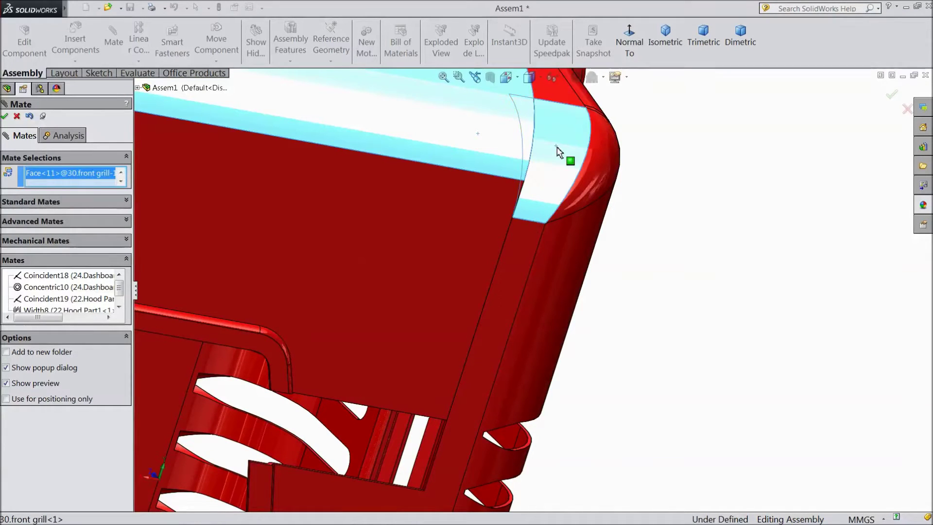
pyautogui.click(93, 203)
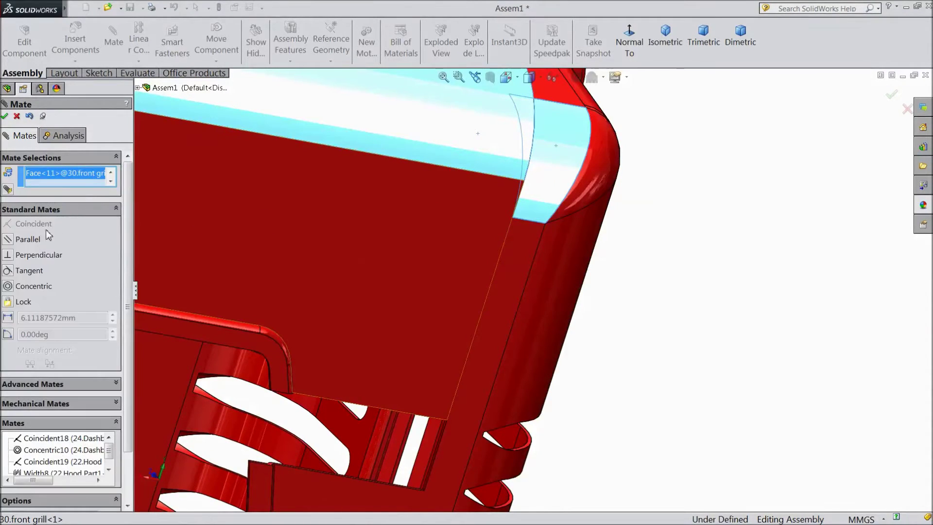
pyautogui.click(7, 287)
pyautogui.click(223, 267)
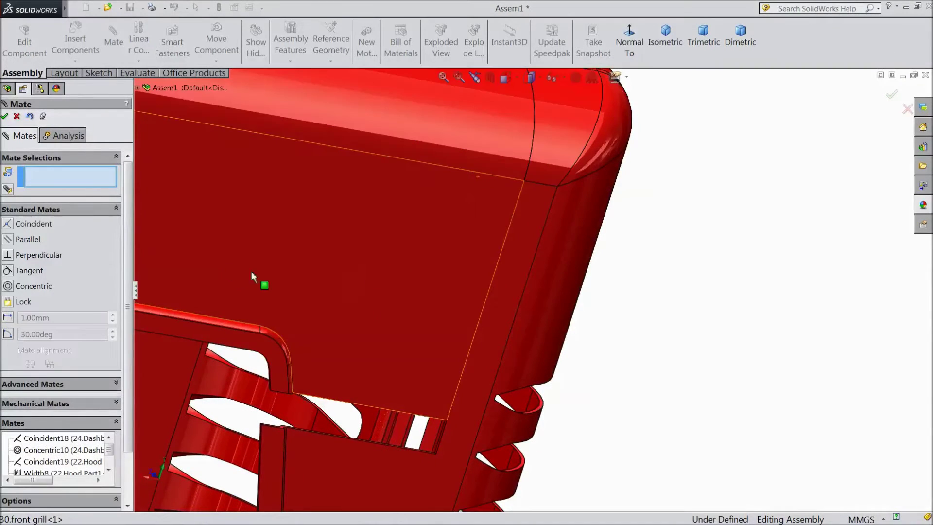
# - Close the mate tool, leaving the assembly Fully Defined
pyautogui.scroll(10, 520, 313)
pyautogui.moveTo(584, 283); pyautogui.dragTo(536, 281, button='middle')
pyautogui.scroll(3, 536, 280)
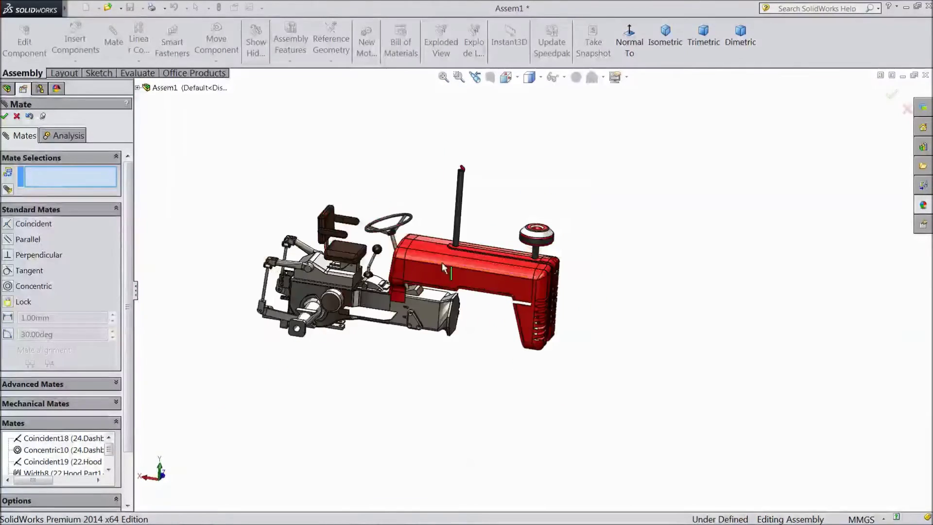
pyautogui.scroll(-5, 419, 272)
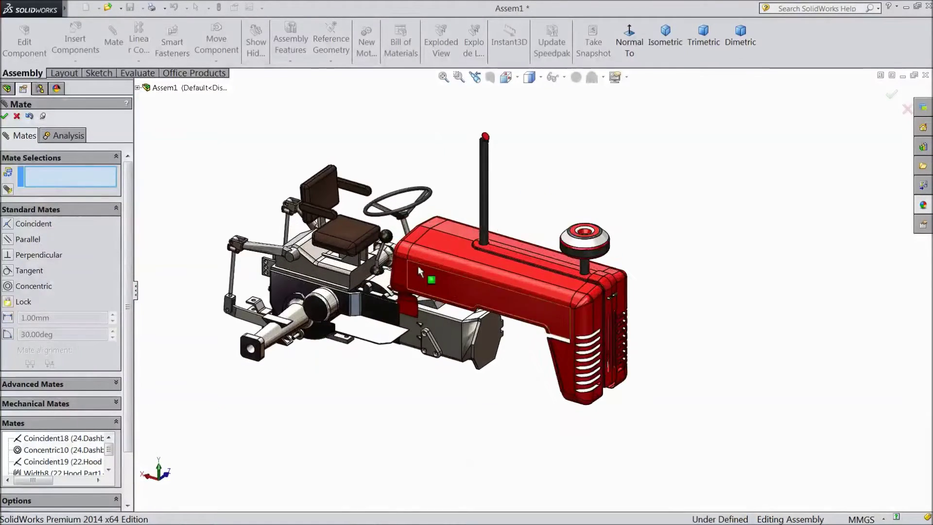
pyautogui.click(4, 116)
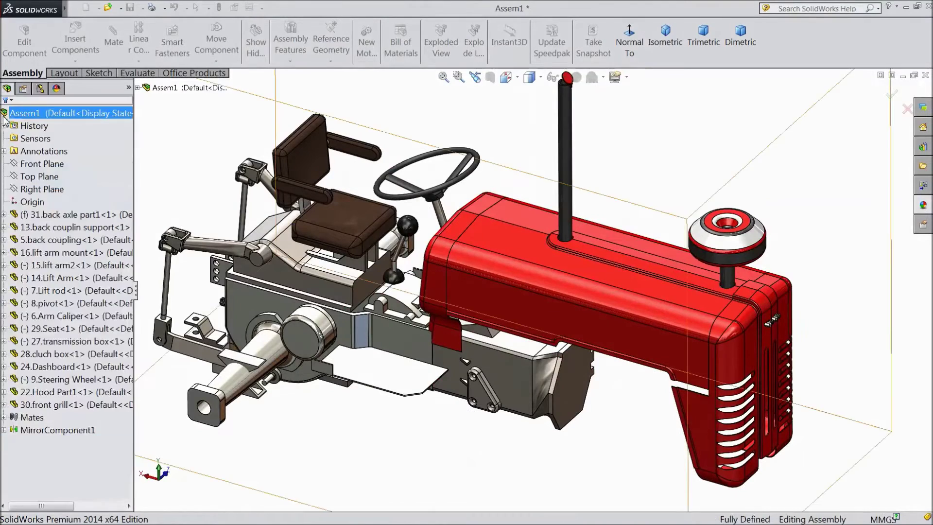
# - Insert the front tire axle mounting and front axle mounting2 below the tractor
pyautogui.click(76, 43)
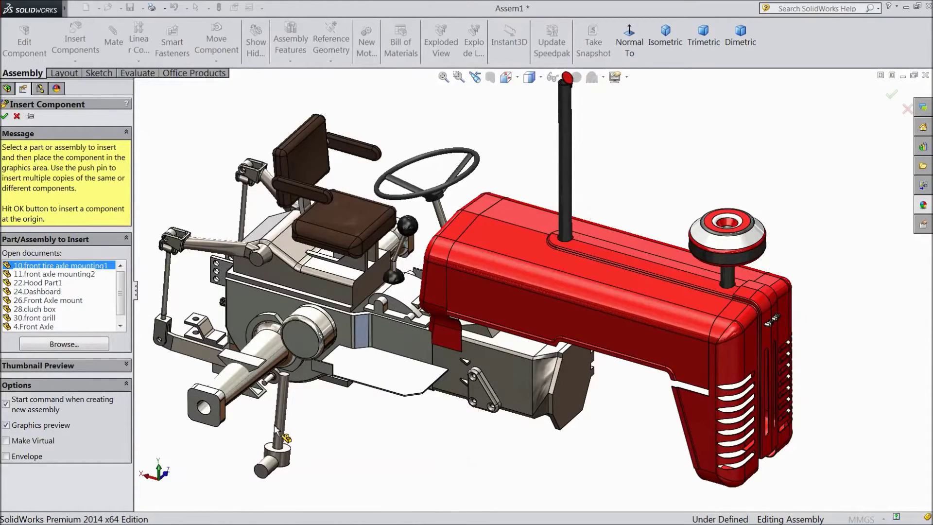
pyautogui.click(275, 430)
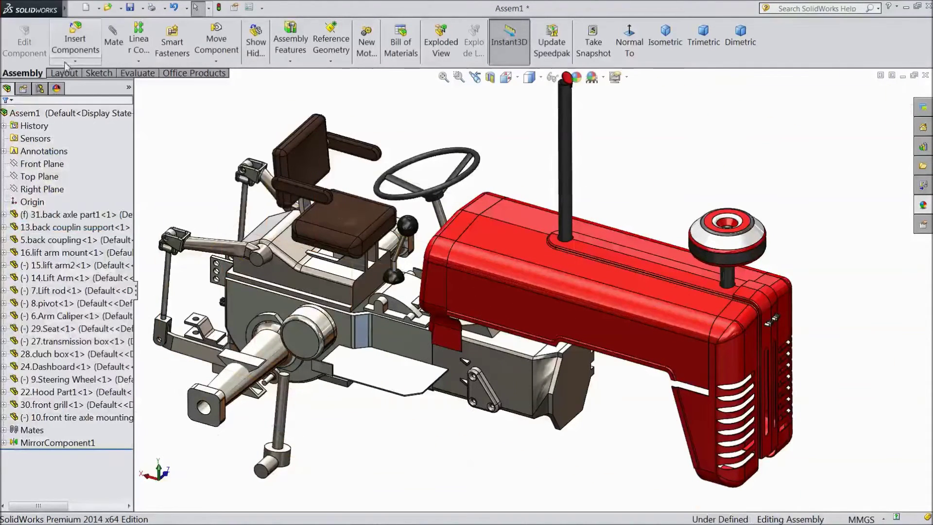
pyautogui.click(79, 50)
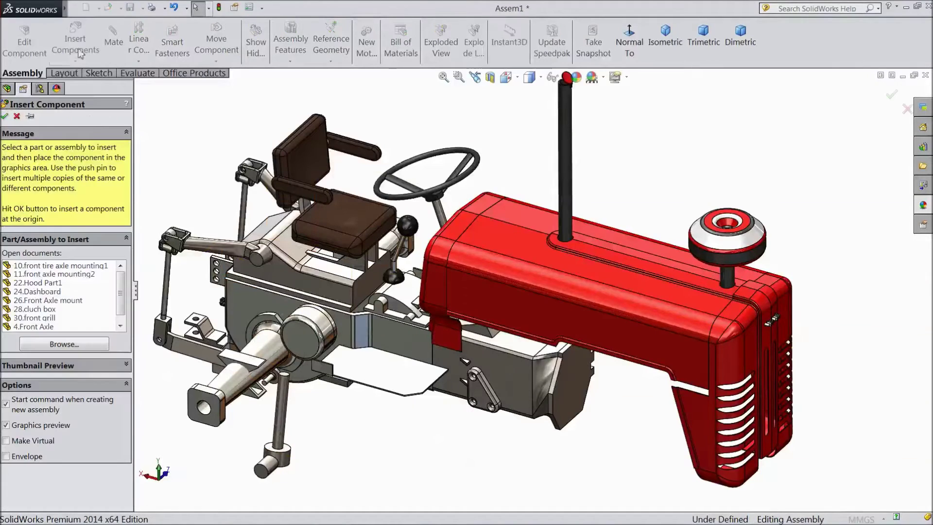
pyautogui.click(62, 275)
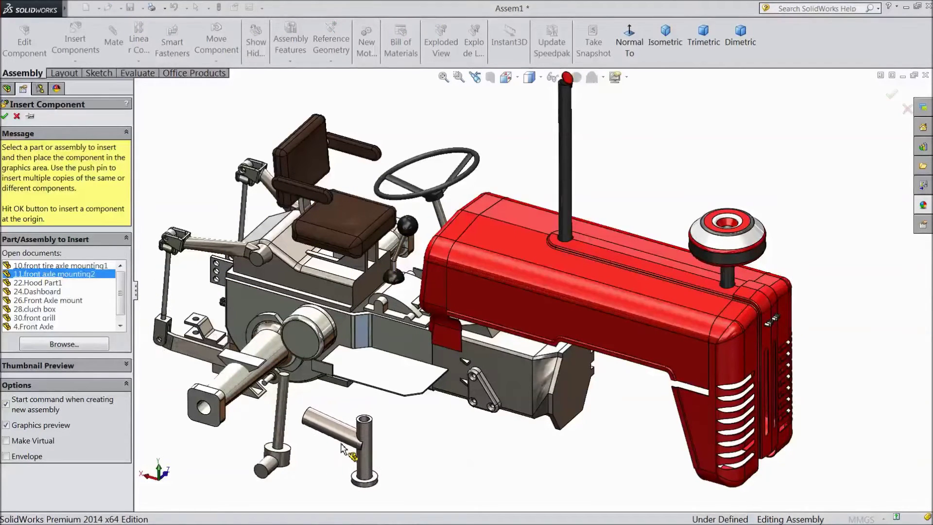
pyautogui.click(342, 450)
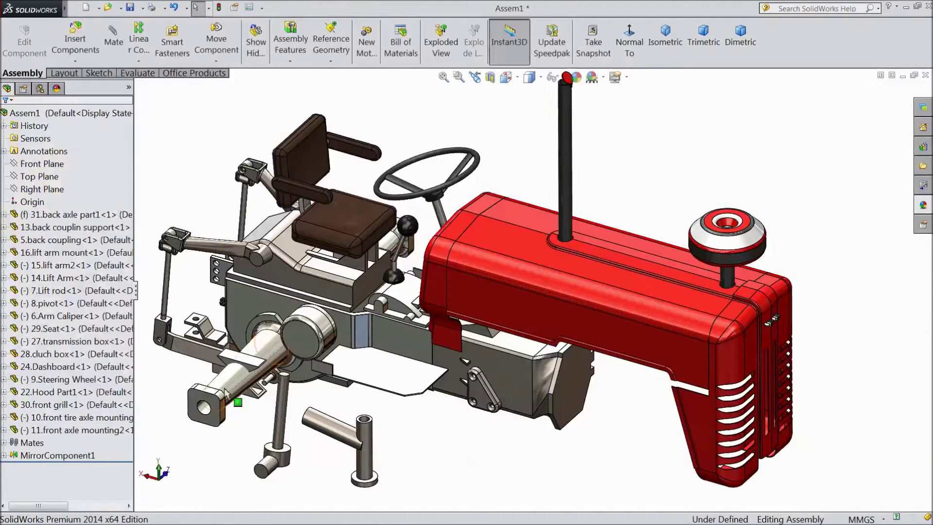
# - Insert the Front Axle mount and the Front Axle near the other front parts
pyautogui.click(80, 43)
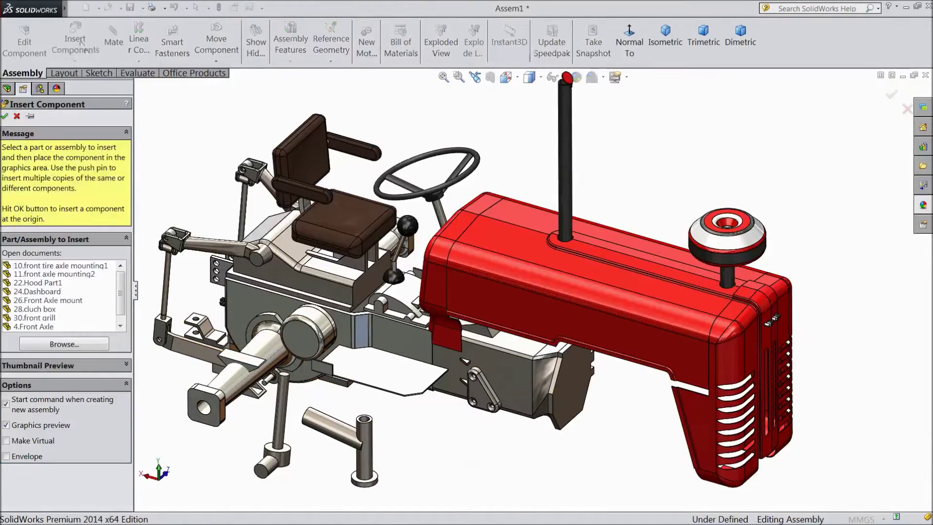
pyautogui.click(58, 302)
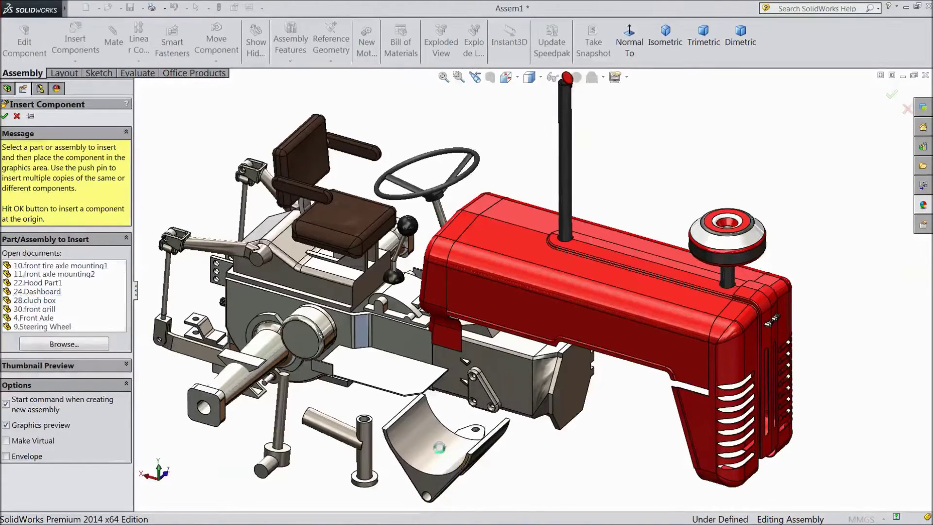
pyautogui.click(441, 451)
pyautogui.click(89, 38)
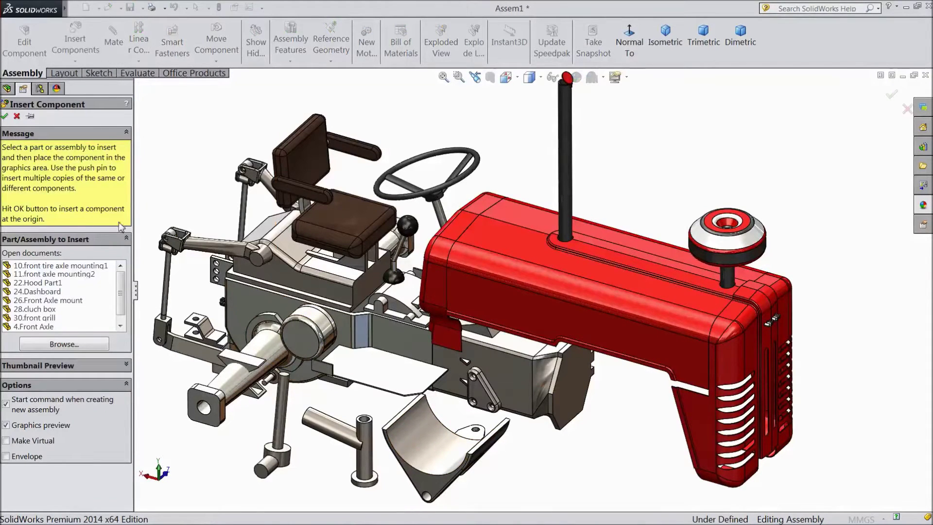
pyautogui.moveTo(122, 292); pyautogui.dragTo(121, 298)
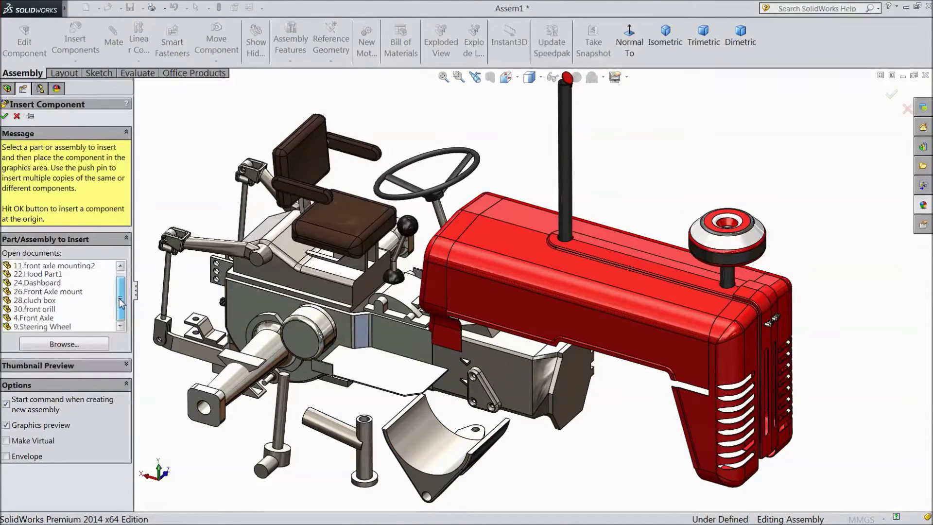
pyautogui.click(38, 319)
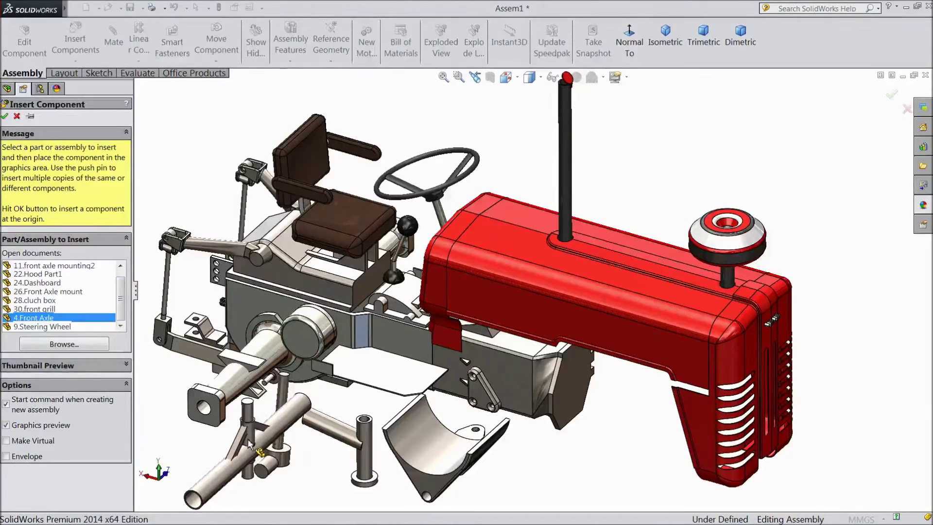
pyautogui.click(250, 442)
pyautogui.scroll(-3, 239, 308)
pyautogui.moveTo(239, 308); pyautogui.dragTo(440, 430, button='middle')
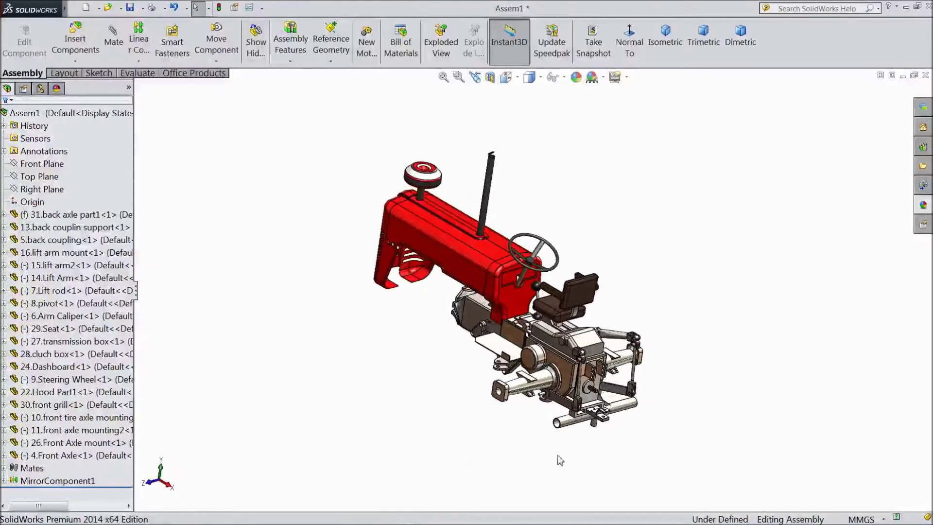
# - Reposition the Front Axle and drag the Front Axle mount beneath the red hood
pyautogui.scroll(-3, 585, 423)
pyautogui.moveTo(559, 405); pyautogui.dragTo(444, 418)
pyautogui.moveTo(445, 418); pyautogui.dragTo(208, 325, button='middle')
pyautogui.scroll(3, 558, 296)
pyautogui.moveTo(557, 295); pyautogui.dragTo(650, 280, button='middle')
pyautogui.scroll(-5, 565, 335)
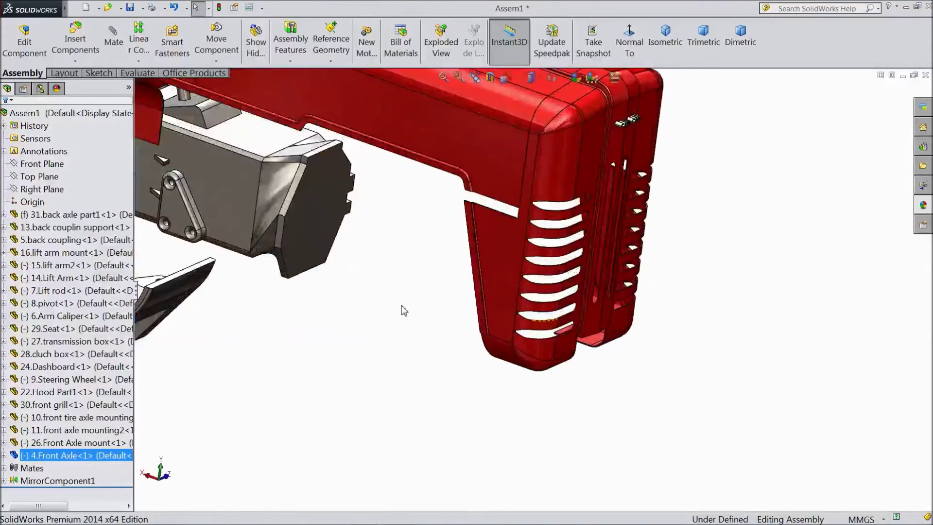
pyautogui.scroll(2, 403, 309)
pyautogui.moveTo(229, 303); pyautogui.dragTo(653, 369)
pyautogui.moveTo(677, 272)
pyautogui.mouseDown(button='middle')
pyautogui.moveTo(666, 264)
pyautogui.moveTo(687, 285)
pyautogui.moveTo(695, 278)
pyautogui.moveTo(681, 277)
pyautogui.mouseUp(button='middle')
pyautogui.scroll(-3, 889, 312)
pyautogui.rightClick(888, 309)
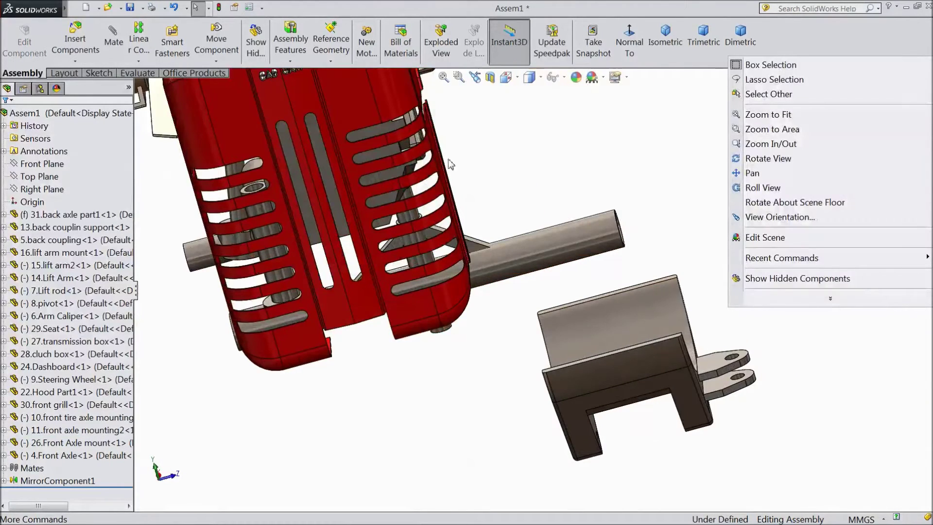
pyautogui.click(451, 164)
# - Start a Width mate using the Front Axle mount's two lug faces as width references
pyautogui.click(115, 42)
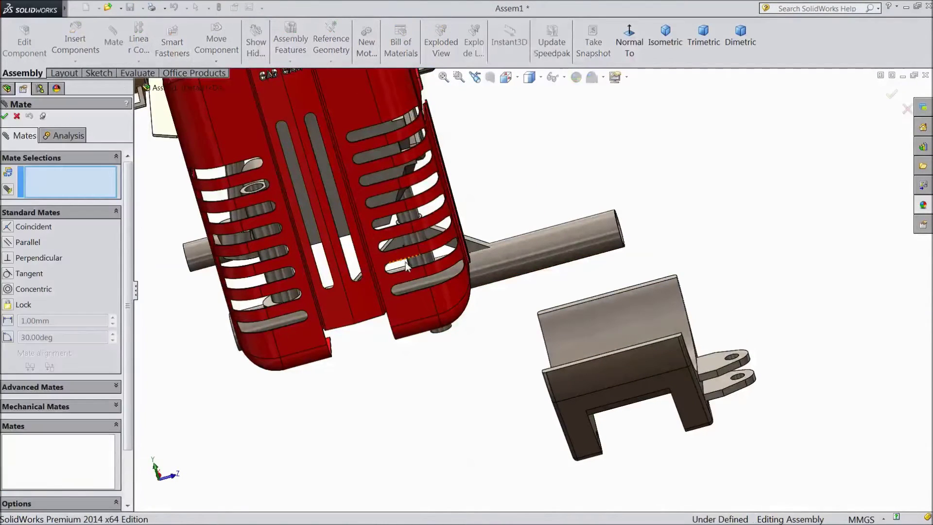
pyautogui.click(60, 213)
pyautogui.click(41, 229)
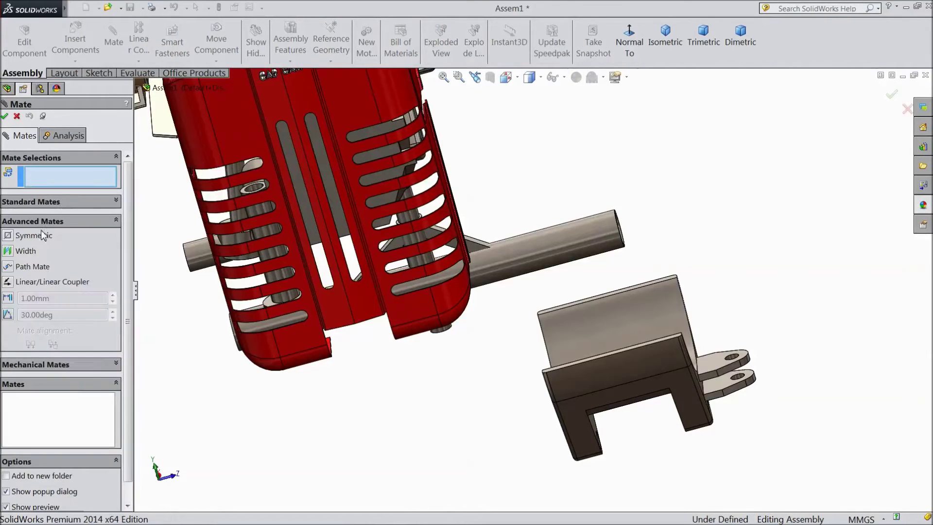
pyautogui.click(18, 253)
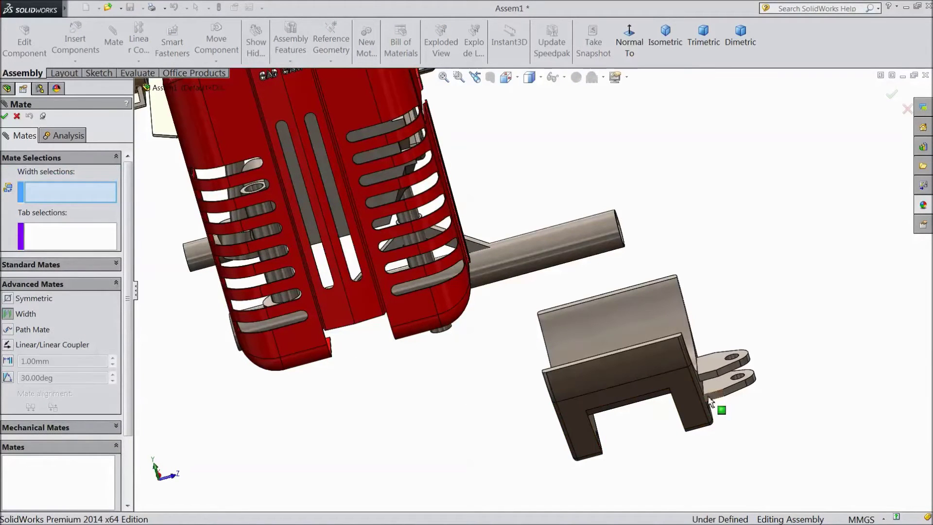
pyautogui.click(707, 381)
pyautogui.moveTo(708, 380); pyautogui.dragTo(580, 357, button='middle')
pyautogui.scroll(-6, 265, 468)
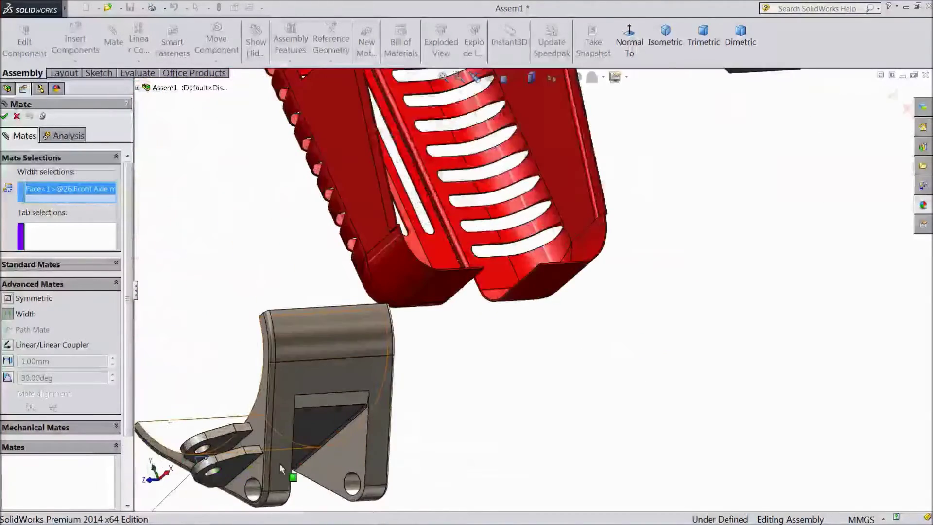
pyautogui.click(284, 383)
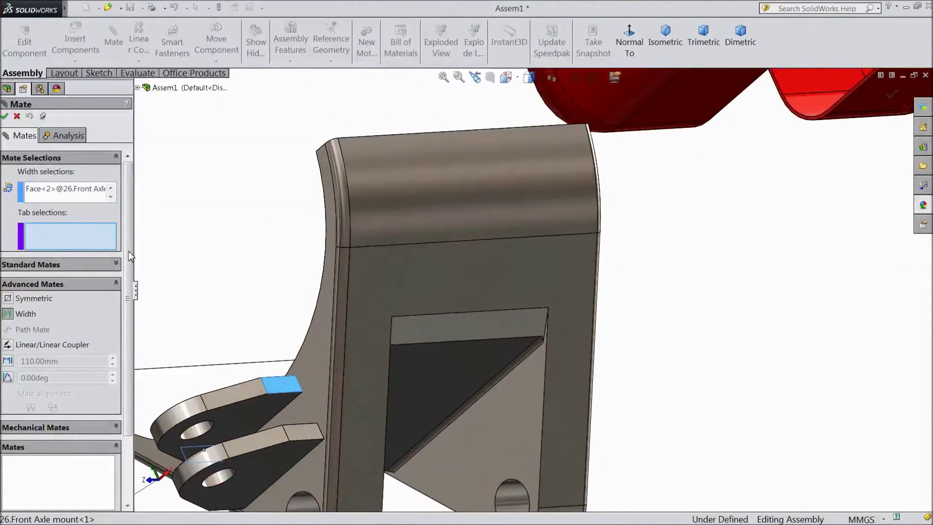
pyautogui.press('z')
# - Add two front grill faces as tab references and accept Width9
pyautogui.scroll(1, 272, 264)
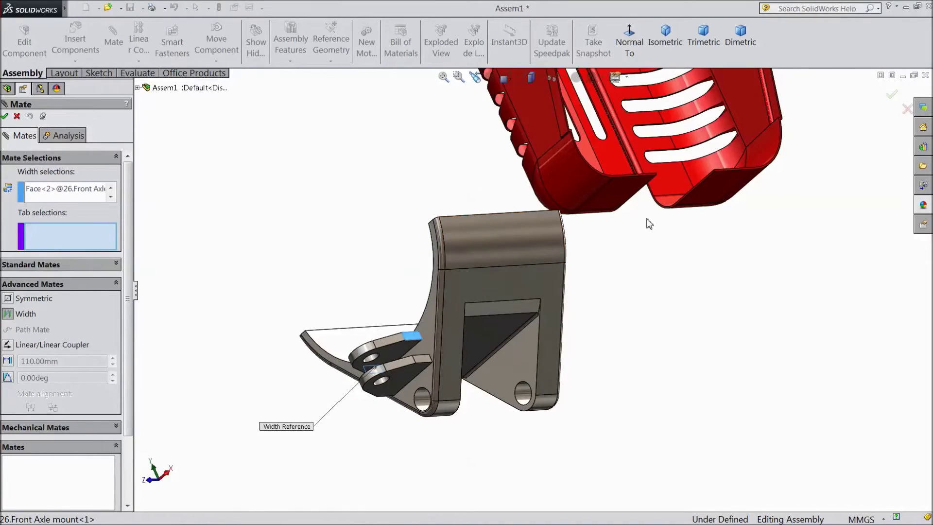
pyautogui.scroll(-10, 651, 230)
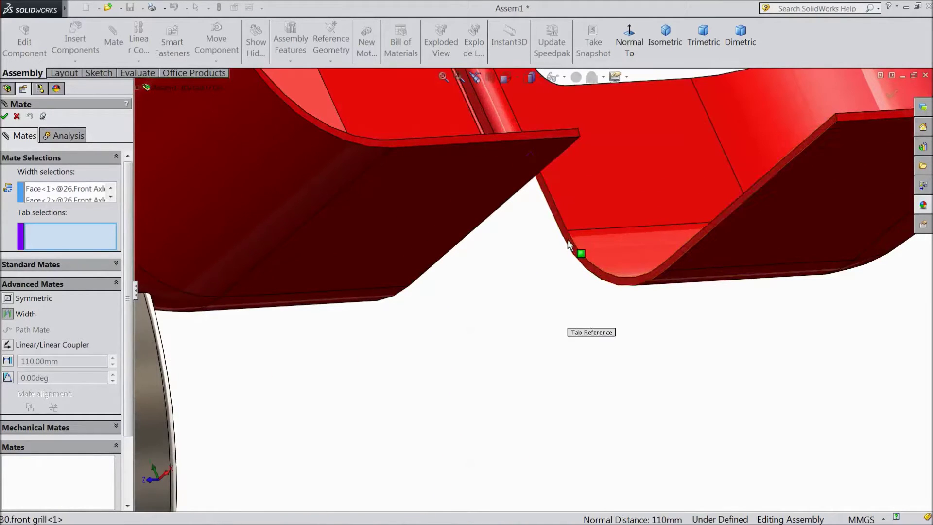
pyautogui.click(569, 245)
pyautogui.scroll(5, 568, 244)
pyautogui.moveTo(569, 245); pyautogui.dragTo(453, 290, button='middle')
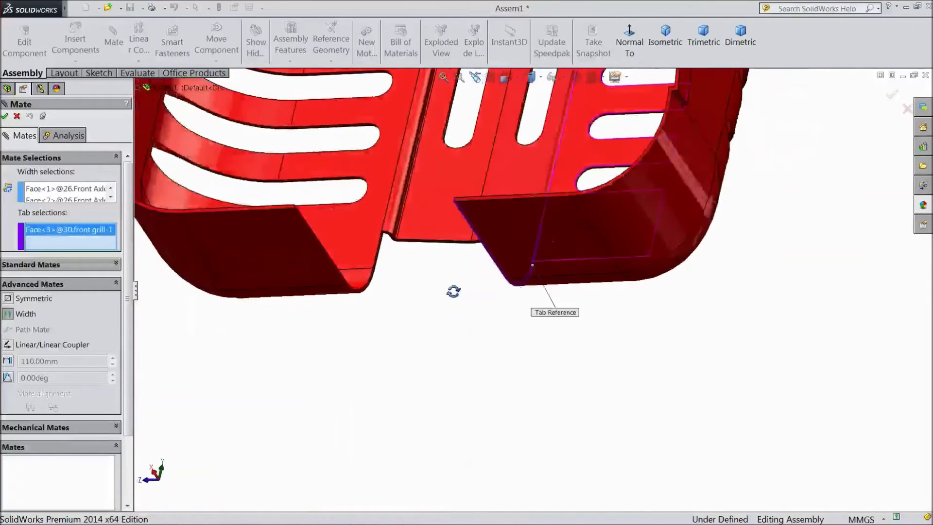
pyautogui.click(363, 294)
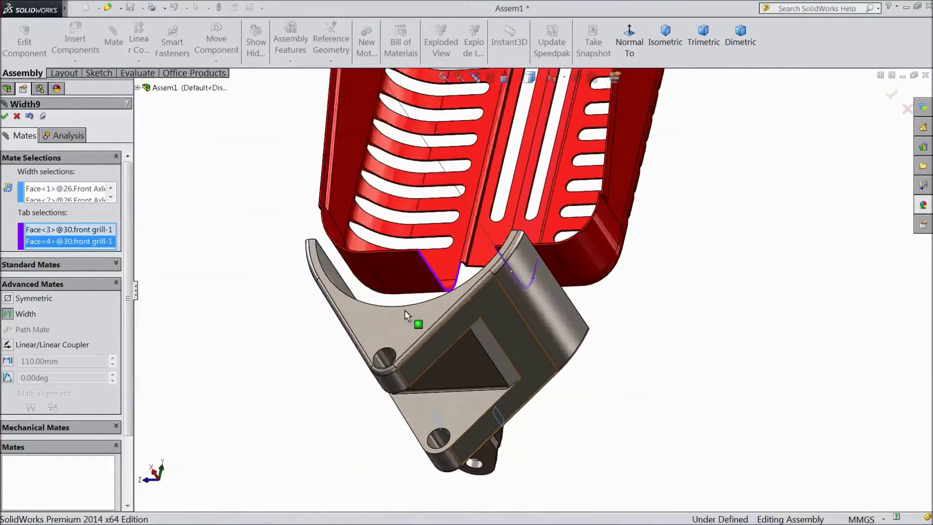
pyautogui.scroll(3, 350, 290)
pyautogui.moveTo(350, 290); pyautogui.dragTo(524, 238, button='middle')
pyautogui.scroll(-4, 333, 254)
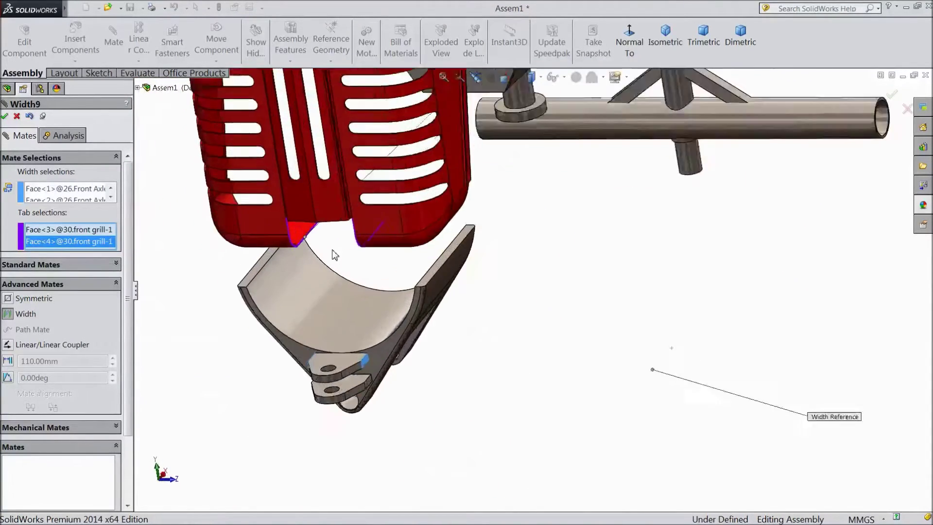
pyautogui.click(5, 117)
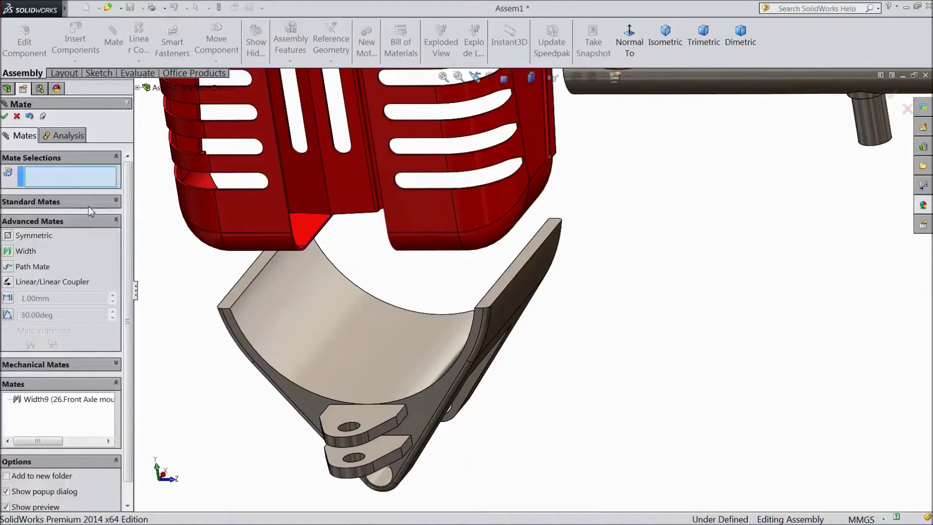
# - Show the standard mate types and select the Front Axle mount lug face
pyautogui.click(114, 220)
pyautogui.click(106, 201)
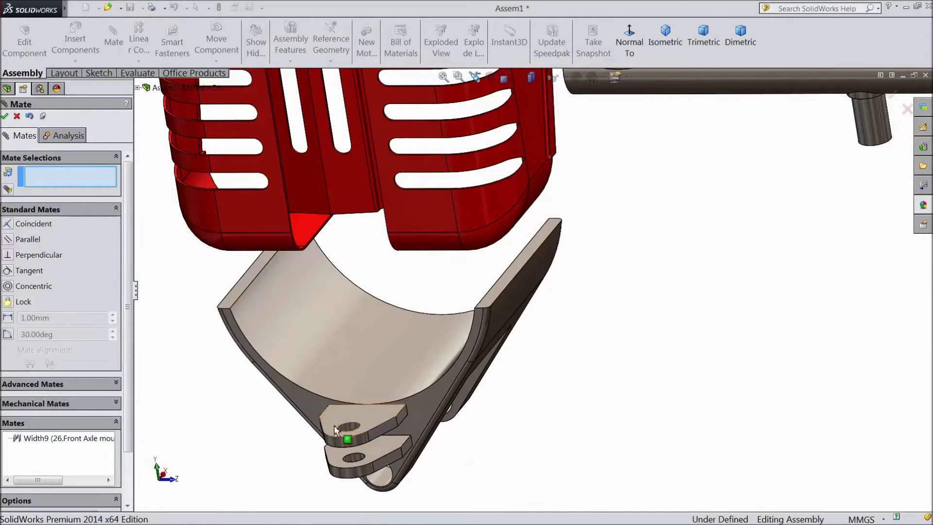
pyautogui.click(357, 415)
pyautogui.moveTo(354, 261); pyautogui.dragTo(334, 125, button='middle')
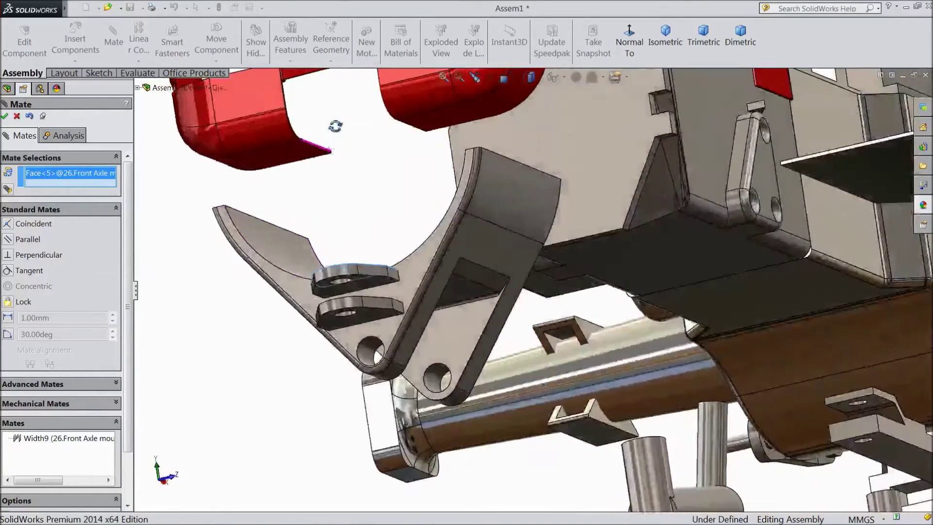
pyautogui.scroll(-5, 322, 116)
pyautogui.scroll(-2, 342, 150)
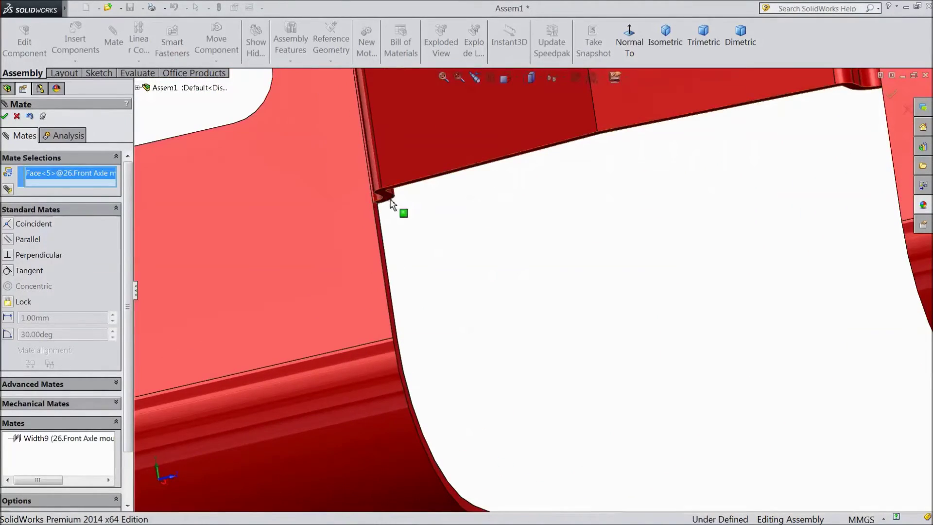
# - Select a front grill face and apply a 5 mm Distance mate
pyautogui.click(389, 199)
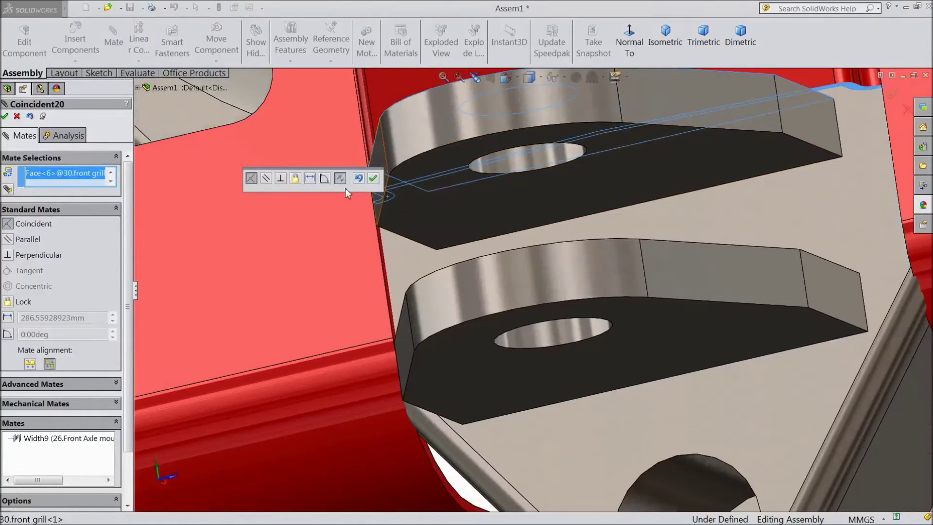
pyautogui.click(310, 179)
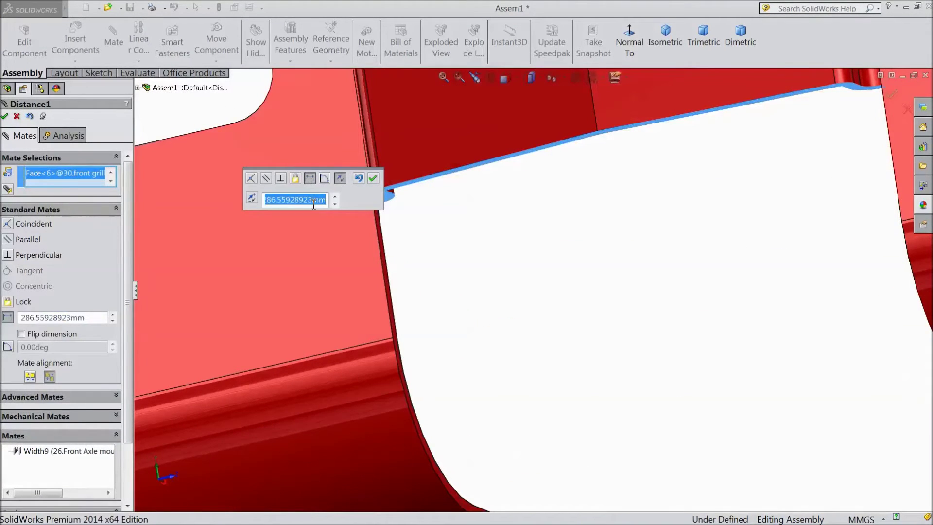
pyautogui.write('5')
pyautogui.click(372, 179)
pyautogui.scroll(3, 301, 223)
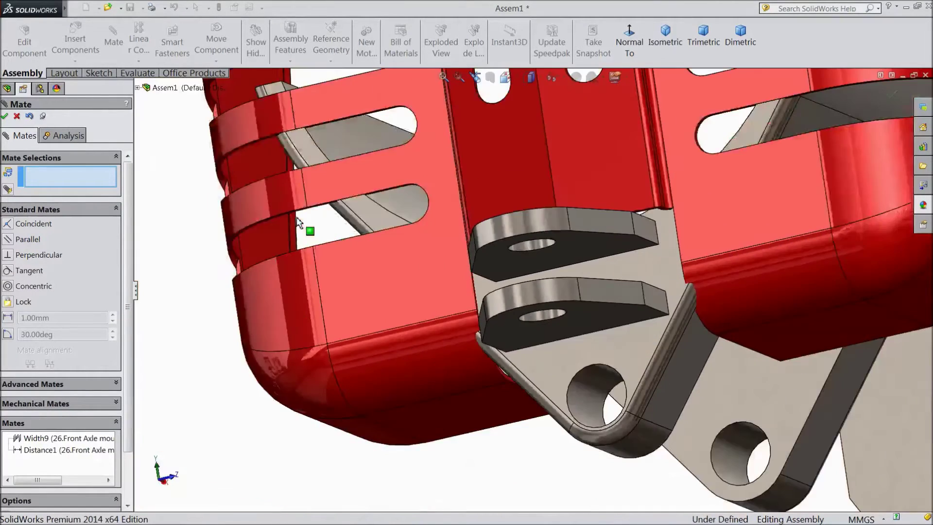
pyautogui.scroll(3, 297, 222)
pyautogui.moveTo(220, 187); pyautogui.dragTo(253, 214, button='middle')
# - Orbit around the hood and select a front grill face for a new mate
pyautogui.scroll(3, 254, 217)
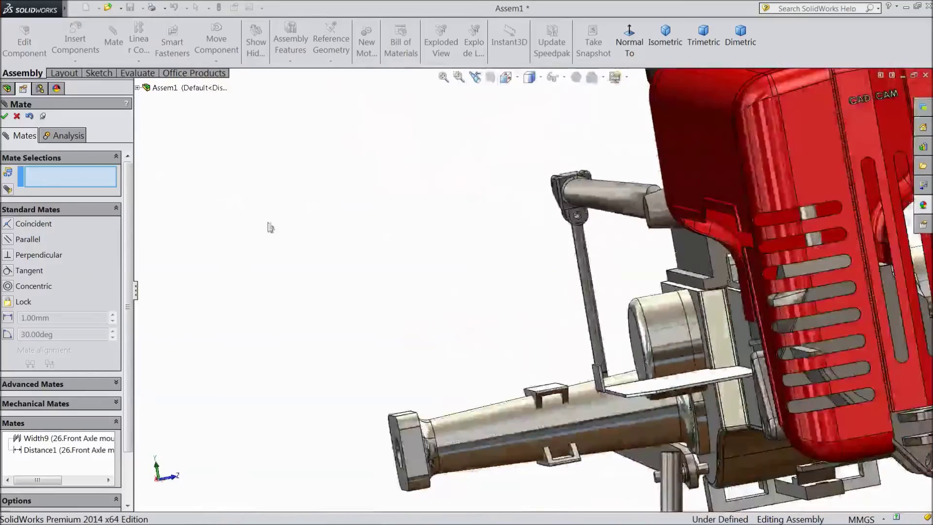
pyautogui.scroll(3, 258, 220)
pyautogui.moveTo(312, 242); pyautogui.dragTo(383, 242, button='middle')
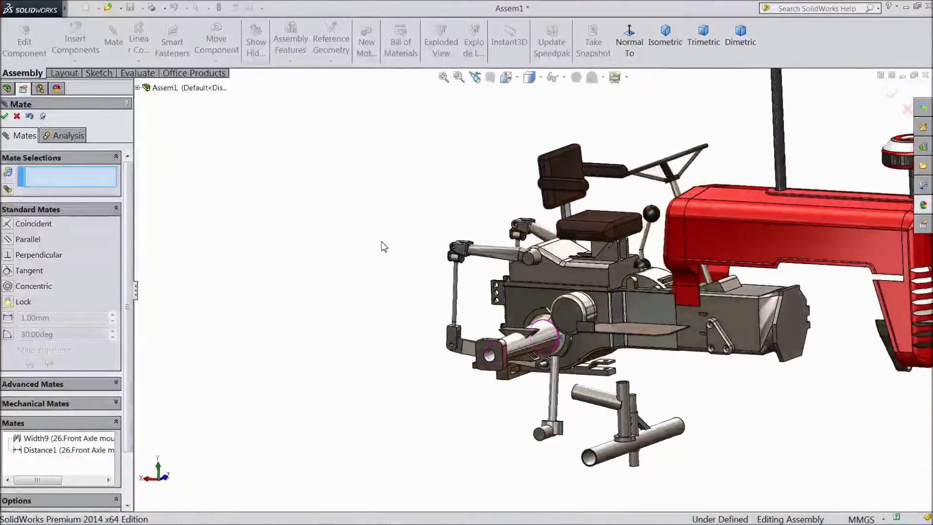
pyautogui.scroll(3, 393, 267)
pyautogui.scroll(-6, 735, 321)
pyautogui.moveTo(707, 313); pyautogui.dragTo(786, 327, button='middle')
pyautogui.scroll(-3, 752, 306)
pyautogui.scroll(2, 751, 306)
pyautogui.scroll(-6, 627, 307)
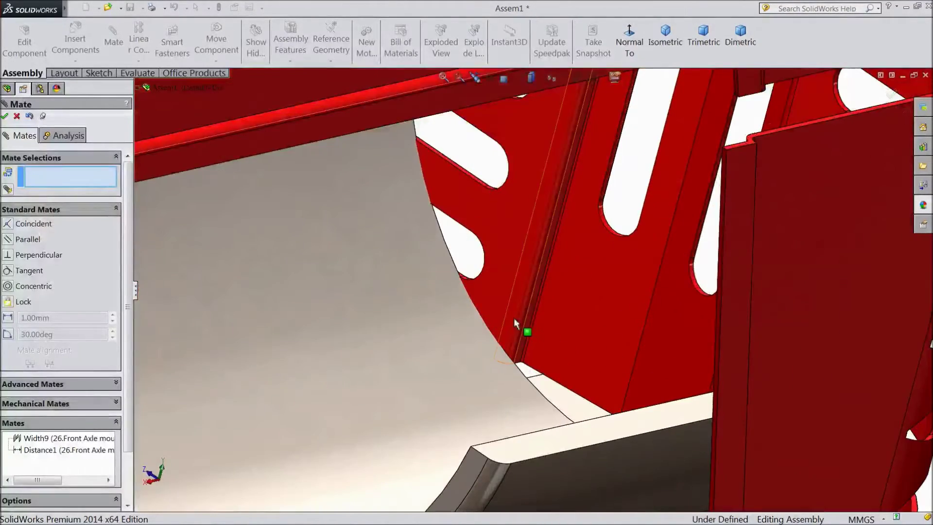
pyautogui.click(494, 306)
# - Select the Front Axle mount face and apply a 20 mm Distance mate
pyautogui.scroll(5, 494, 307)
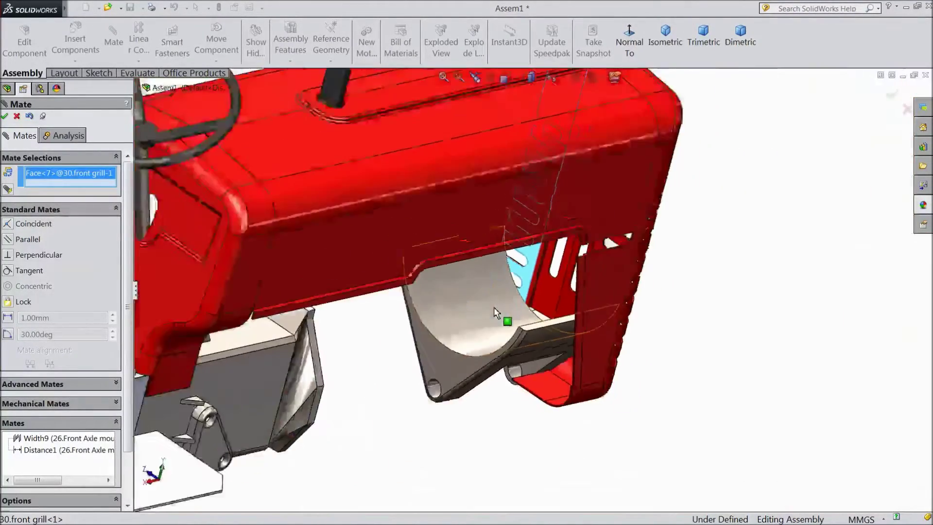
pyautogui.scroll(3, 648, 328)
pyautogui.moveTo(647, 329); pyautogui.dragTo(546, 312, button='middle')
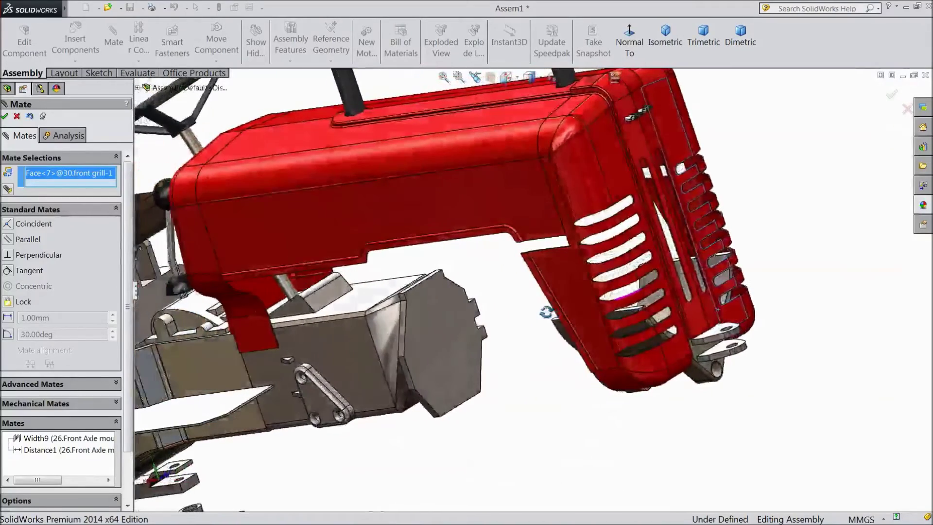
pyautogui.scroll(-5, 619, 335)
pyautogui.click(619, 324)
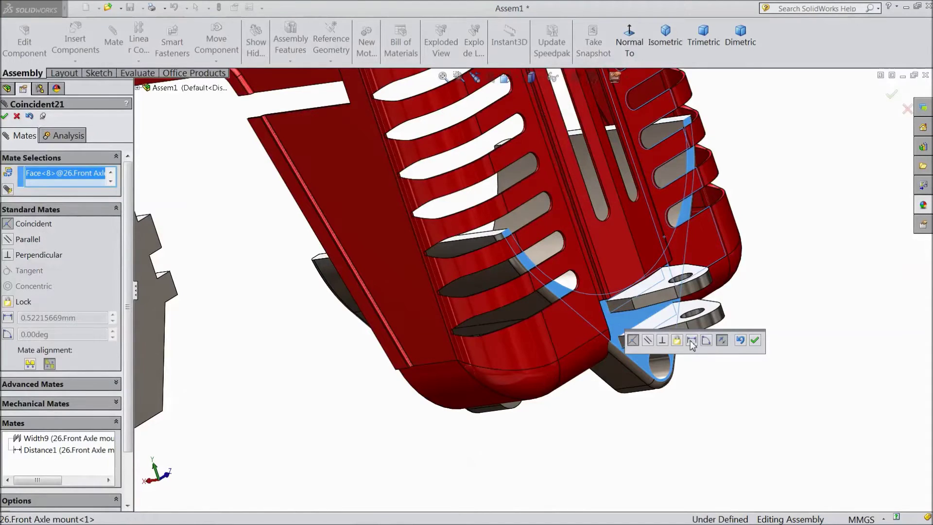
pyautogui.click(691, 340)
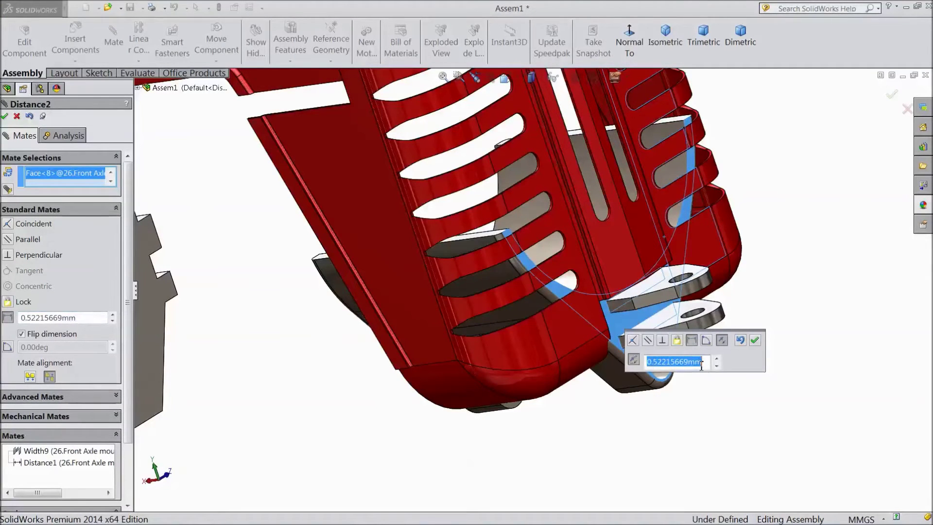
pyautogui.write('20')
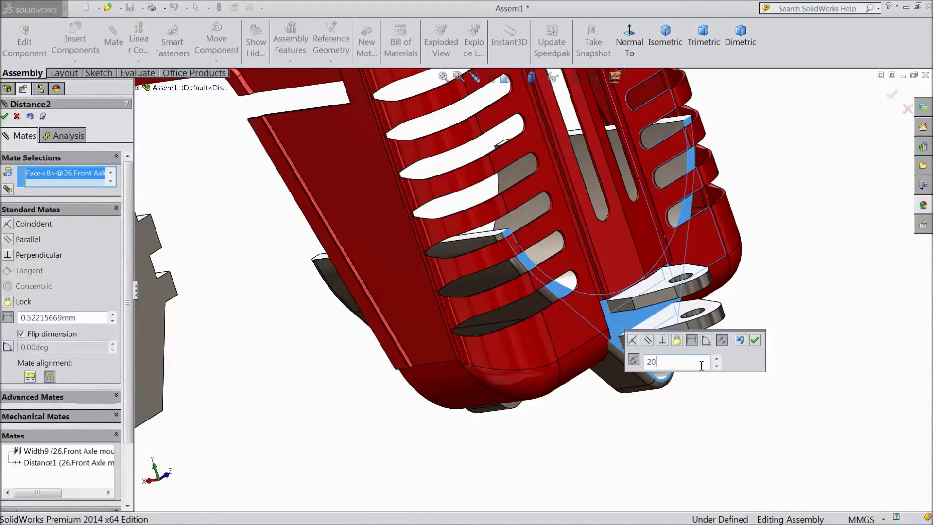
pyautogui.click(754, 341)
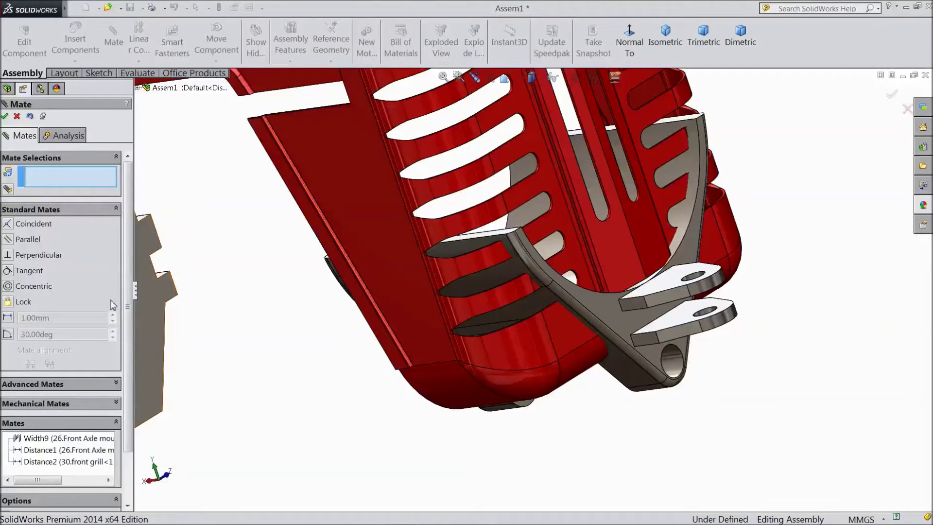
# - Close the mate tool and expand the Mates folder in the feature tree
pyautogui.moveTo(126, 311); pyautogui.dragTo(122, 360)
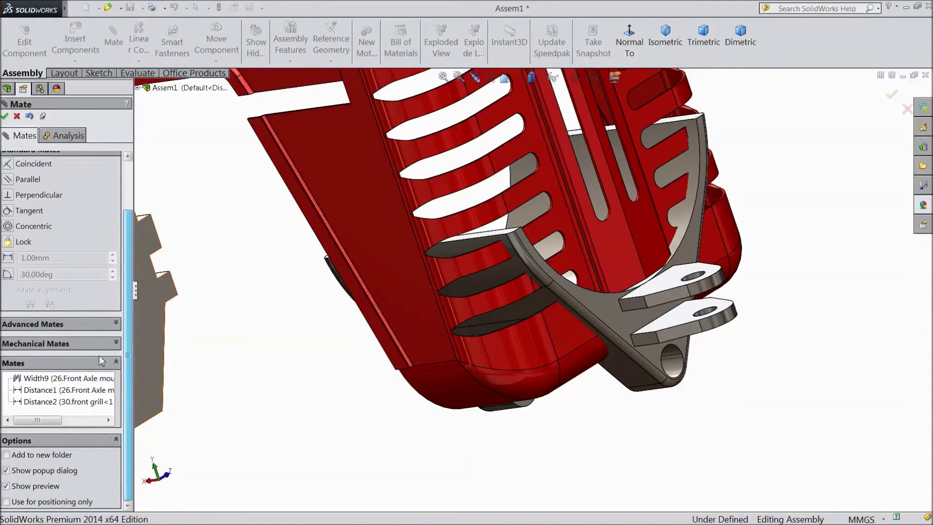
pyautogui.click(5, 115)
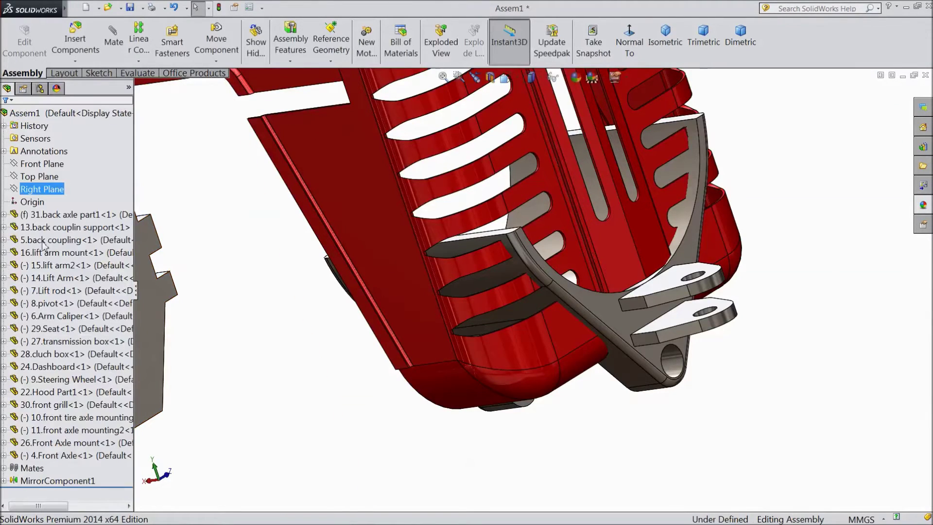
pyautogui.click(76, 433)
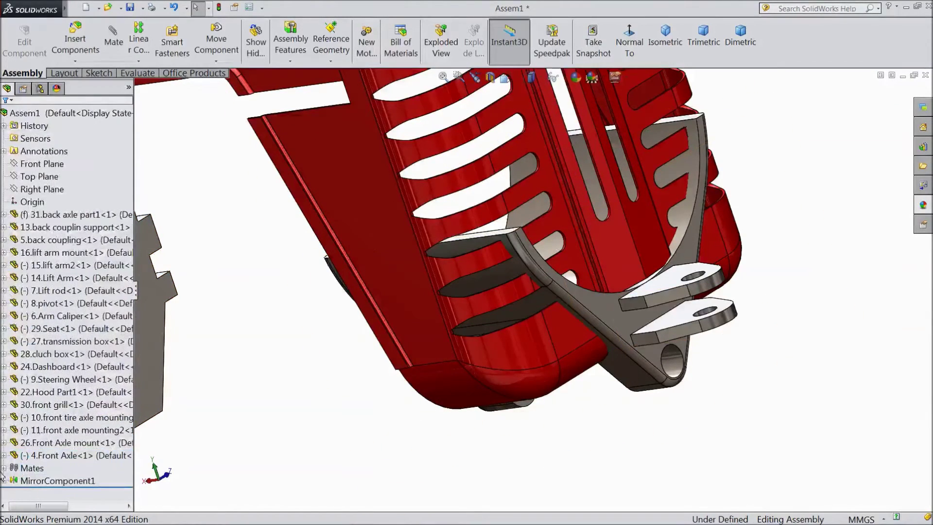
pyautogui.click(4, 468)
pyautogui.scroll(-4, 41, 431)
pyautogui.scroll(-1, 41, 436)
# - Edit the Distance2 mate, flip its dimension, and confirm
pyautogui.click(43, 480)
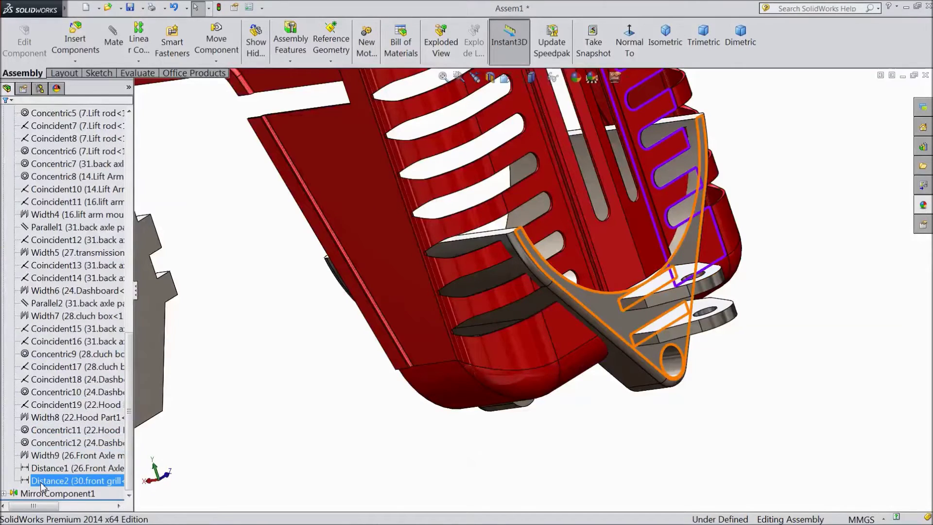
pyautogui.rightClick(43, 480)
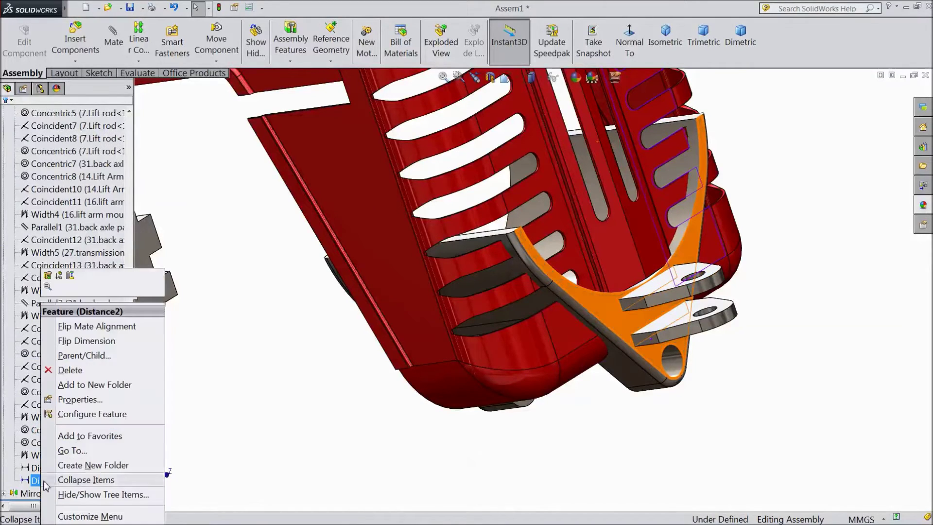
pyautogui.click(47, 276)
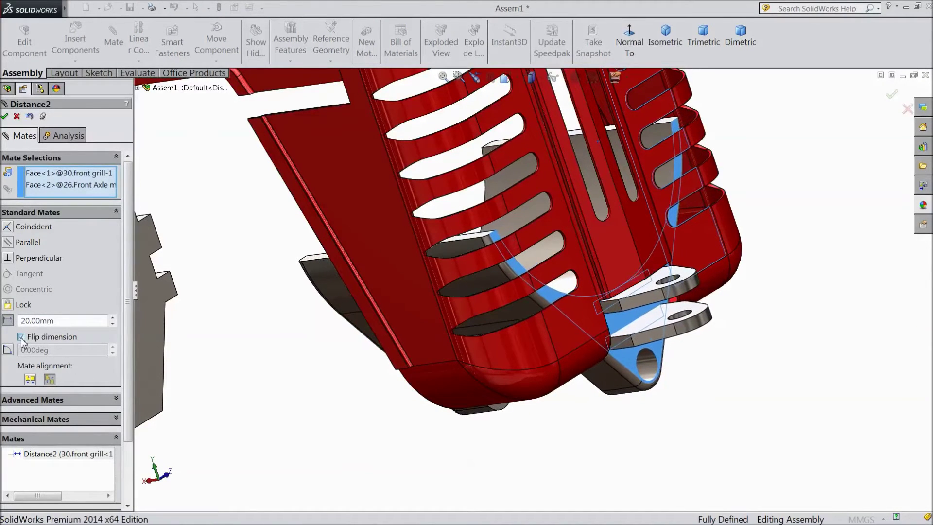
pyautogui.click(5, 116)
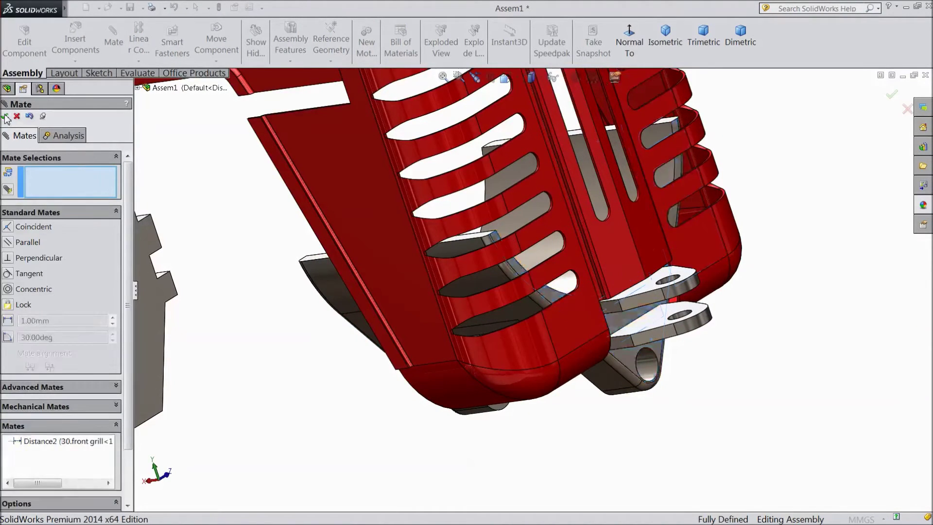
pyautogui.click(4, 118)
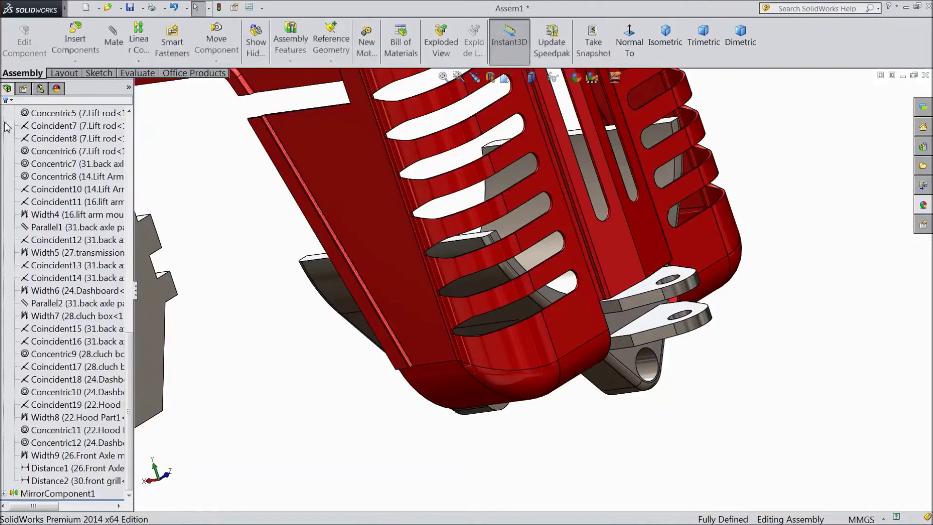
pyautogui.scroll(3, 227, 323)
# - Drag the Front Axle to the right of the tractor and select its vertical post face
pyautogui.moveTo(356, 374); pyautogui.dragTo(429, 341, button='middle')
pyautogui.scroll(5, 455, 361)
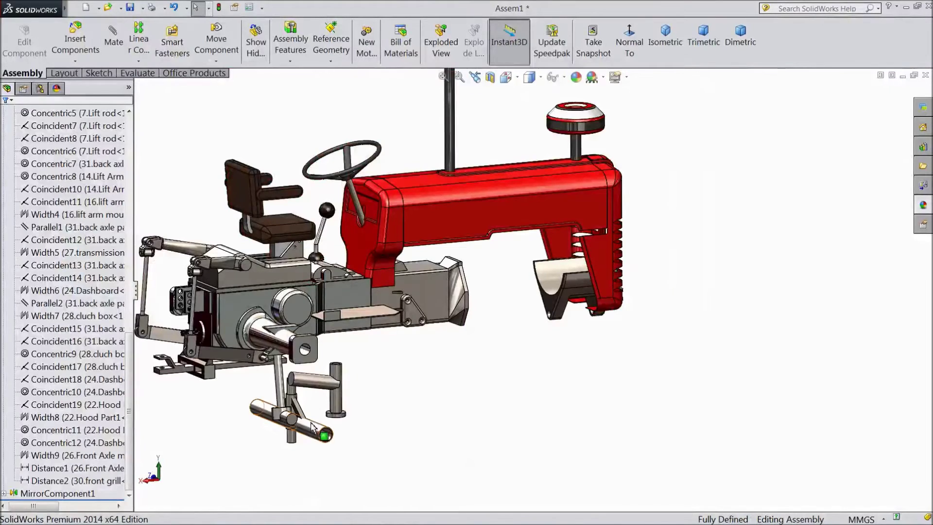
pyautogui.moveTo(309, 427); pyautogui.dragTo(571, 380)
pyautogui.scroll(-5, 617, 345)
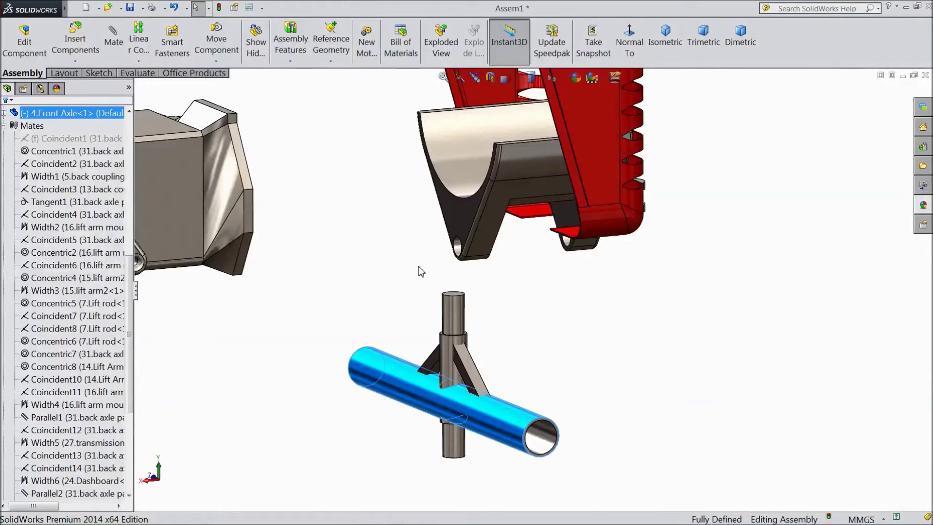
pyautogui.click(420, 271)
pyautogui.click(453, 311)
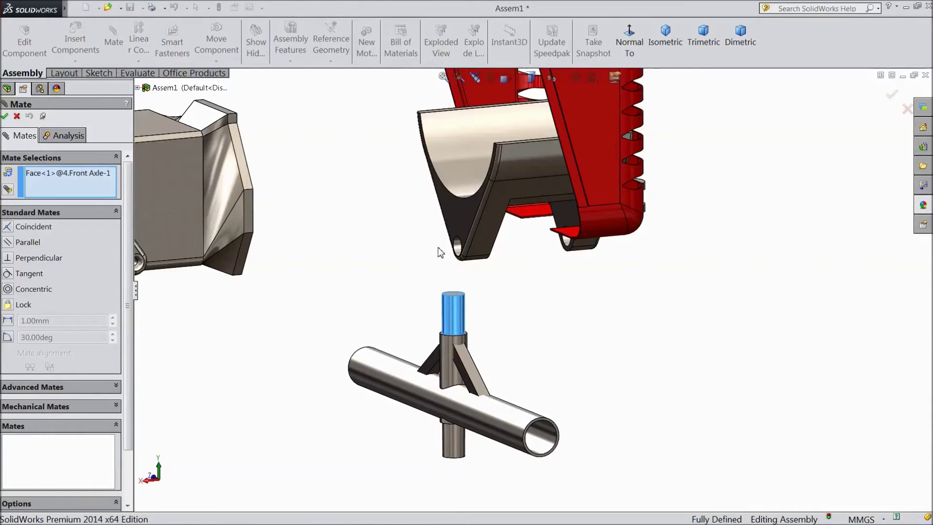
# - Make the front axle post concentric with the Front Axle mount hole
pyautogui.click(456, 246)
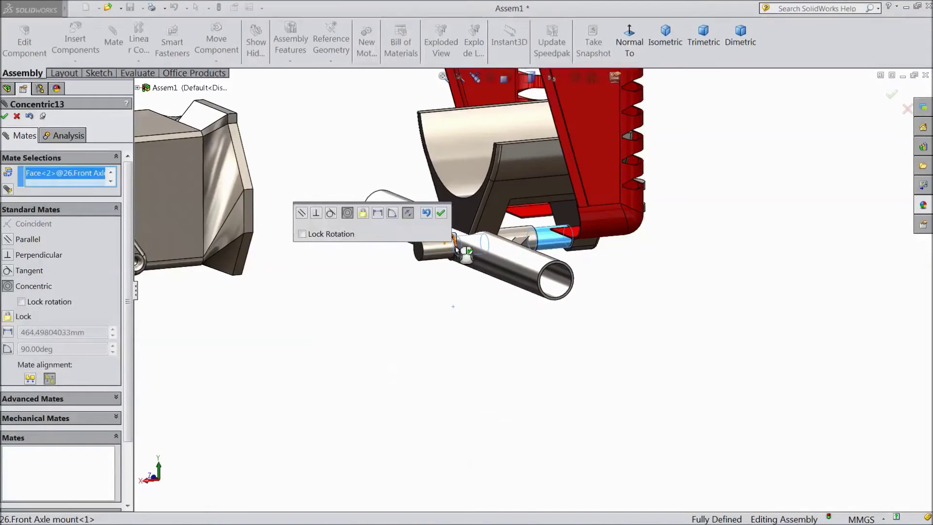
pyautogui.click(441, 212)
pyautogui.moveTo(503, 255); pyautogui.dragTo(559, 262)
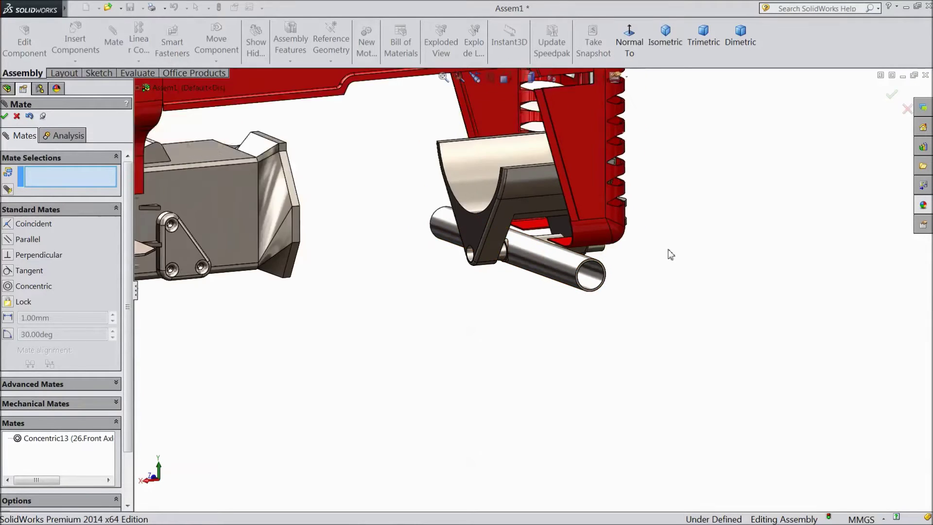
# - Make the front axle mounting2 pin concentric with the axle tube, with flipped alignment
pyautogui.scroll(2, 660, 251)
pyautogui.moveTo(179, 370); pyautogui.dragTo(637, 341)
pyautogui.click(592, 340)
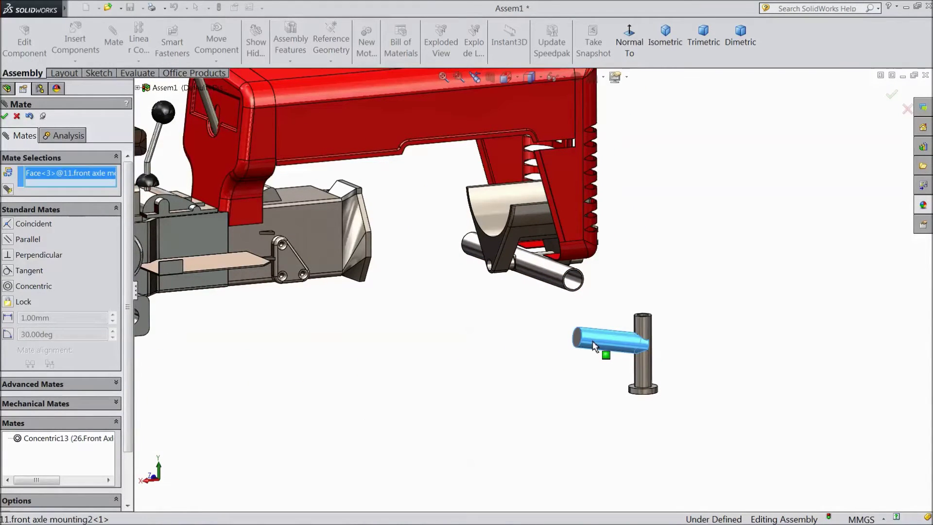
pyautogui.click(575, 282)
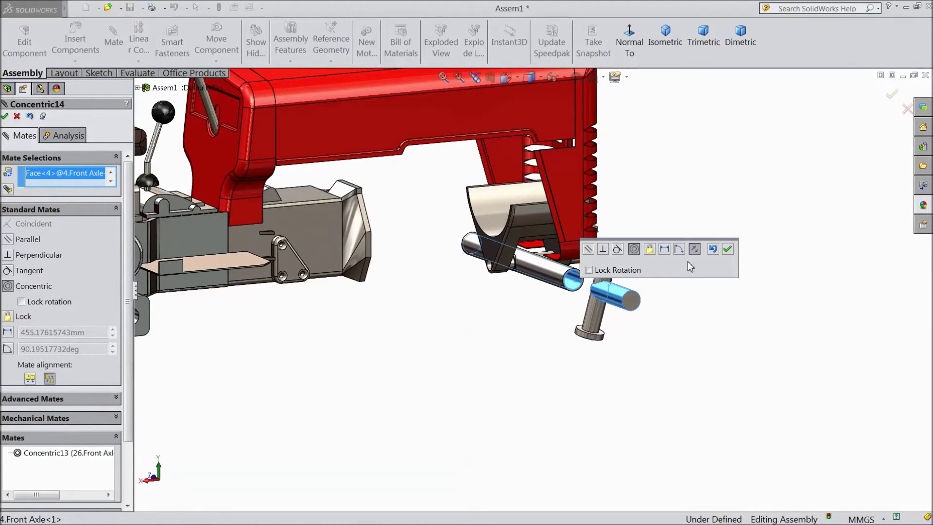
pyautogui.click(695, 249)
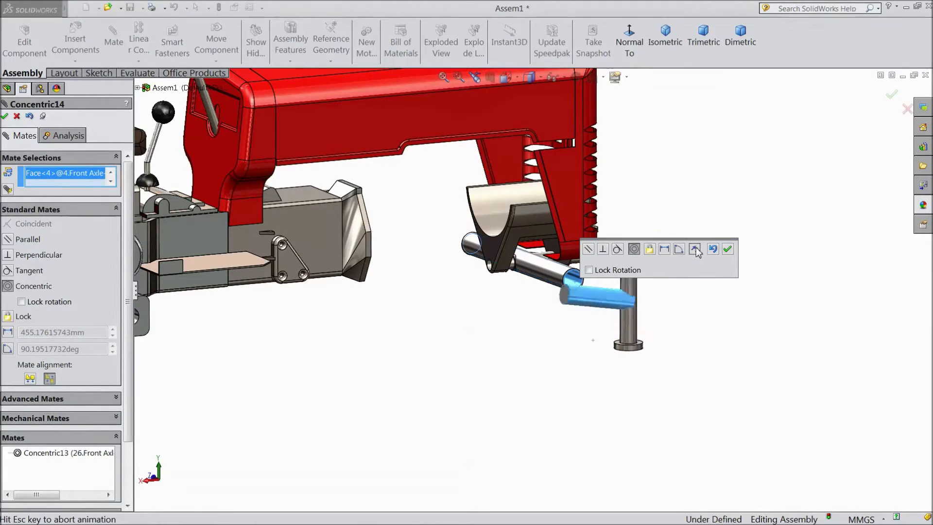
pyautogui.click(727, 249)
pyautogui.moveTo(673, 323); pyautogui.dragTo(650, 304)
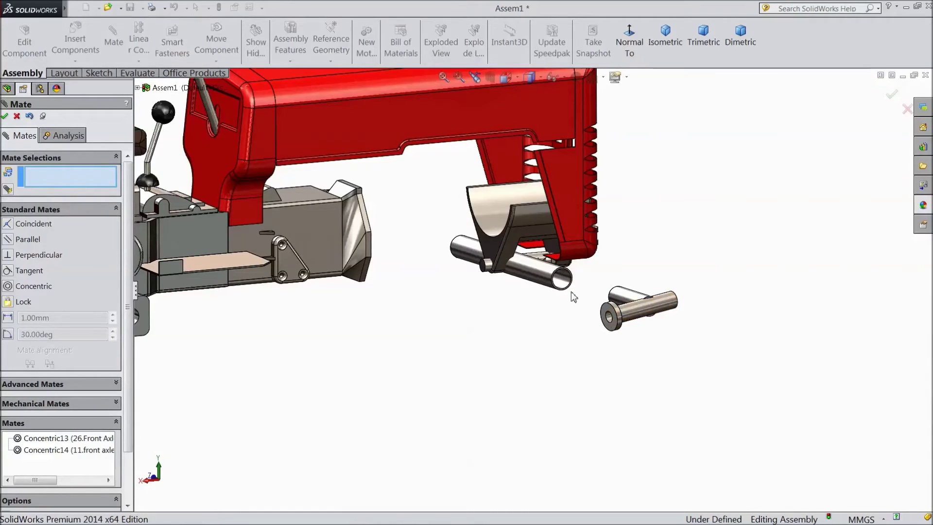
# - Select the front axle tube end face and the mounting pin face
pyautogui.scroll(-6, 571, 296)
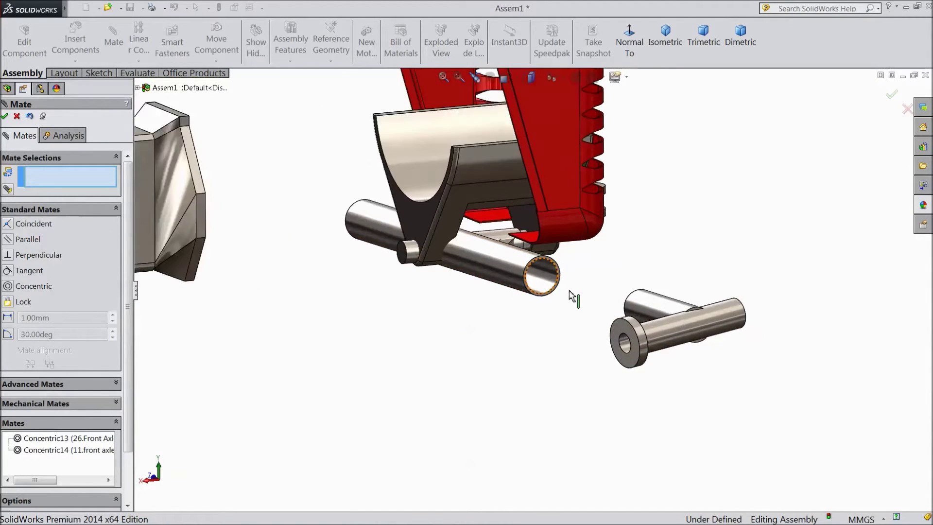
pyautogui.scroll(-3, 529, 290)
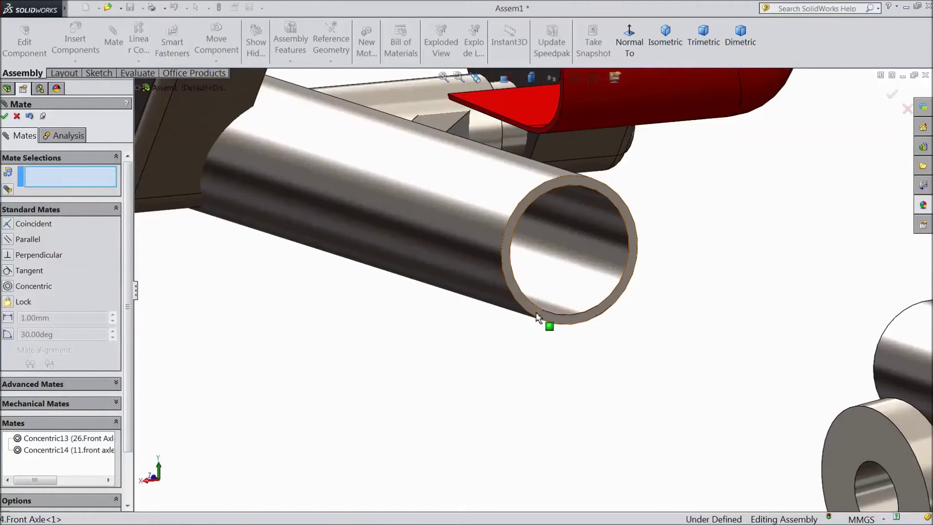
pyautogui.click(540, 317)
pyautogui.scroll(5, 541, 317)
pyautogui.scroll(-5, 816, 346)
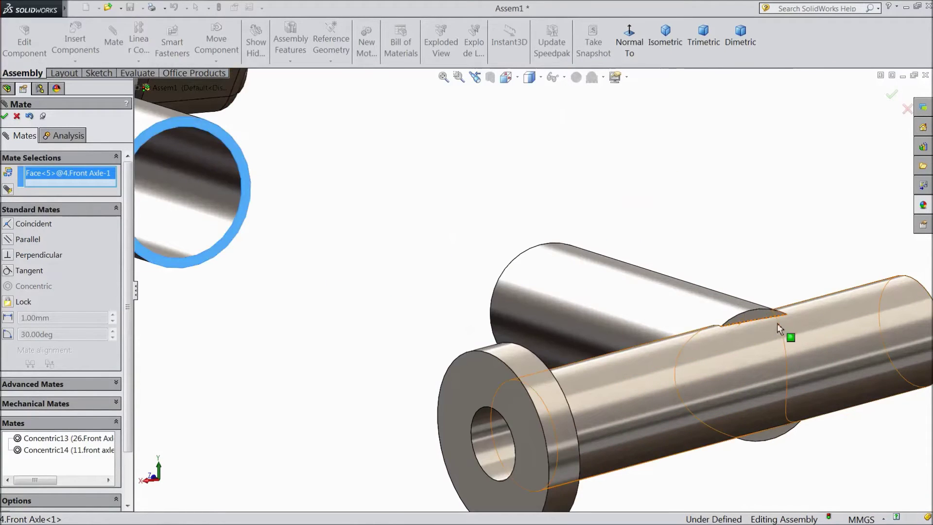
pyautogui.click(752, 316)
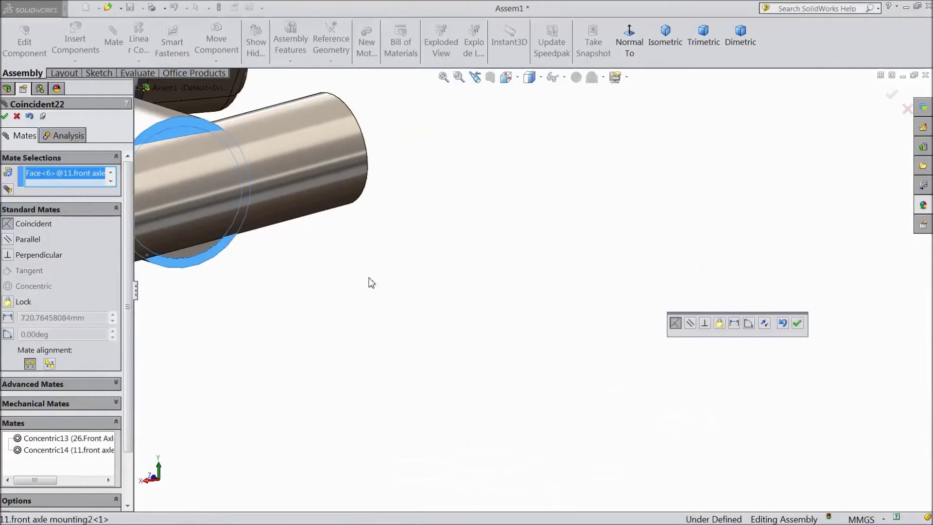
# - Apply a Limit Distance mate of 44 mm, maximum 60 mm, minimum 10 mm
pyautogui.click(18, 209)
pyautogui.click(24, 231)
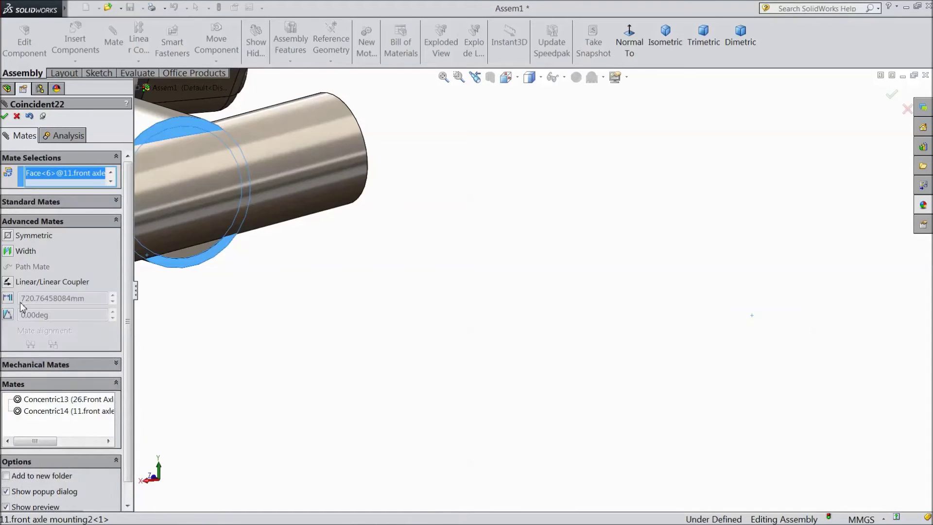
pyautogui.click(11, 297)
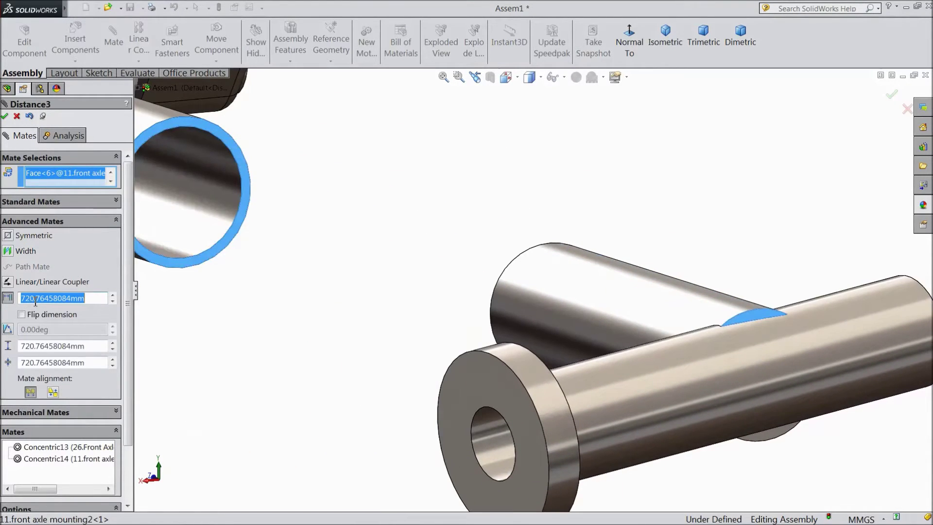
pyautogui.write('44')
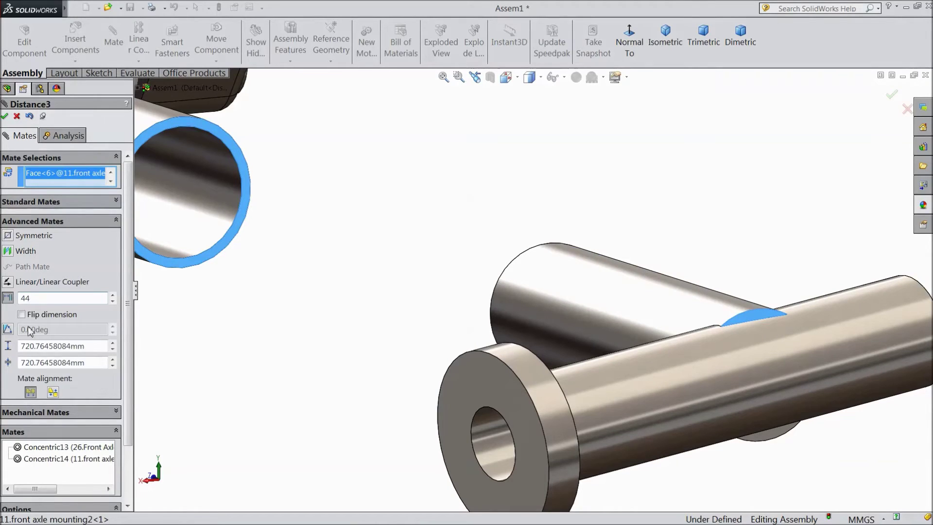
pyautogui.press('Return')
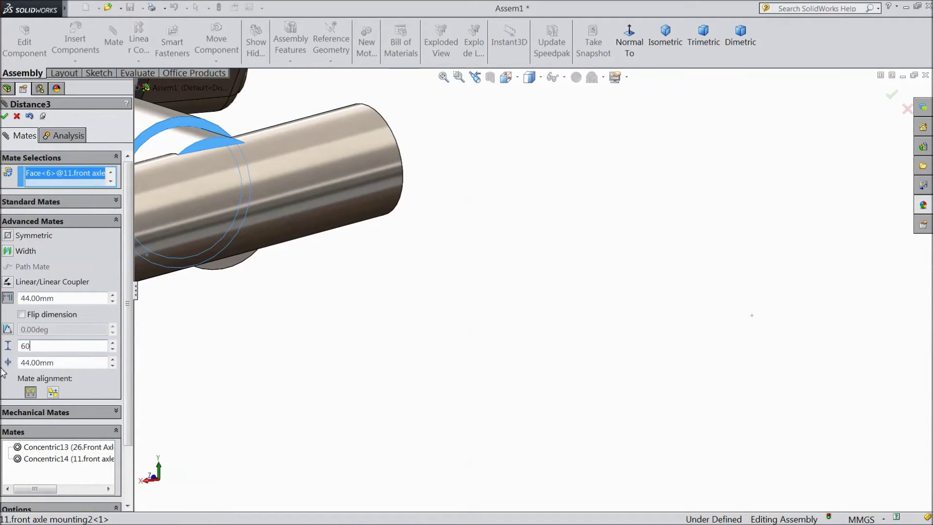
pyautogui.click(58, 364)
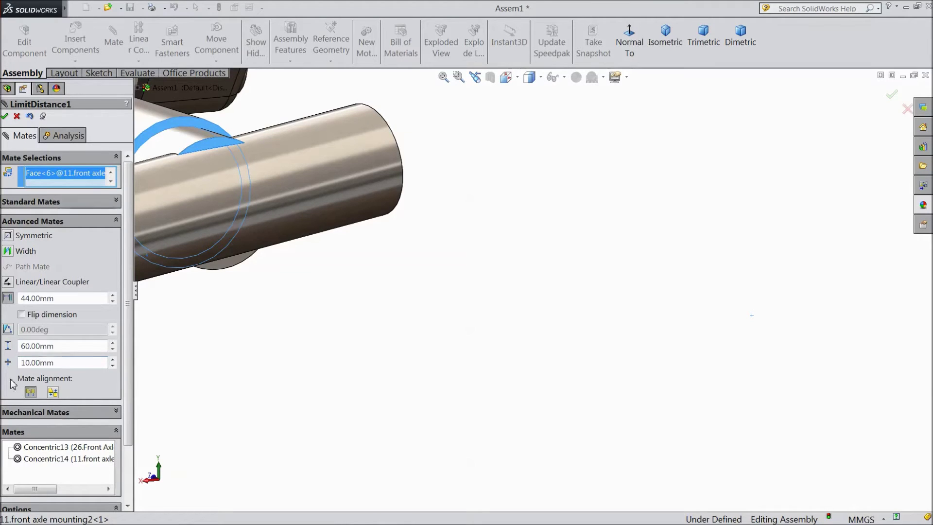
pyautogui.scroll(2, 276, 288)
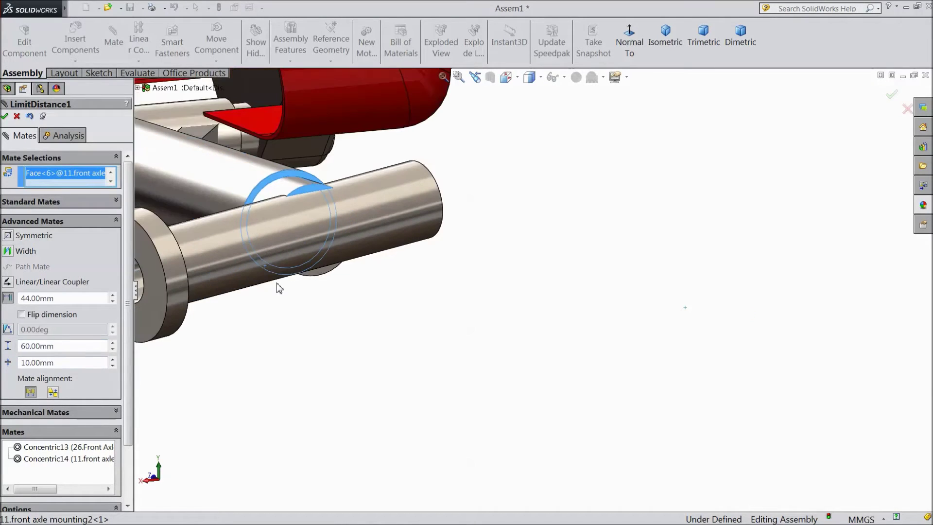
pyautogui.click(5, 116)
# - Confirm the limit distance mate and drag the front tire axle mounting aside
pyautogui.moveTo(233, 228); pyautogui.dragTo(331, 269, button='middle')
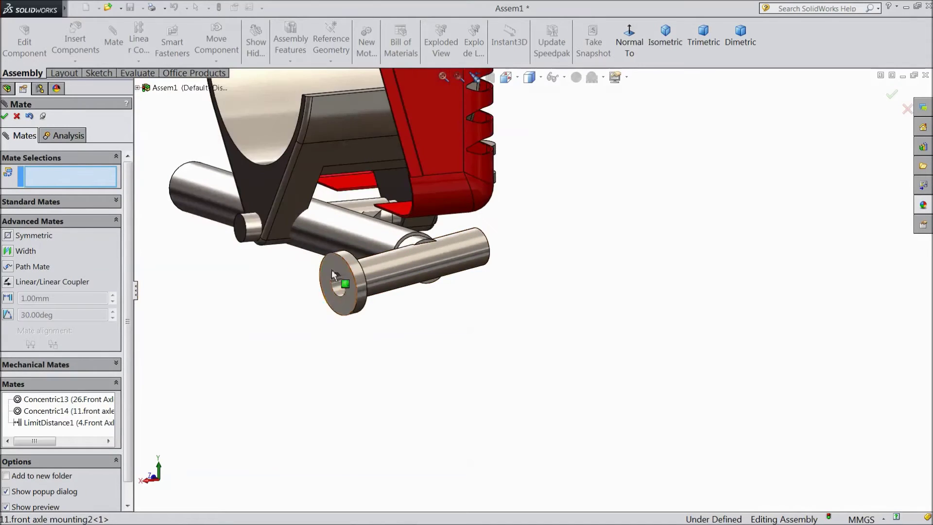
pyautogui.moveTo(365, 268); pyautogui.dragTo(378, 299)
pyautogui.scroll(2, 379, 300)
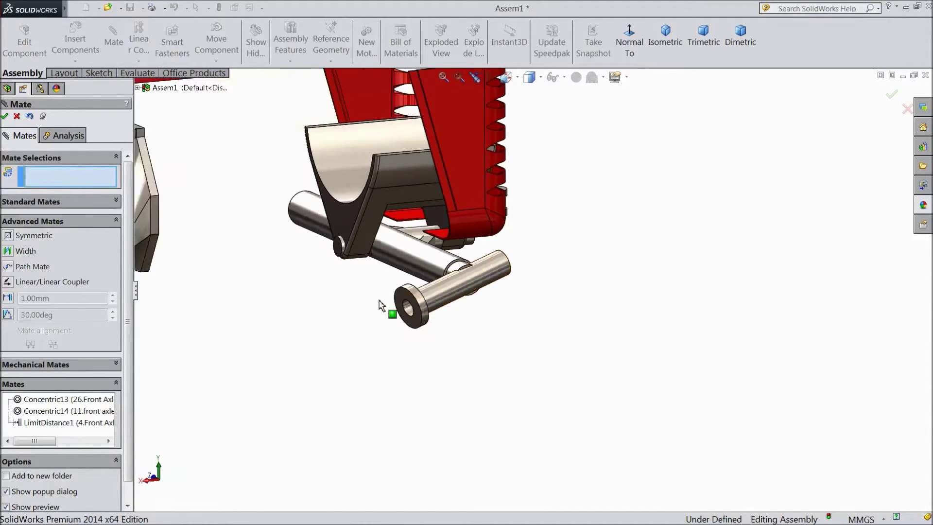
pyautogui.scroll(5, 379, 301)
pyautogui.moveTo(271, 333); pyautogui.dragTo(447, 347)
pyautogui.scroll(-4, 479, 323)
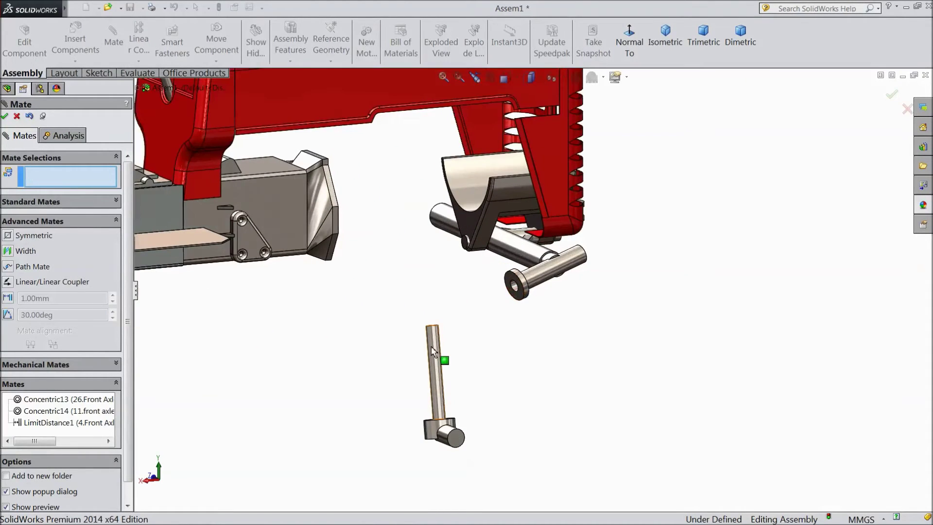
# - Make the front tire axle mounting concentric with the front axle mounting2 pin
pyautogui.click(432, 347)
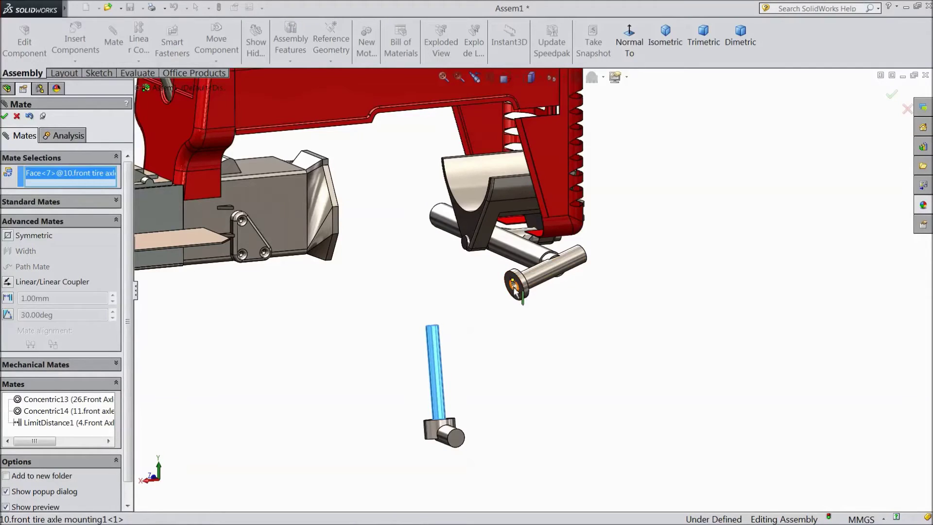
pyautogui.click(554, 285)
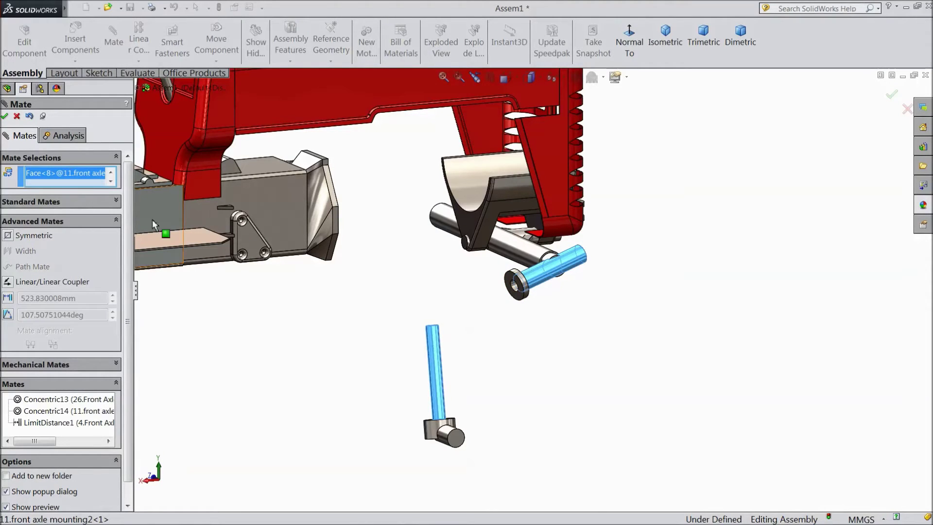
pyautogui.click(97, 201)
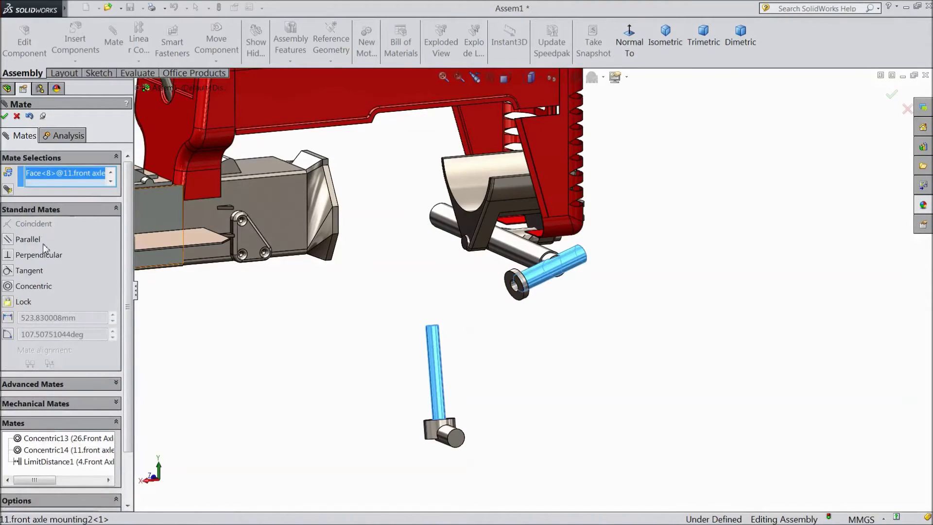
pyautogui.click(7, 287)
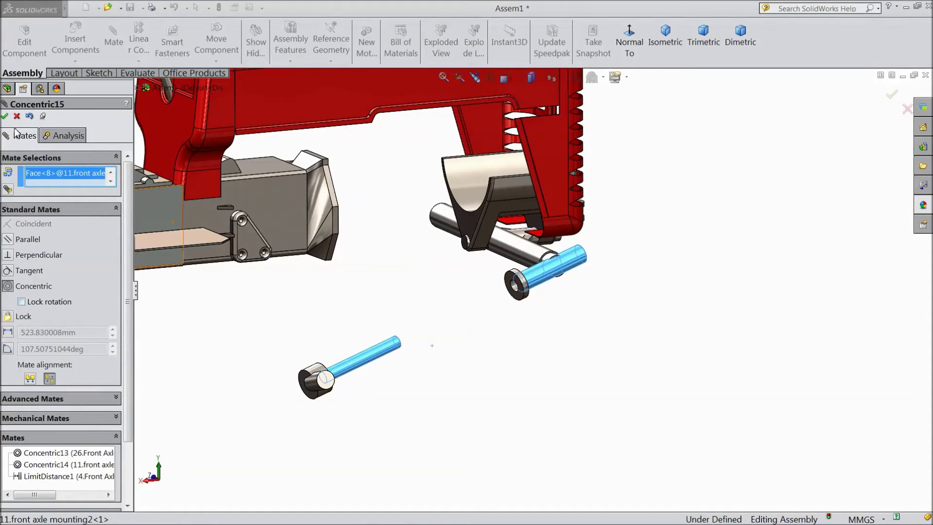
pyautogui.click(4, 116)
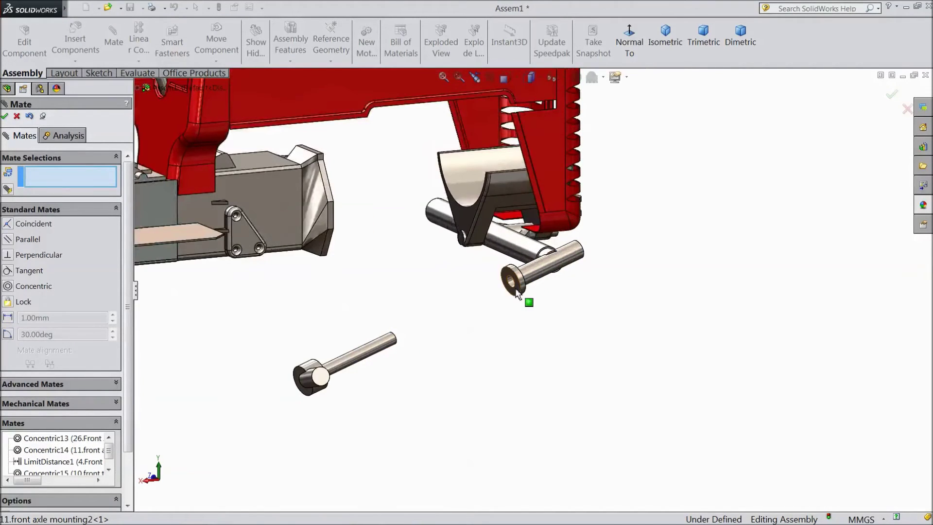
# - Mate the pin end face coincident with the washer face and close the mate tool
pyautogui.click(517, 295)
pyautogui.moveTo(489, 316); pyautogui.dragTo(411, 353, button='middle')
pyautogui.scroll(-4, 225, 403)
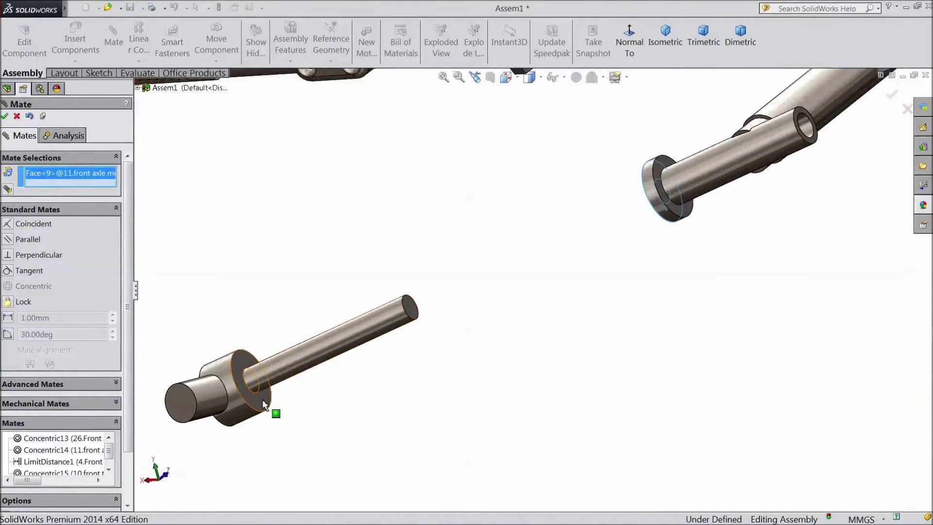
pyautogui.click(262, 403)
pyautogui.click(247, 416)
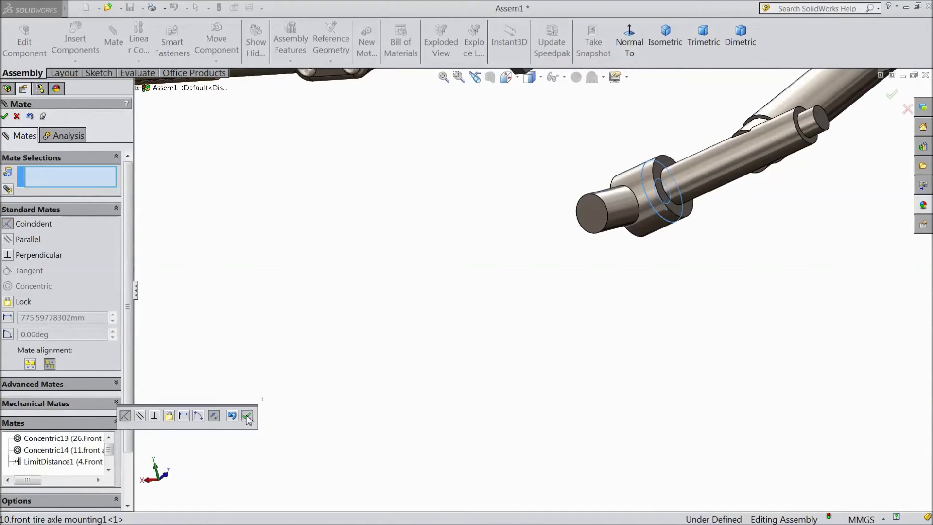
pyautogui.click(5, 115)
pyautogui.scroll(5, 234, 229)
# - Collapse the Mates folder and select the Front Plane as the mirror reference
pyautogui.moveTo(418, 267); pyautogui.dragTo(499, 276, button='middle')
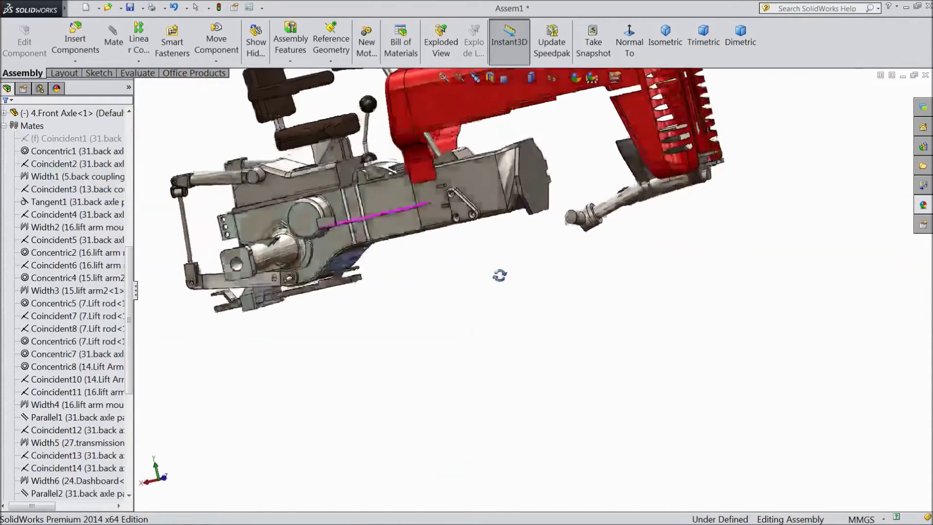
pyautogui.scroll(-5, 591, 240)
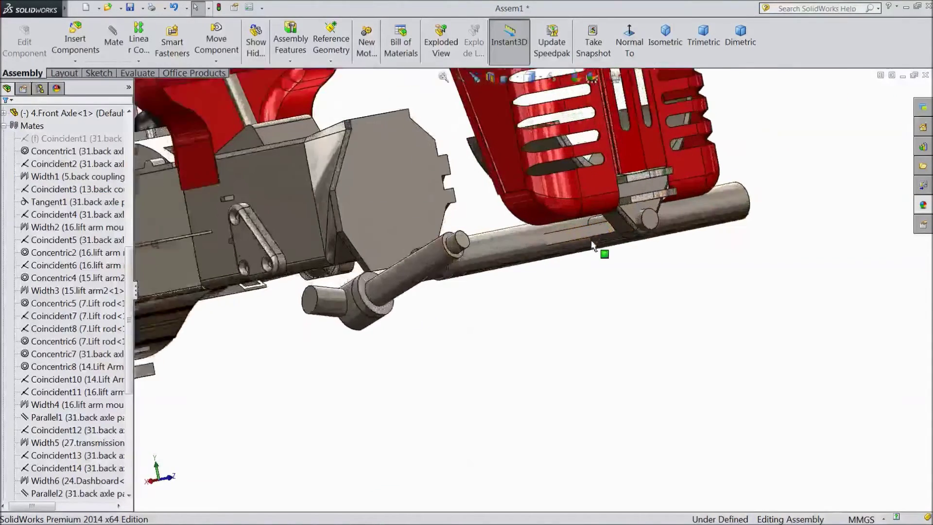
pyautogui.scroll(-1, 591, 240)
pyautogui.click(523, 253)
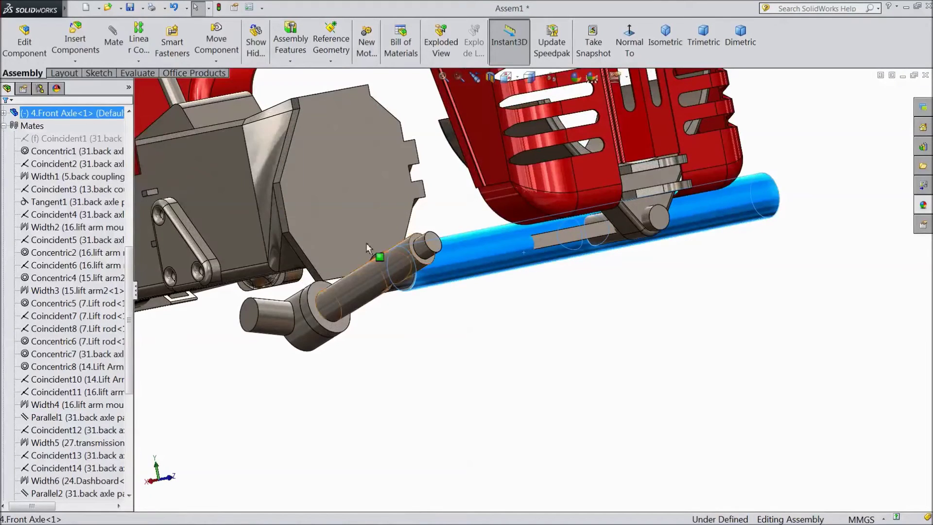
pyautogui.click(4, 126)
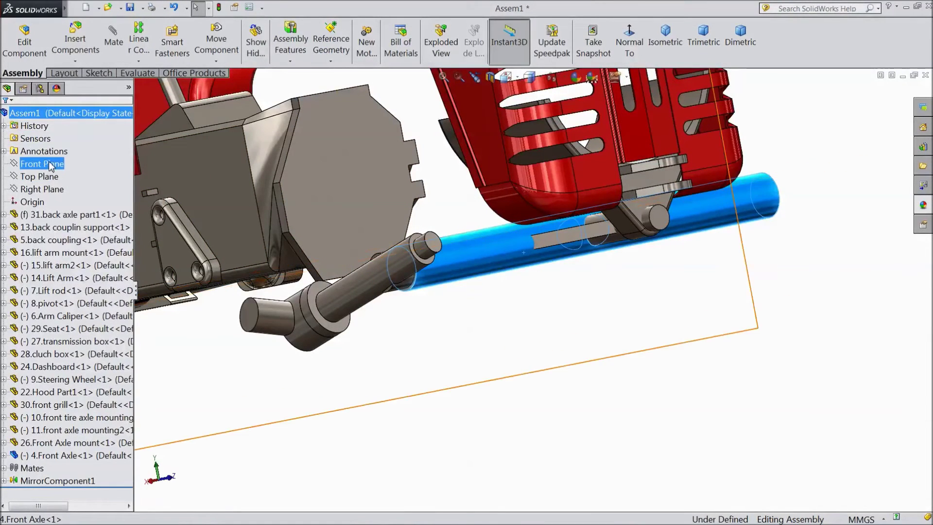
pyautogui.click(51, 192)
pyautogui.scroll(5, 263, 261)
pyautogui.moveTo(498, 381); pyautogui.dragTo(537, 415, button='middle')
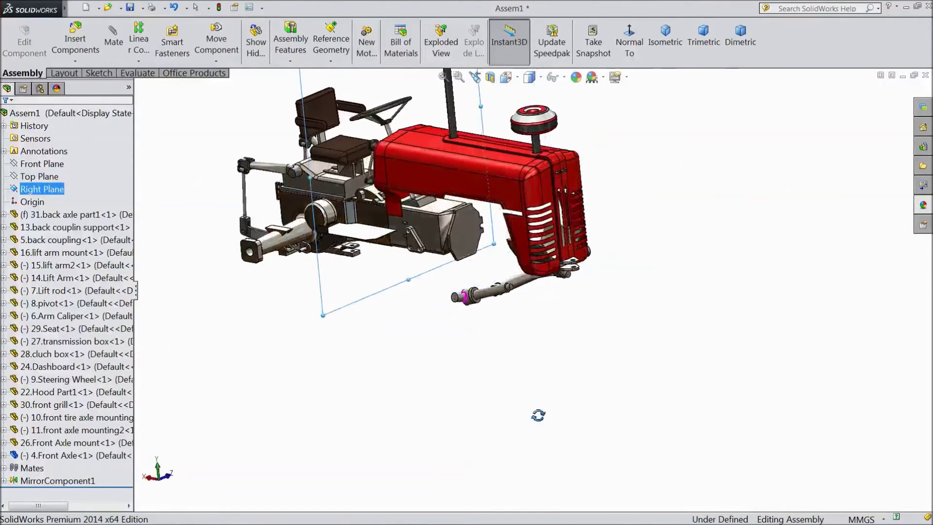
pyautogui.click(51, 165)
# - Mirror the front axle mounting and front tire axle mounting across the Front Plane
pyautogui.scroll(-3, 297, 172)
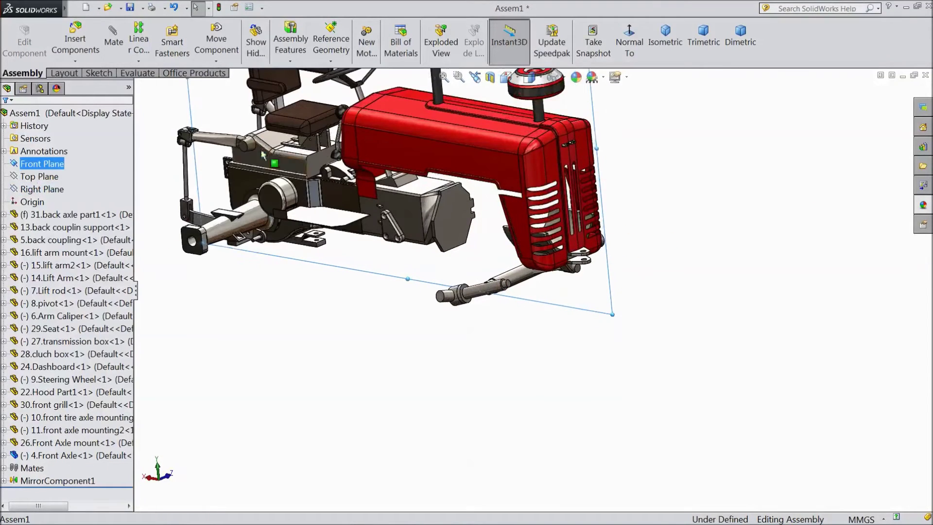
pyautogui.click(138, 61)
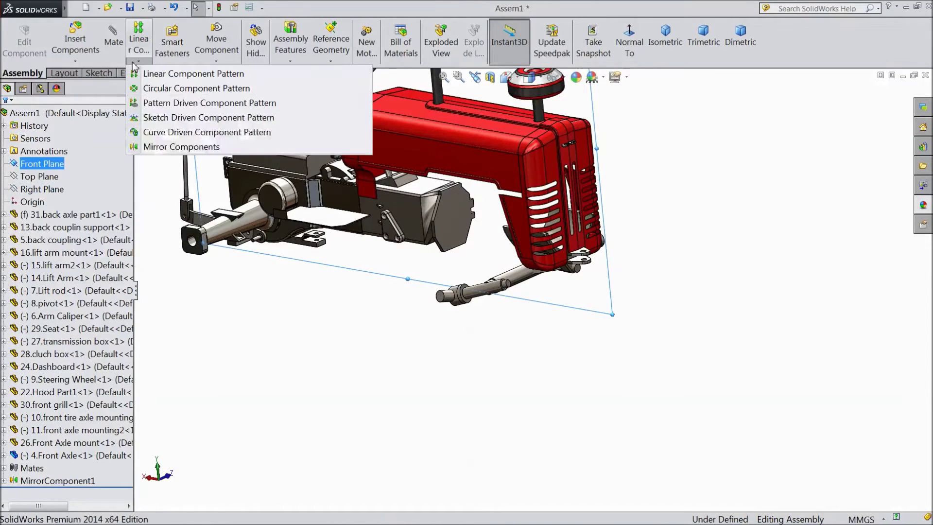
pyautogui.click(171, 147)
pyautogui.scroll(-4, 485, 305)
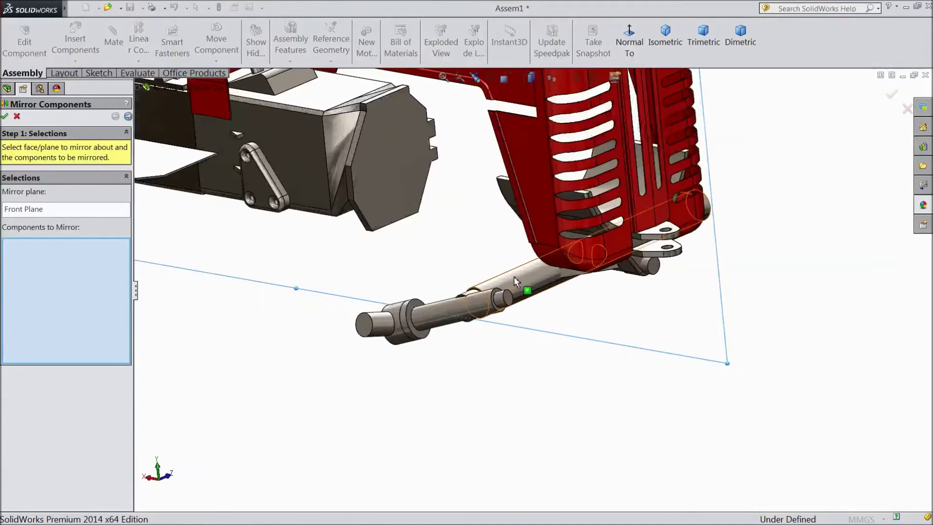
pyautogui.click(453, 312)
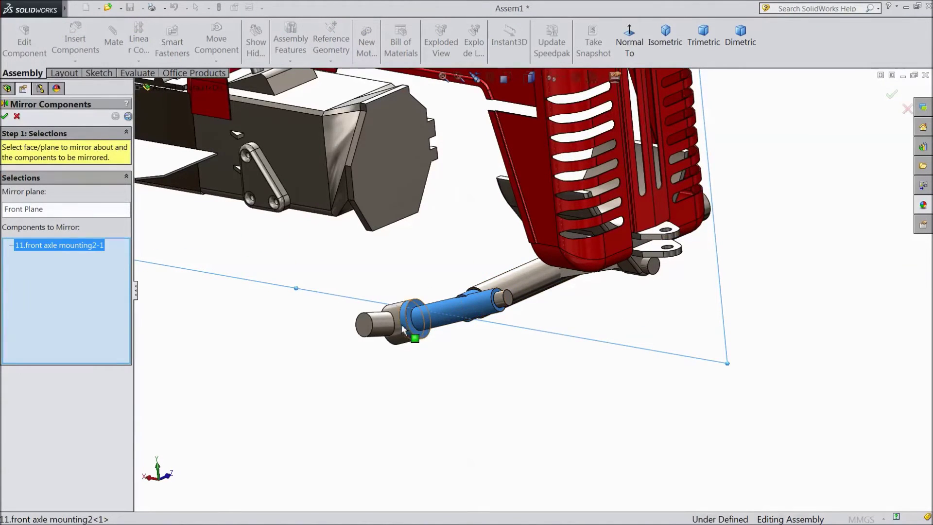
pyautogui.click(487, 315)
pyautogui.moveTo(500, 333); pyautogui.dragTo(483, 322, button='middle')
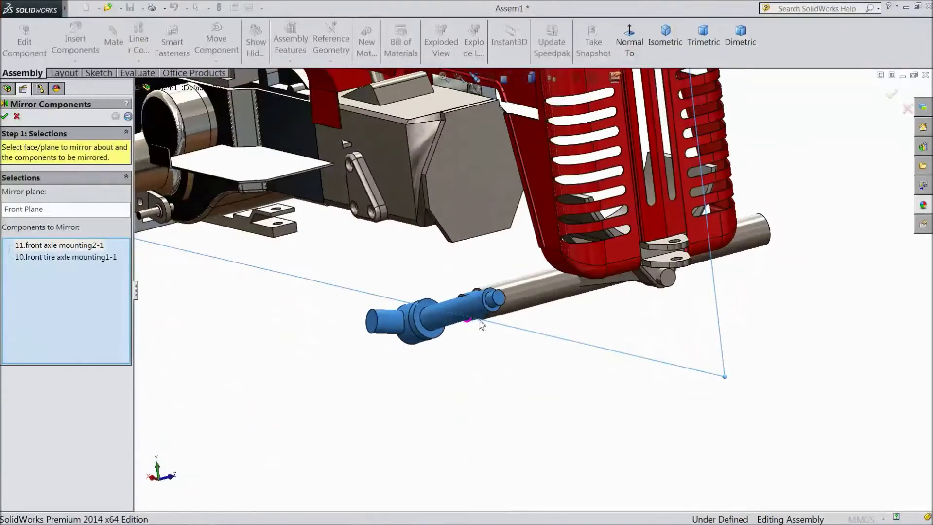
pyautogui.click(6, 118)
pyautogui.scroll(2, 583, 346)
pyautogui.moveTo(603, 361); pyautogui.dragTo(642, 285, button='middle')
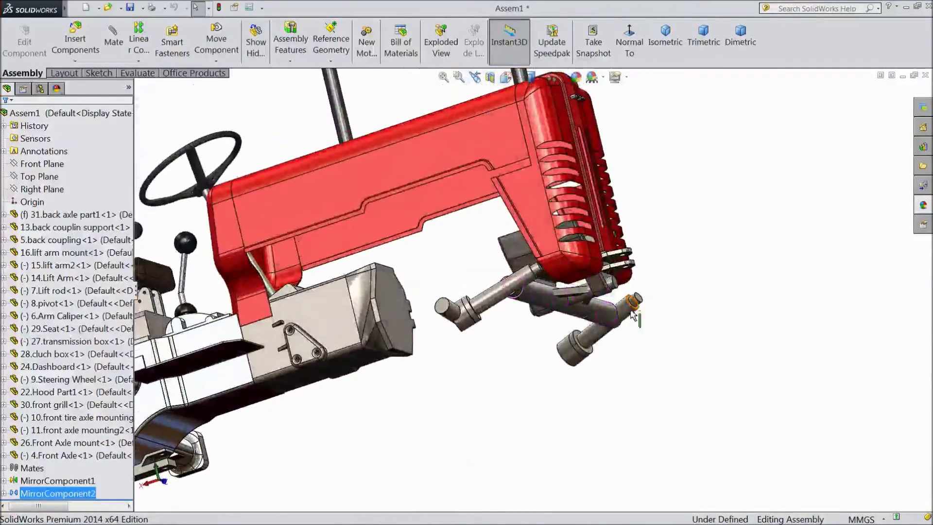
# - Swing the front tire axle mounting down and to the right about its pin
pyautogui.scroll(2, 434, 410)
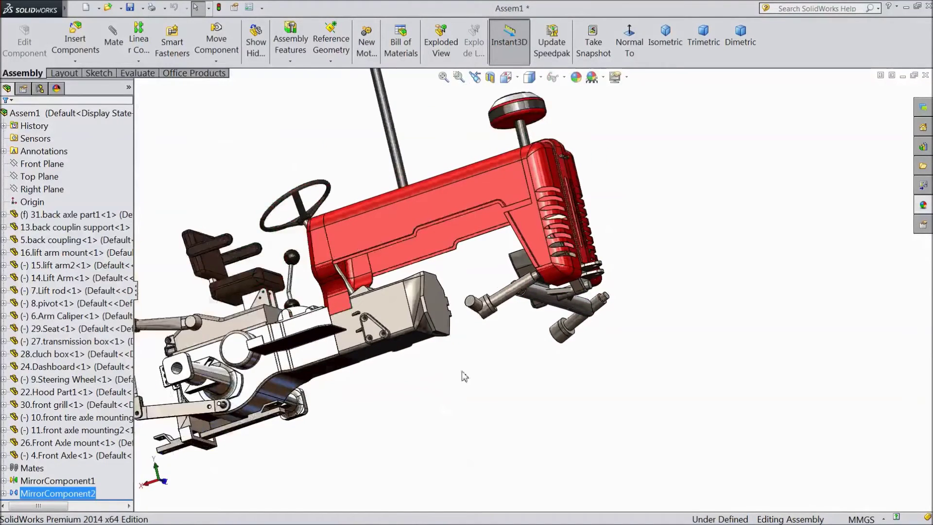
pyautogui.moveTo(487, 314); pyautogui.dragTo(507, 329)
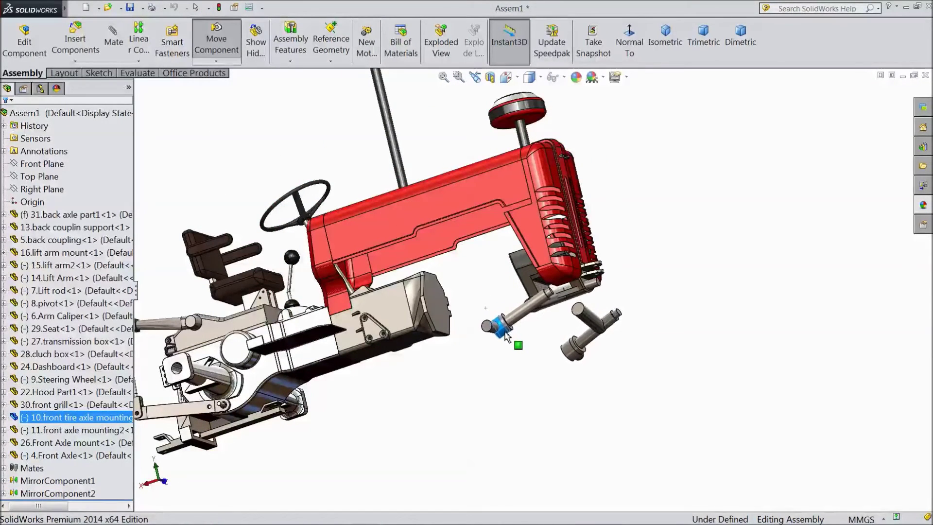
pyautogui.press('Escape')
# - Select a small face on the mirrored front axle mounting2 and start a new mate
pyautogui.moveTo(553, 347); pyautogui.dragTo(432, 342, button='middle')
pyautogui.scroll(-4, 555, 309)
pyautogui.scroll(3, 517, 309)
pyautogui.rightClick(518, 309)
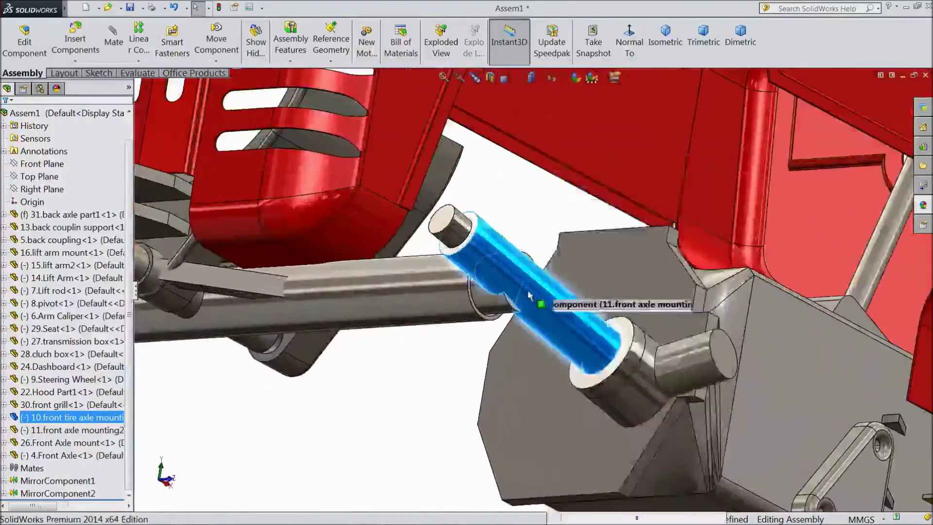
pyautogui.click(476, 346)
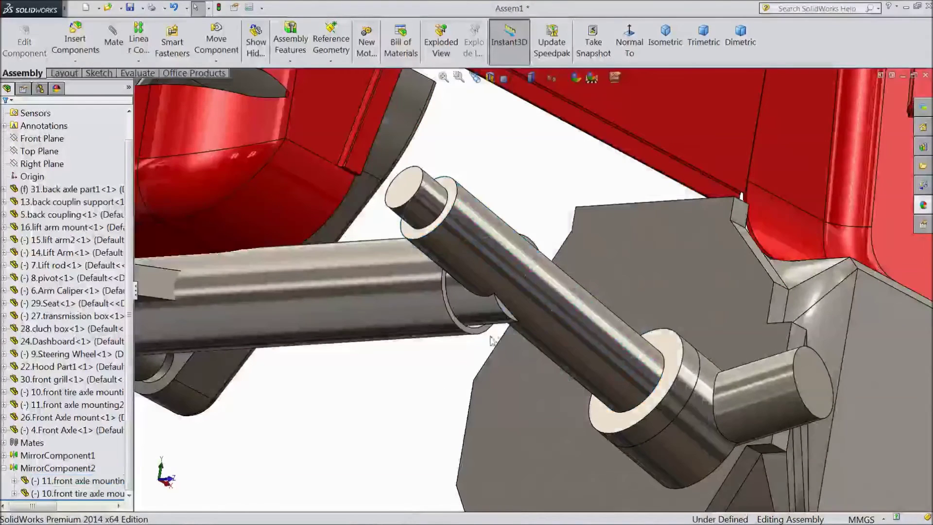
pyautogui.click(508, 316)
pyautogui.click(592, 260)
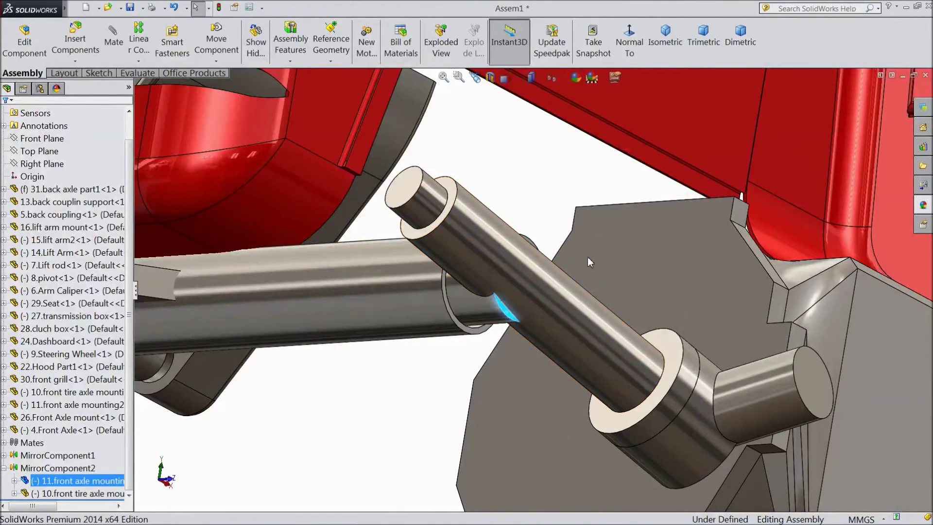
# - Pick the front axle's circular edge and apply a 44 mm Limit Distance mate, 10–60 mm
pyautogui.click(460, 327)
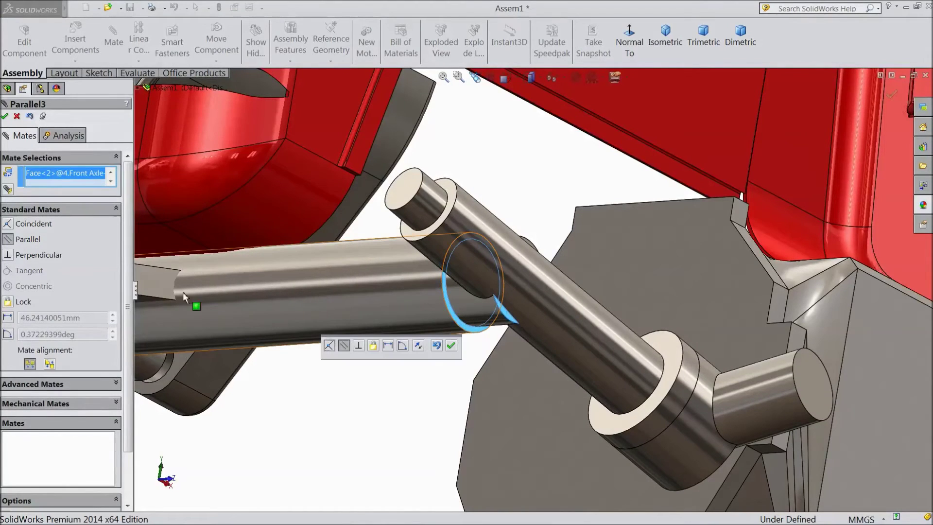
pyautogui.click(28, 209)
pyautogui.click(30, 221)
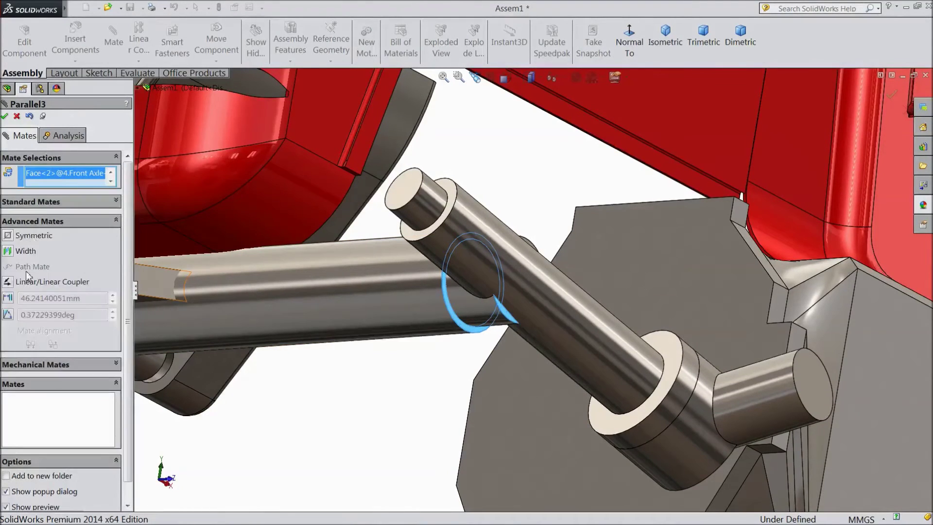
pyautogui.click(7, 298)
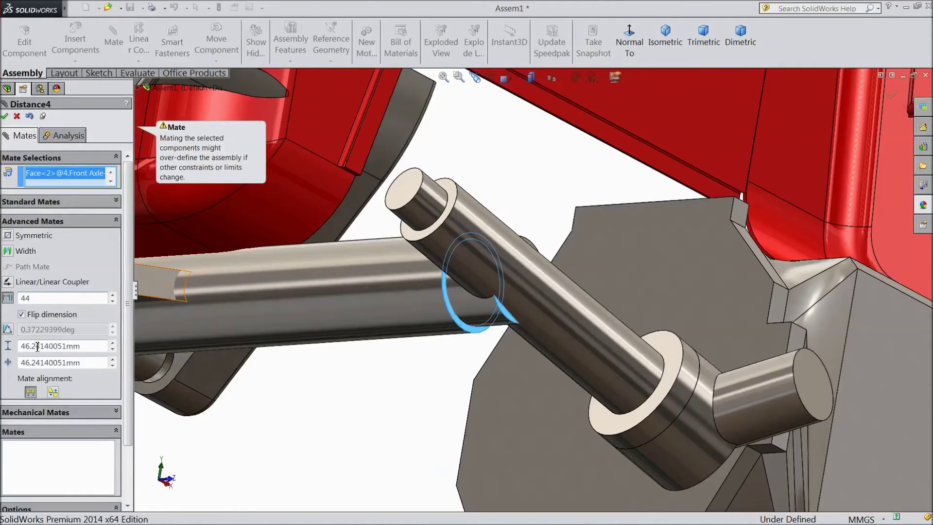
pyautogui.moveTo(82, 347); pyautogui.dragTo(48, 344)
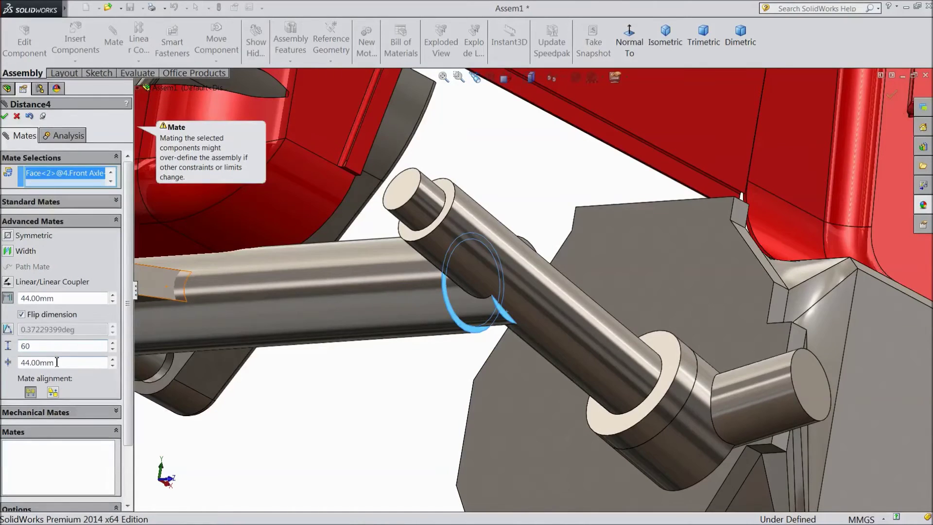
pyautogui.click(57, 362)
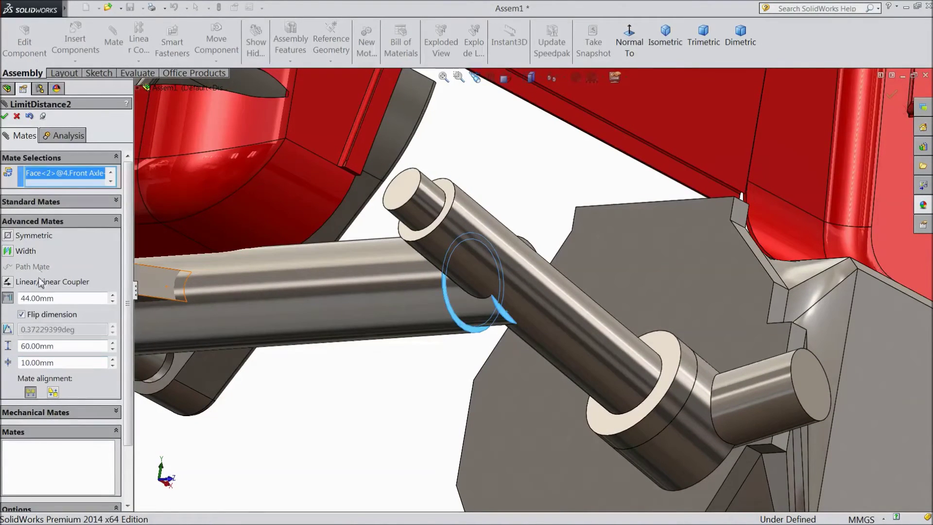
pyautogui.click(5, 116)
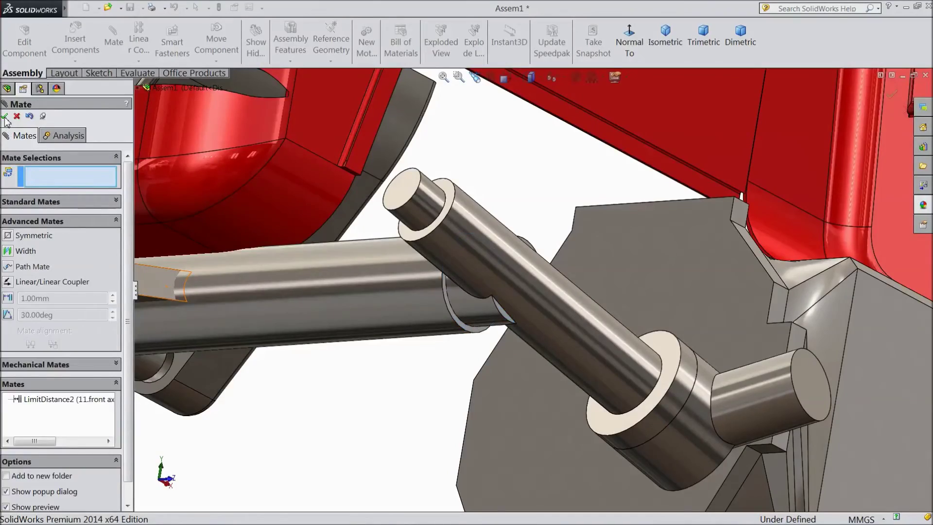
pyautogui.click(5, 116)
pyautogui.scroll(6, 316, 337)
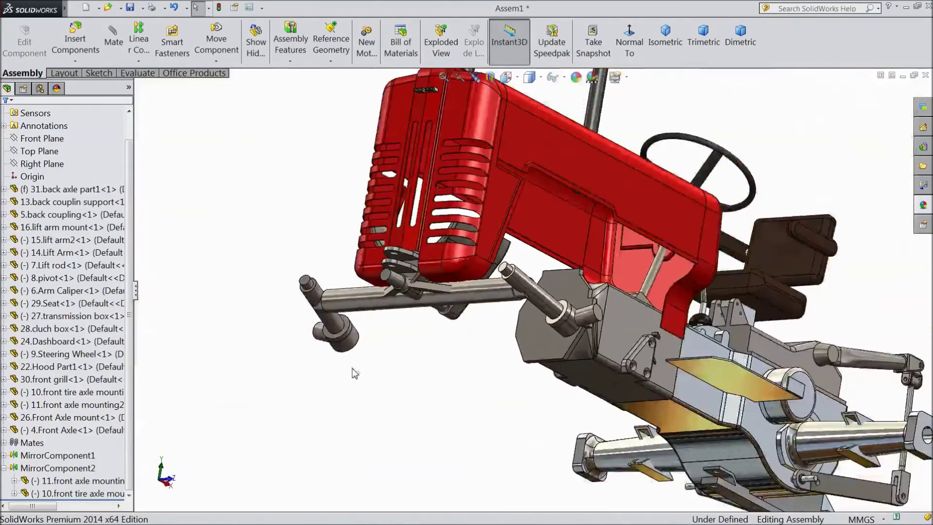
# - Orbit the tractor to a side view and select the front axle rod
pyautogui.moveTo(354, 373); pyautogui.dragTo(350, 195, button='middle')
pyautogui.moveTo(410, 286); pyautogui.dragTo(452, 322, button='middle')
pyautogui.scroll(4, 426, 309)
pyautogui.moveTo(380, 280)
pyautogui.mouseDown(button='middle')
pyautogui.moveTo(384, 321)
pyautogui.moveTo(343, 264)
pyautogui.moveTo(374, 296)
pyautogui.mouseUp(button='middle')
pyautogui.scroll(-3, 456, 245)
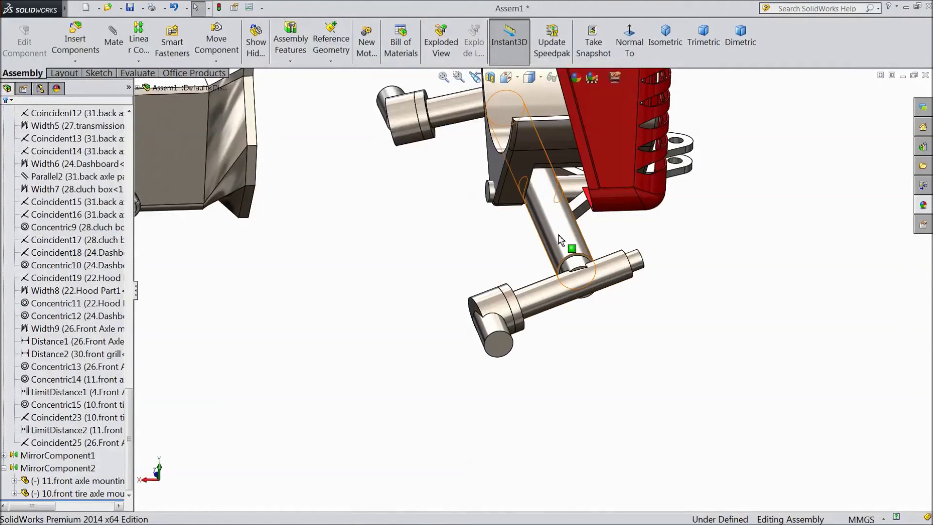
pyautogui.click(554, 248)
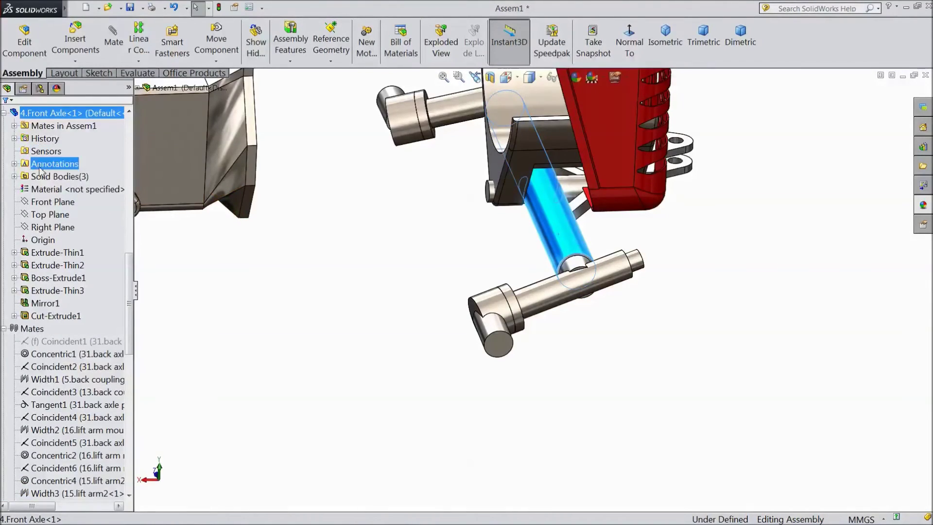
# - Delete the LimitDistance1 mate from the Mates folder and confirm the deletion
pyautogui.moveTo(132, 320); pyautogui.dragTo(130, 454)
pyautogui.click(68, 393)
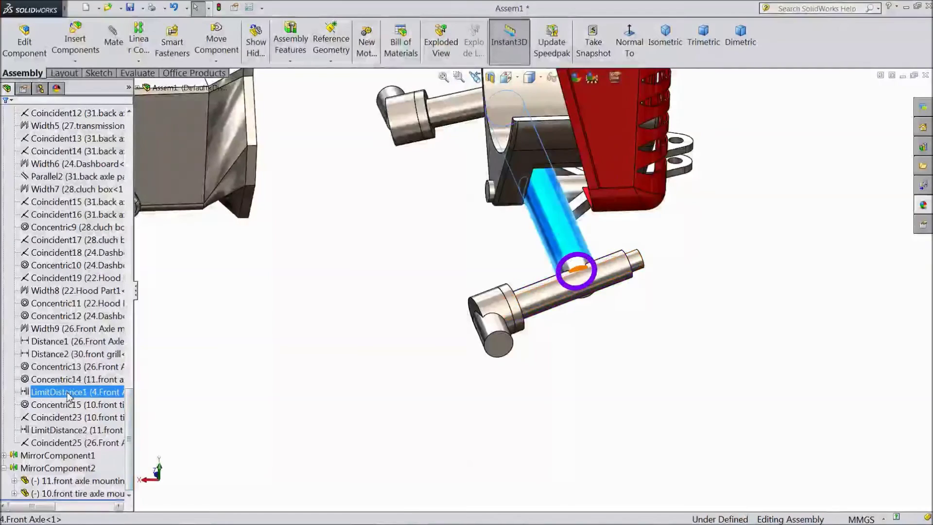
pyautogui.doubleClick(71, 395)
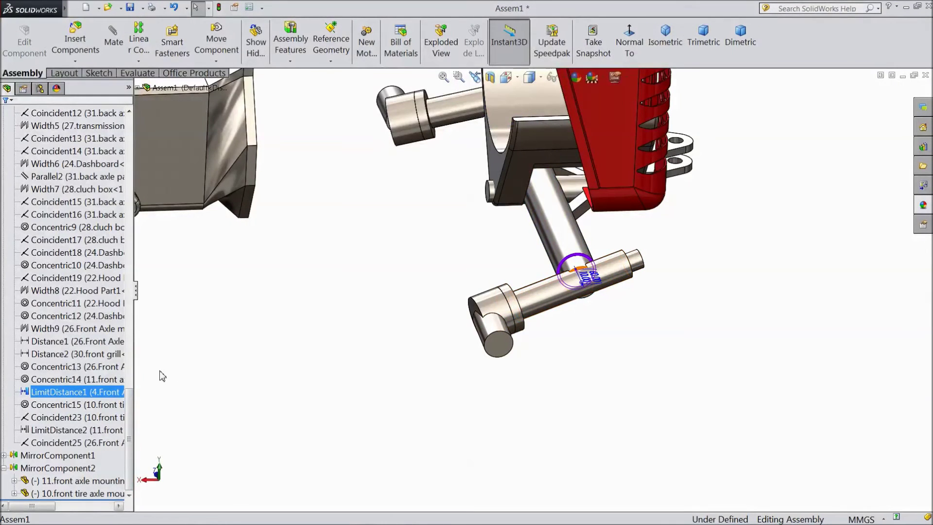
pyautogui.rightClick(99, 397)
pyautogui.click(121, 366)
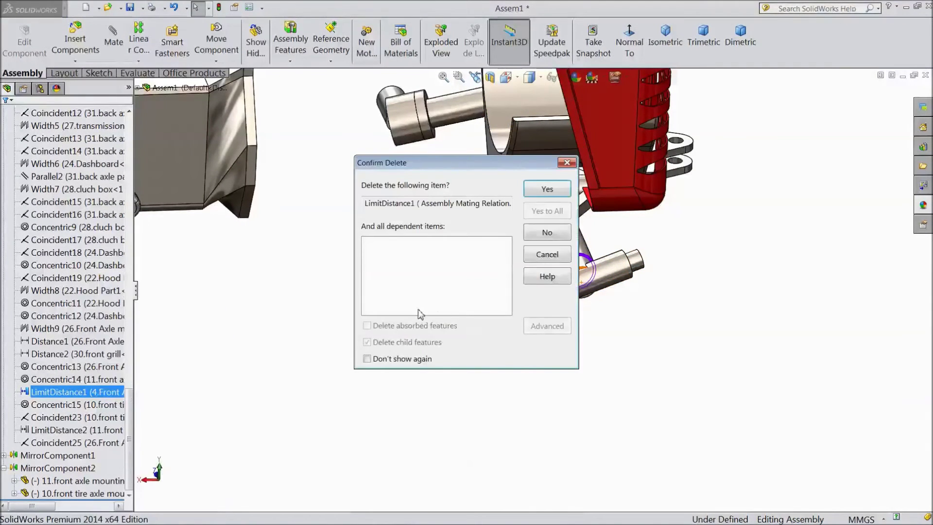
pyautogui.click(537, 192)
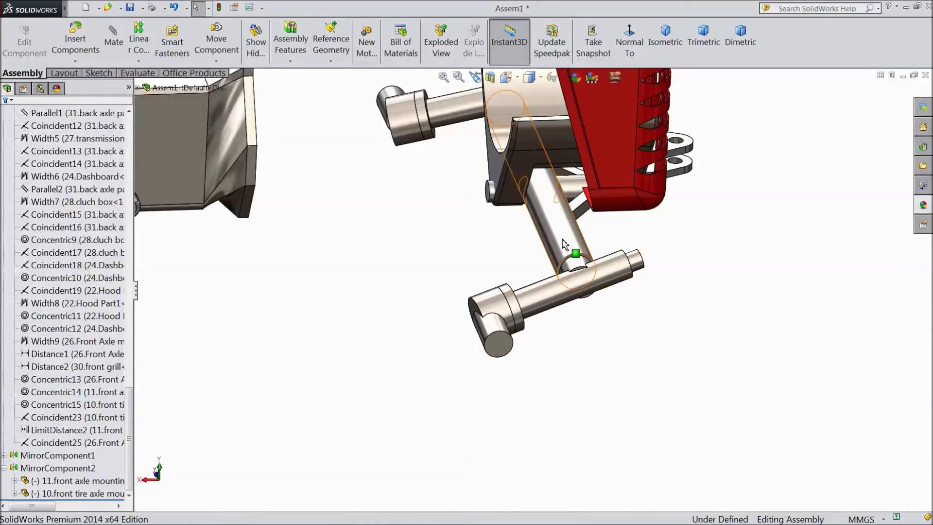
# - Mate the front axle's Top Plane perpendicular to the Top Plane of 11.front axle mounting2
pyautogui.click(562, 243)
pyautogui.click(50, 204)
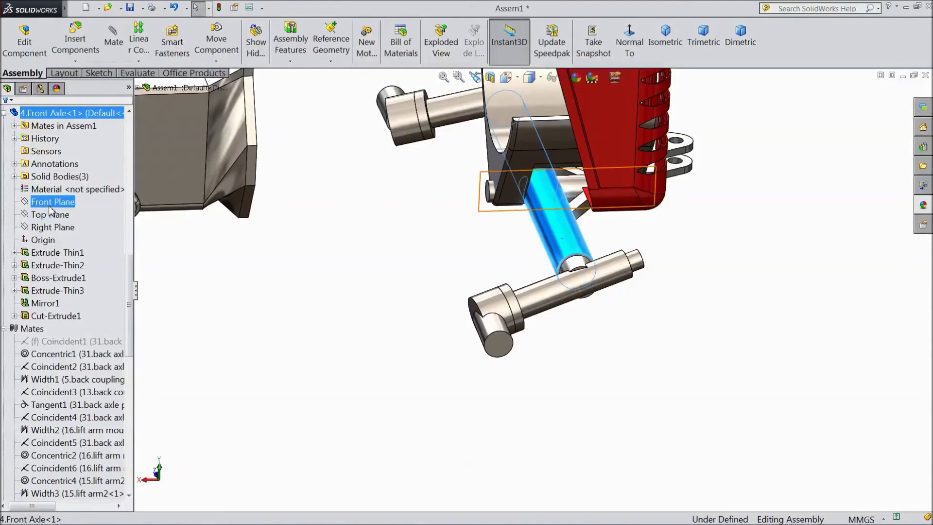
pyautogui.click(50, 215)
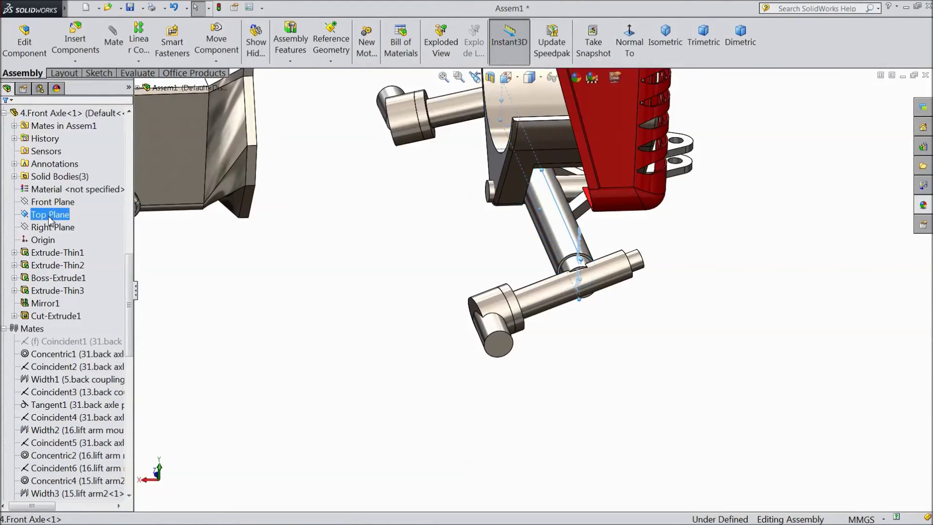
pyautogui.click(57, 192)
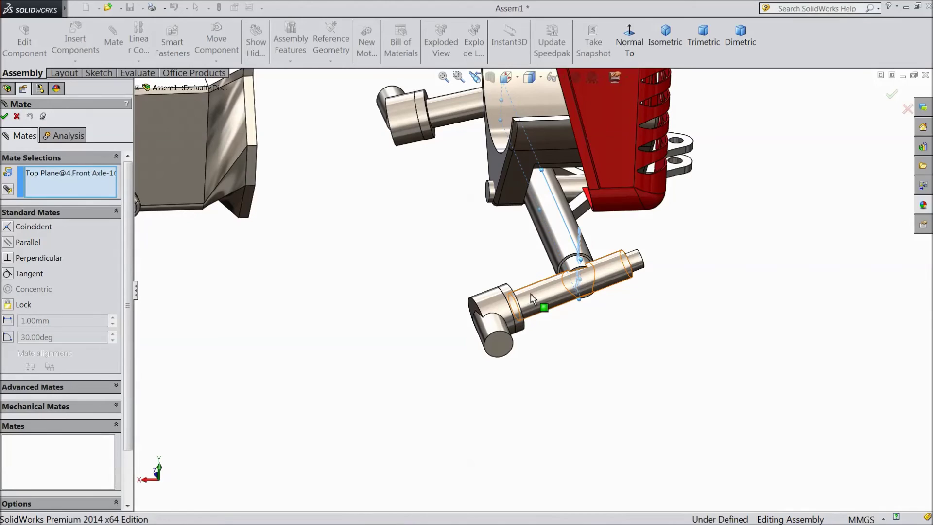
pyautogui.click(138, 89)
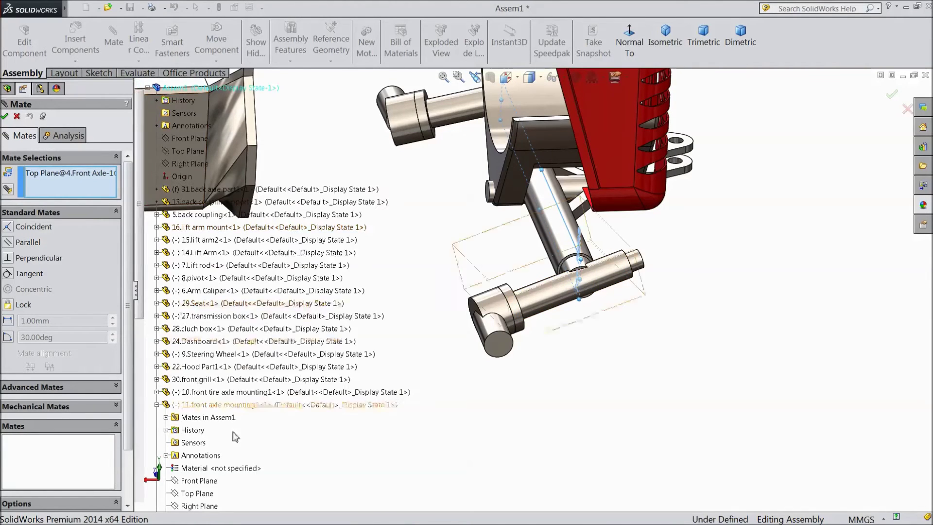
pyautogui.scroll(-3, 162, 410)
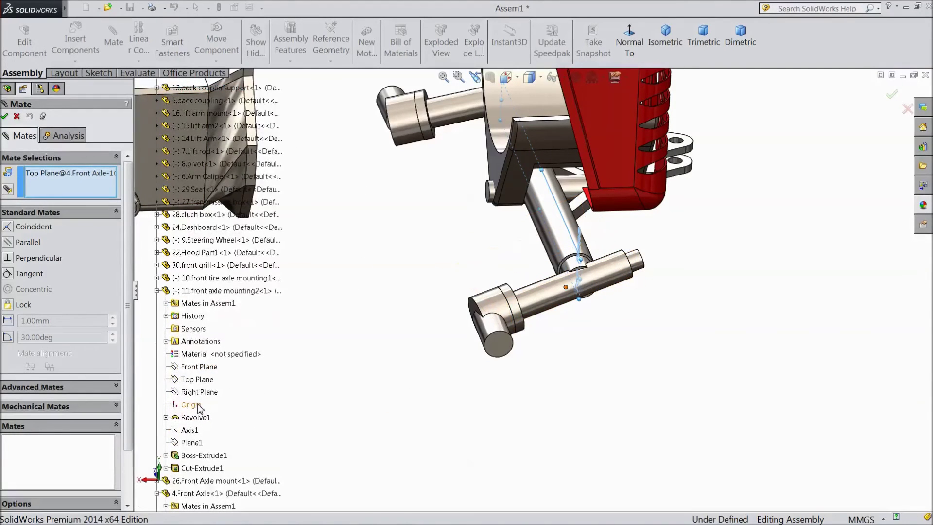
pyautogui.click(197, 381)
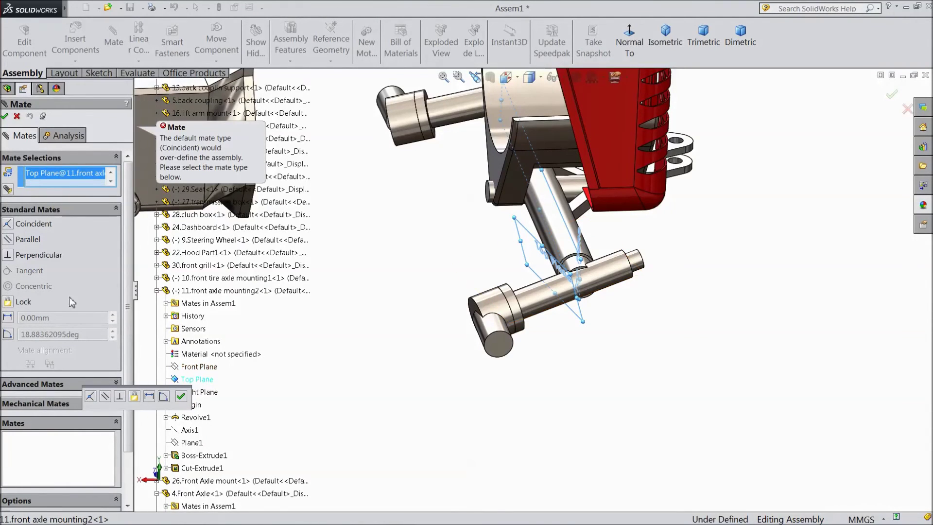
pyautogui.click(8, 257)
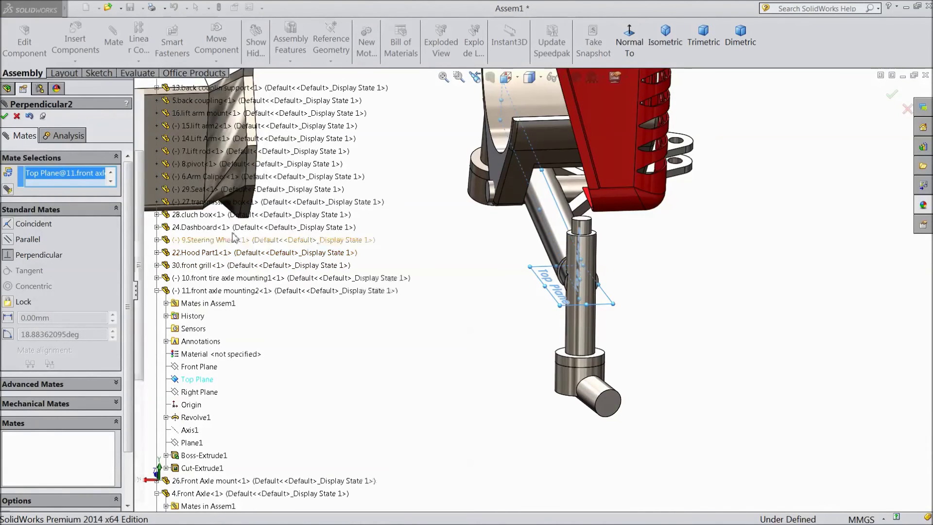
pyautogui.click(5, 117)
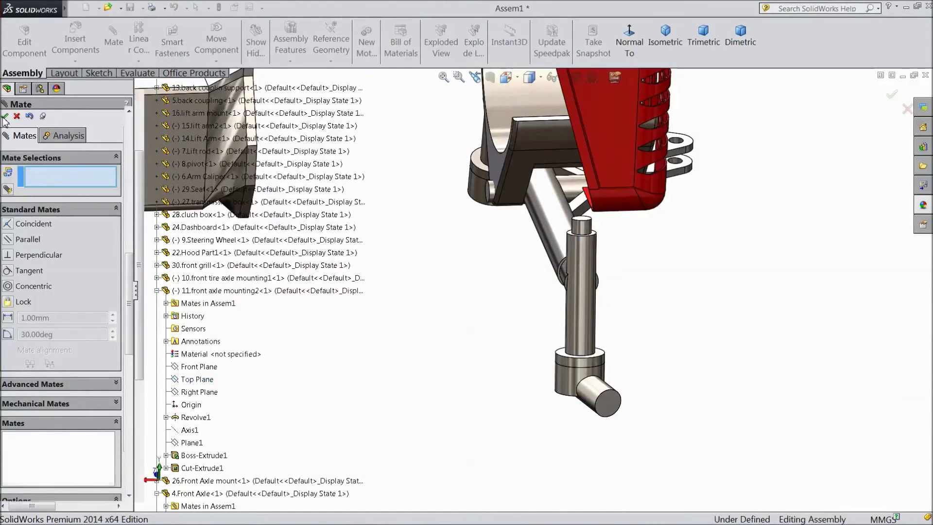
pyautogui.click(5, 116)
# - Select the front tire axle mounting and drag it to test how it swings
pyautogui.scroll(3, 396, 292)
pyautogui.moveTo(418, 298); pyautogui.dragTo(432, 316, button='middle')
pyautogui.scroll(1, 432, 317)
pyautogui.rightClick(430, 317)
pyautogui.click(459, 325)
pyautogui.click(497, 358)
pyautogui.scroll(-3, 496, 359)
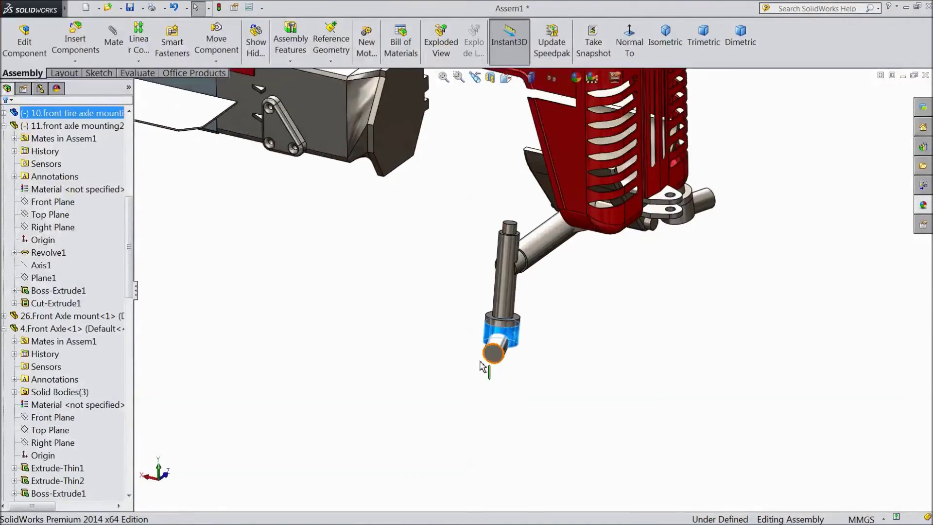
pyautogui.scroll(-1, 496, 348)
pyautogui.scroll(1, 496, 349)
pyautogui.moveTo(496, 345); pyautogui.dragTo(475, 344)
pyautogui.scroll(6, 577, 317)
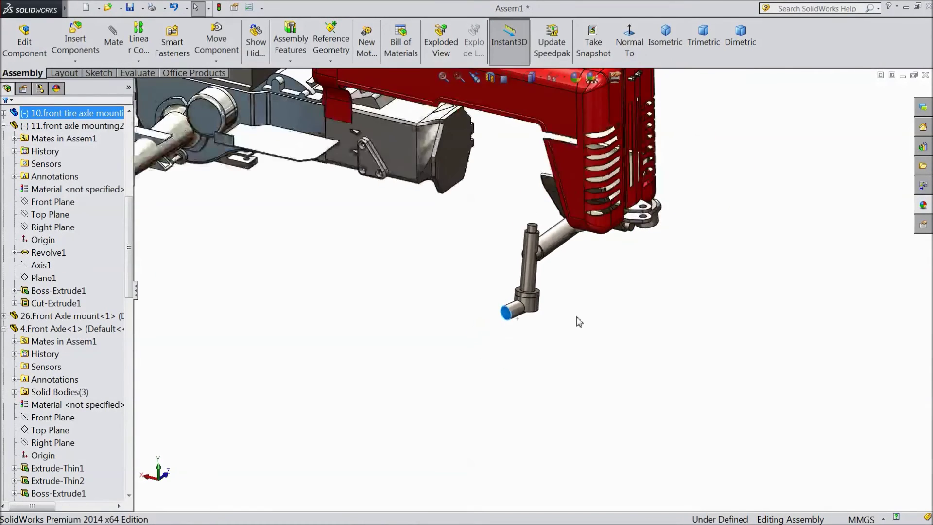
pyautogui.scroll(-2, 508, 155)
pyautogui.keyDown('ctrl'); pyautogui.moveTo(509, 158); pyautogui.dragTo(513, 238, button='middle'); pyautogui.keyUp('ctrl')
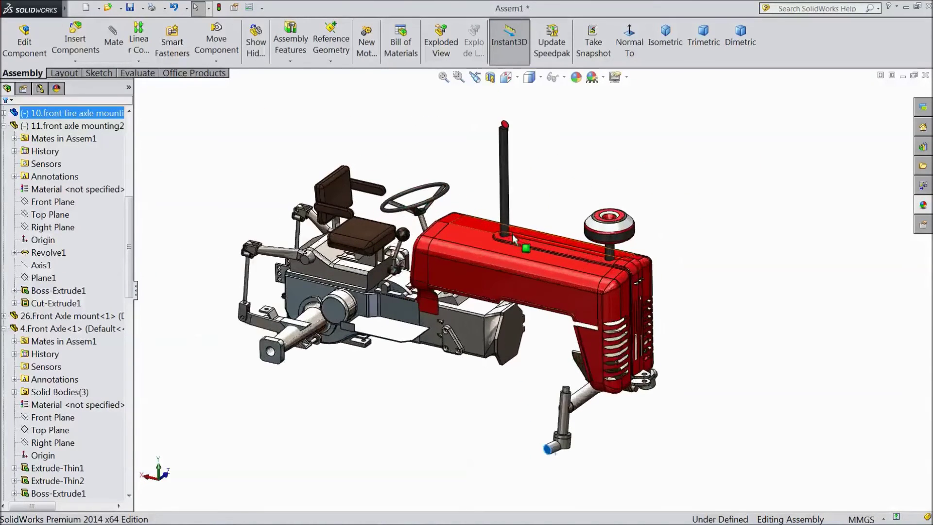
pyautogui.scroll(-2, 527, 311)
# - Orbit the tractor to show its front and grille, then rebuild and save the assembly
pyautogui.click(229, 135)
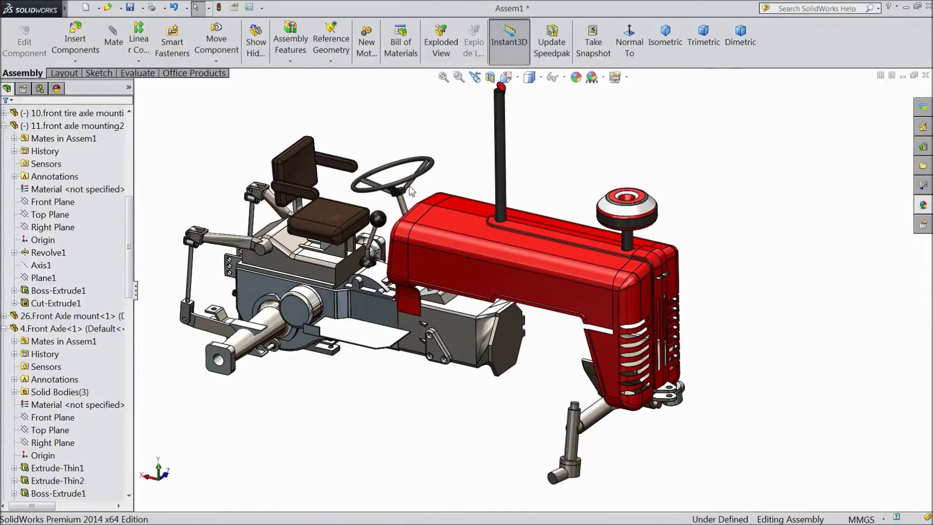
pyautogui.moveTo(714, 187)
pyautogui.mouseDown(button='middle')
pyautogui.moveTo(699, 174)
pyautogui.moveTo(716, 189)
pyautogui.mouseUp(button='middle')
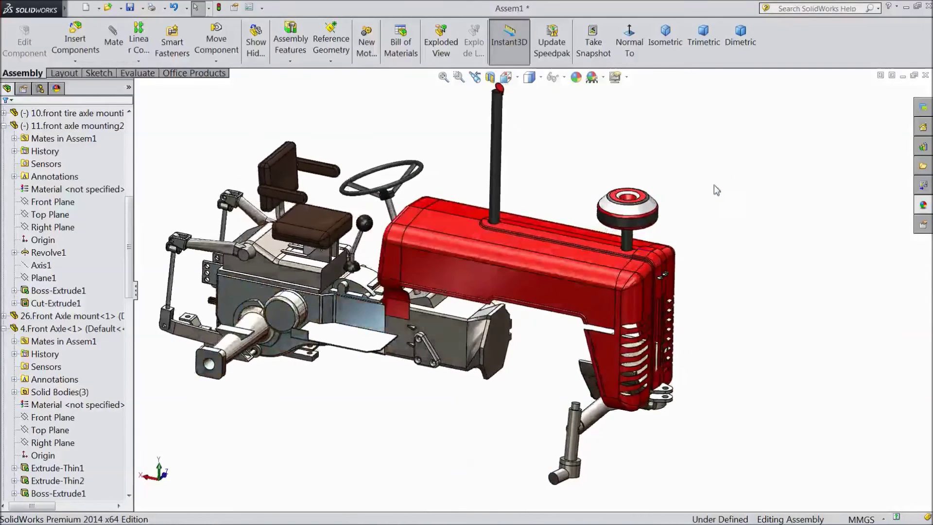
pyautogui.moveTo(452, 333); pyautogui.dragTo(462, 294, button='middle')
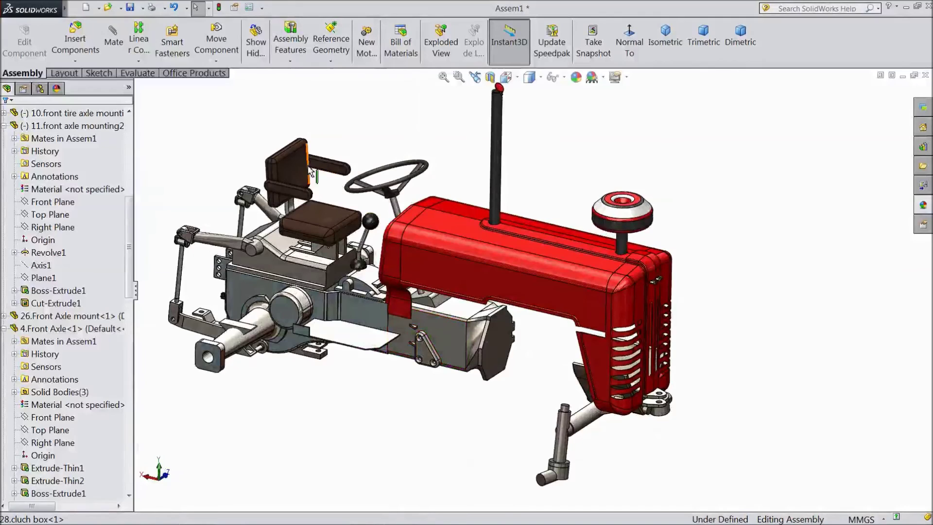
pyautogui.click(130, 8)
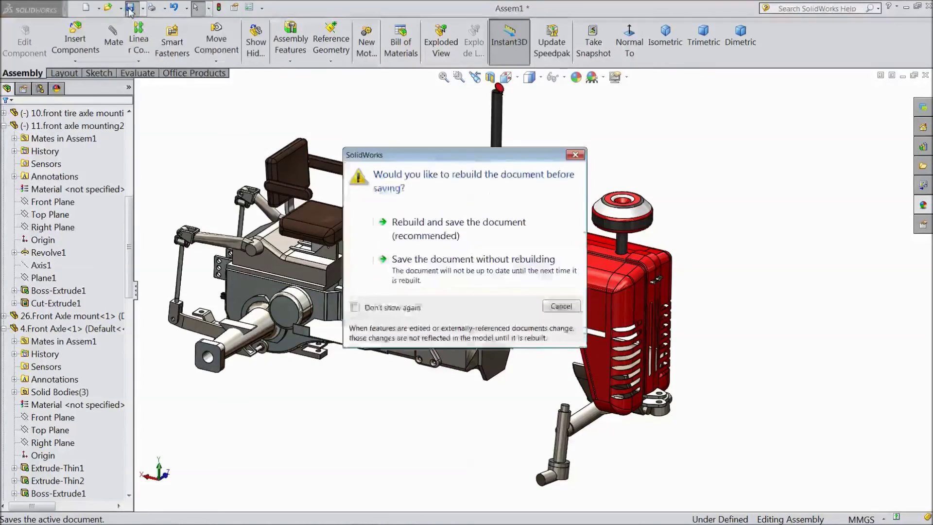
pyautogui.click(456, 235)
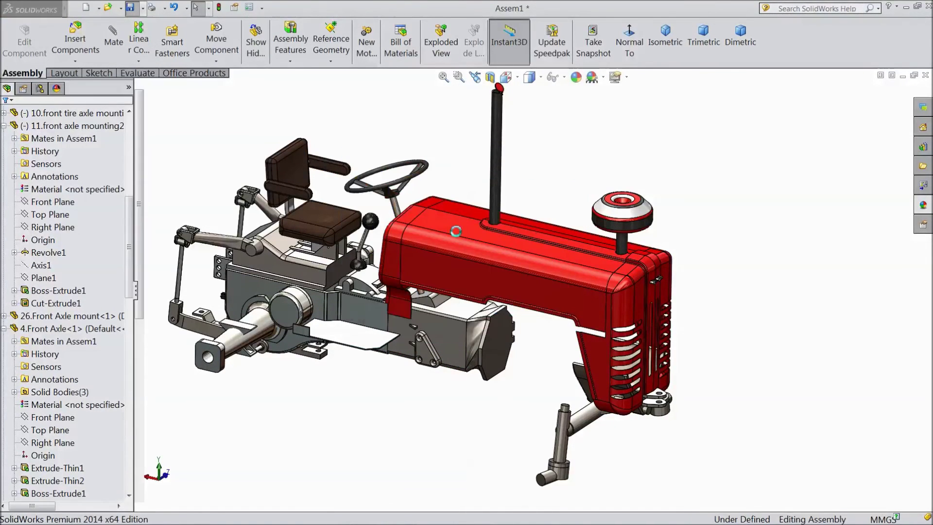